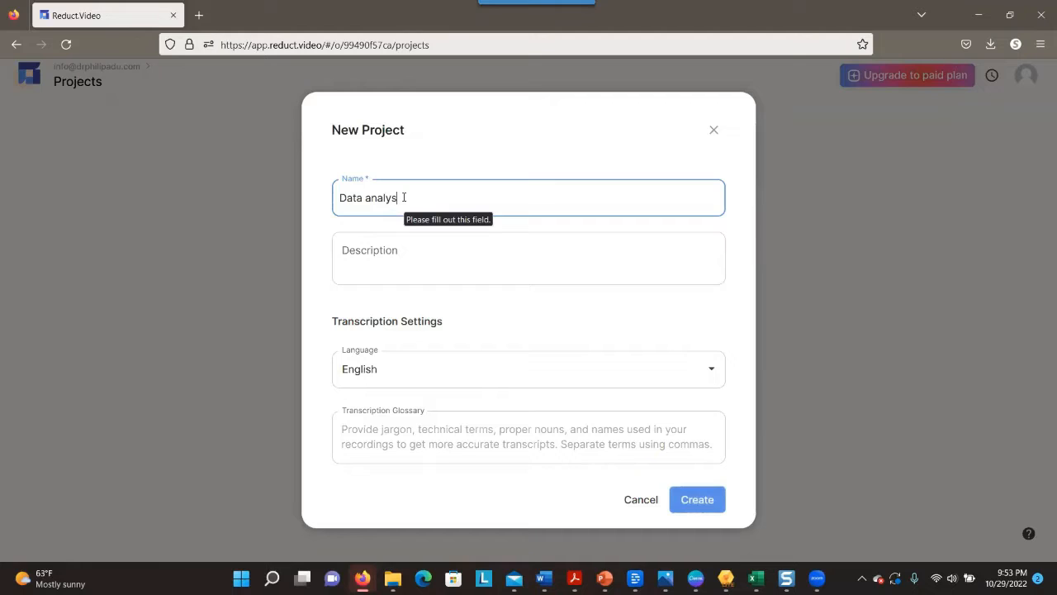
# - Name the new project "Data analysis project" and create it with English as the transcription language
pyautogui.write('is Pro')
pyautogui.press('BackSpace')
pyautogui.press('BackSpace')
pyautogui.press('BackSpace')
pyautogui.write('p project')
pyautogui.press('Tab')
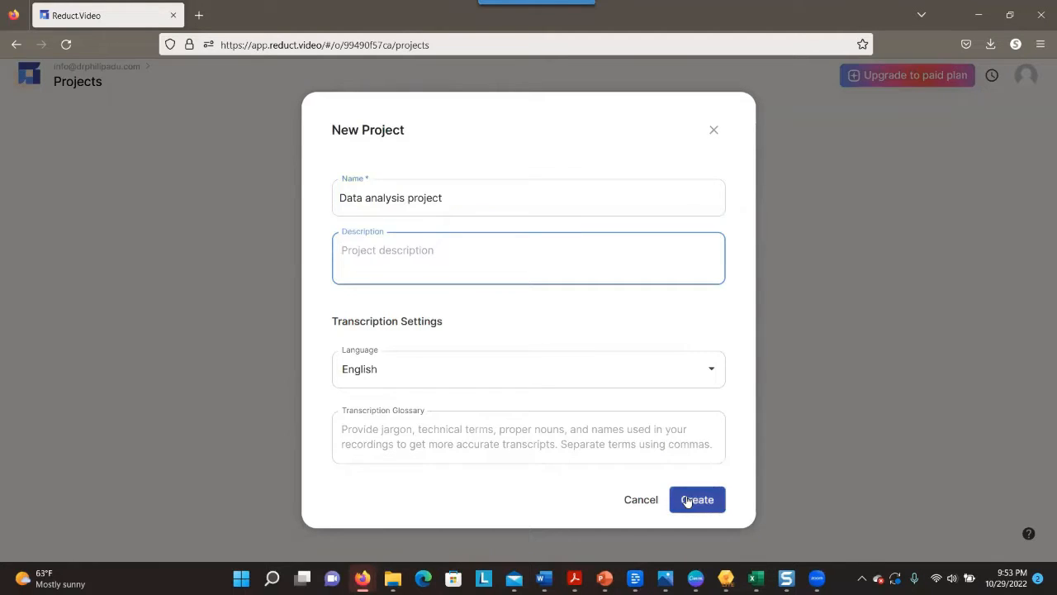
pyautogui.click(684, 499)
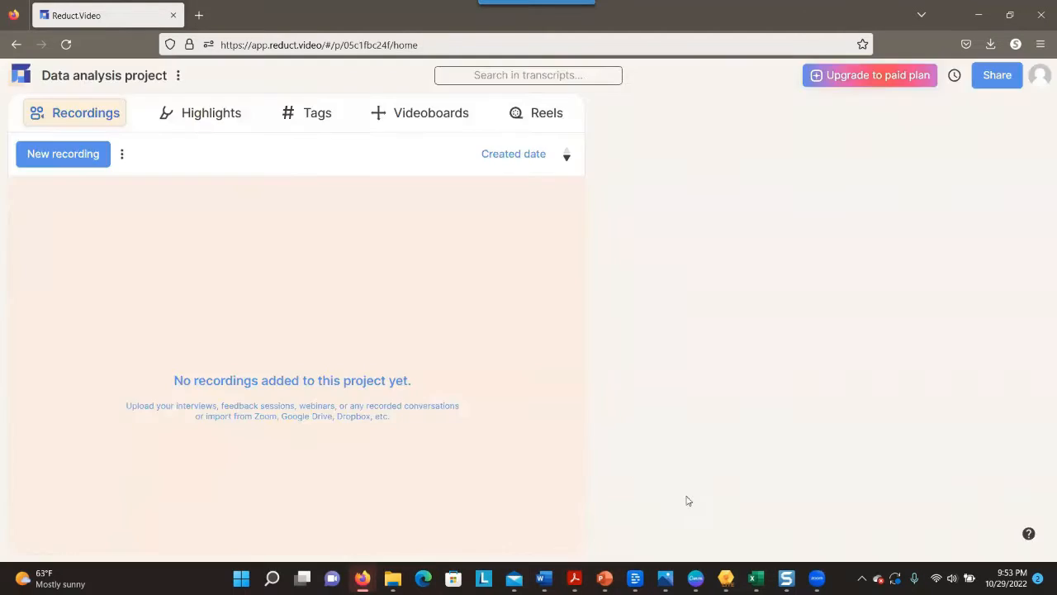
# - Add a new recording to the project and upload its media file from the computer
pyautogui.click(83, 154)
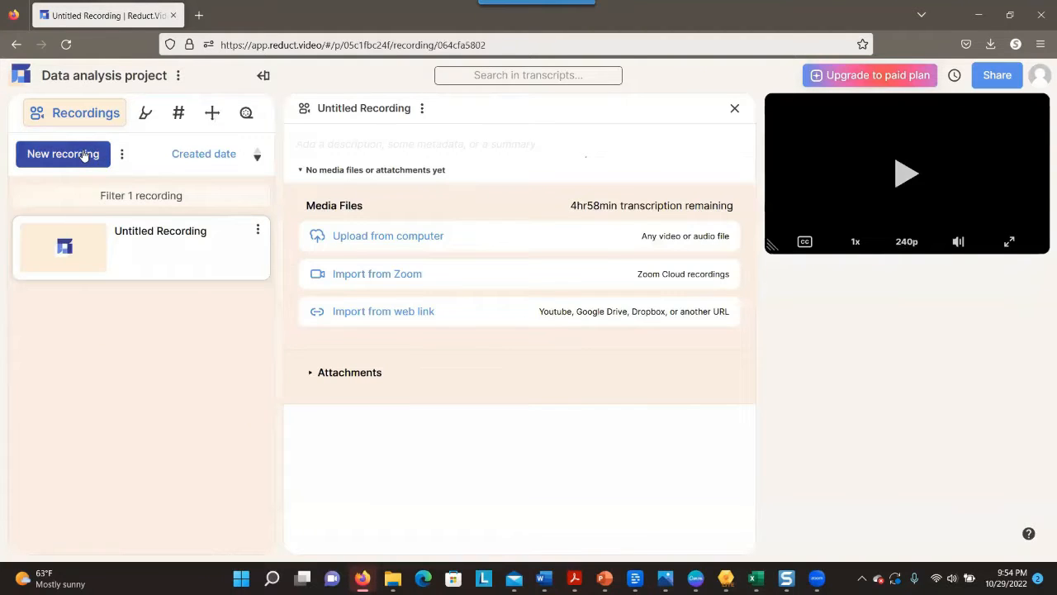
pyautogui.click(453, 238)
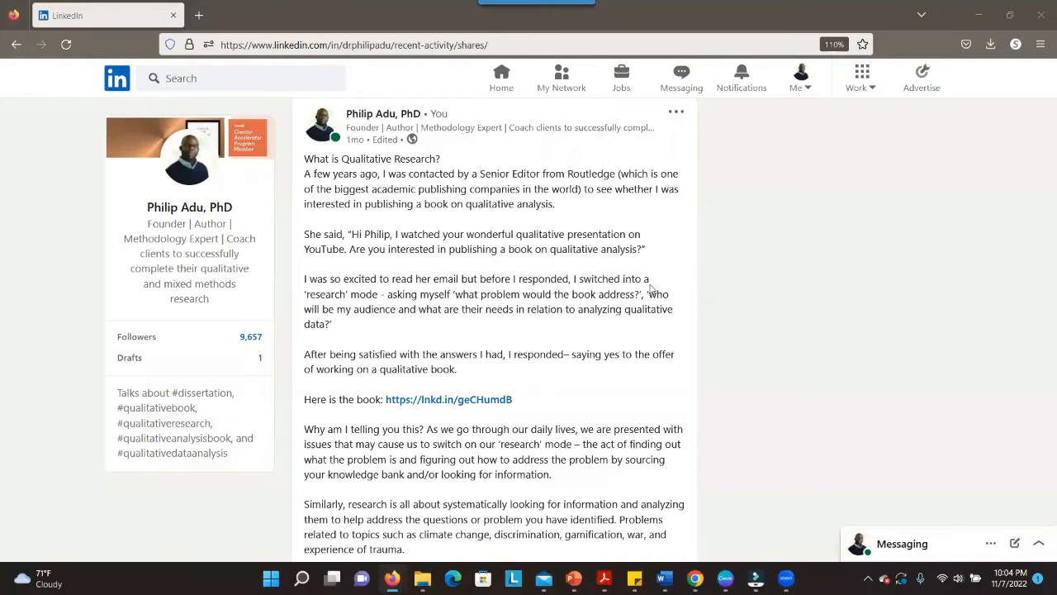
# - Read through the LinkedIn post "What is Qualitative Research?" down to its step-by-step graphic
pyautogui.scroll(-3, 651, 290)
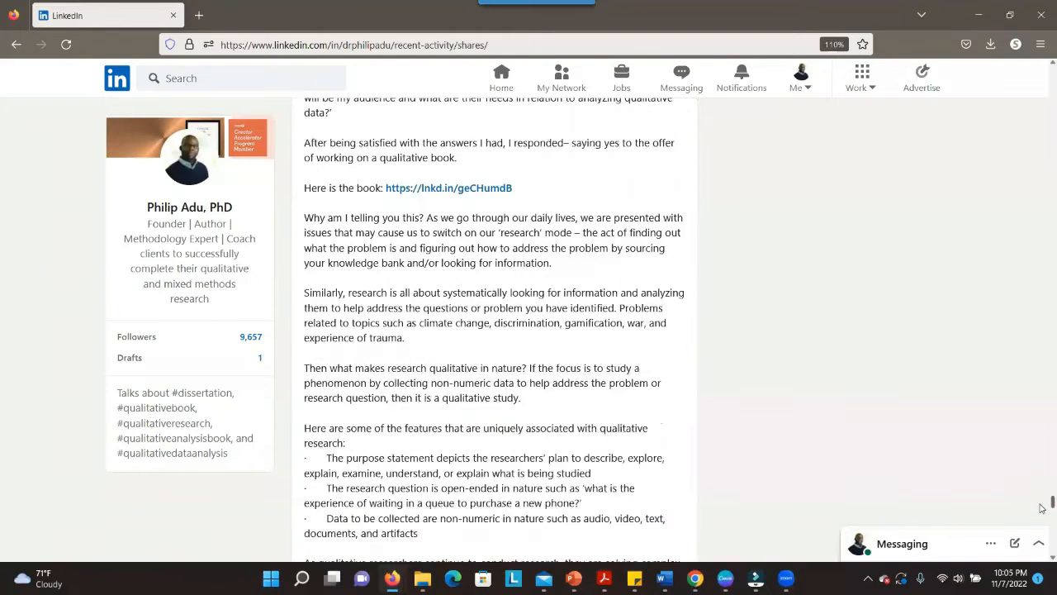
pyautogui.scroll(-5, 1042, 512)
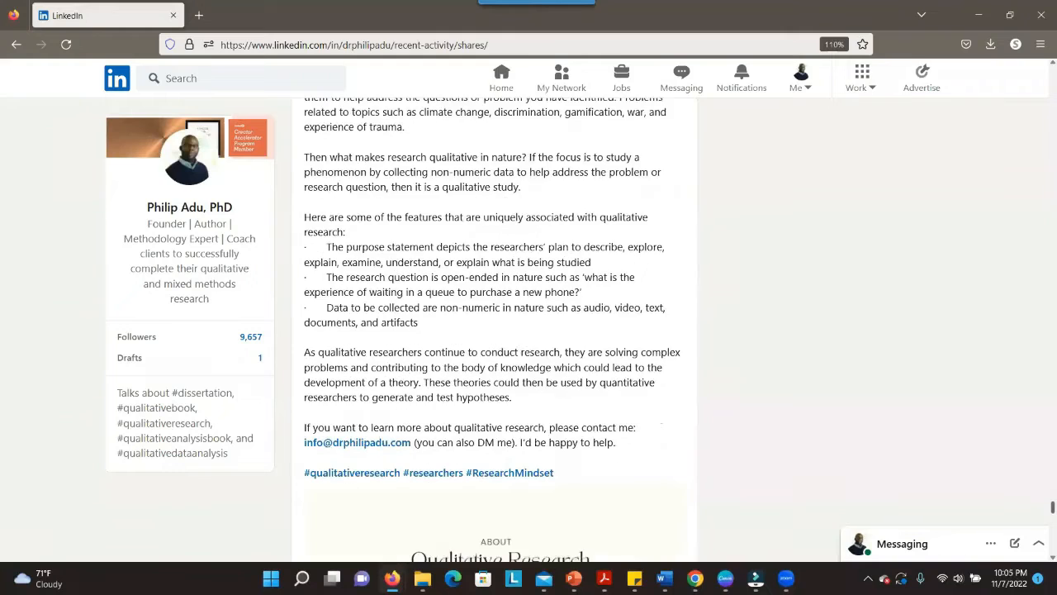
pyautogui.scroll(-3, 492, 329)
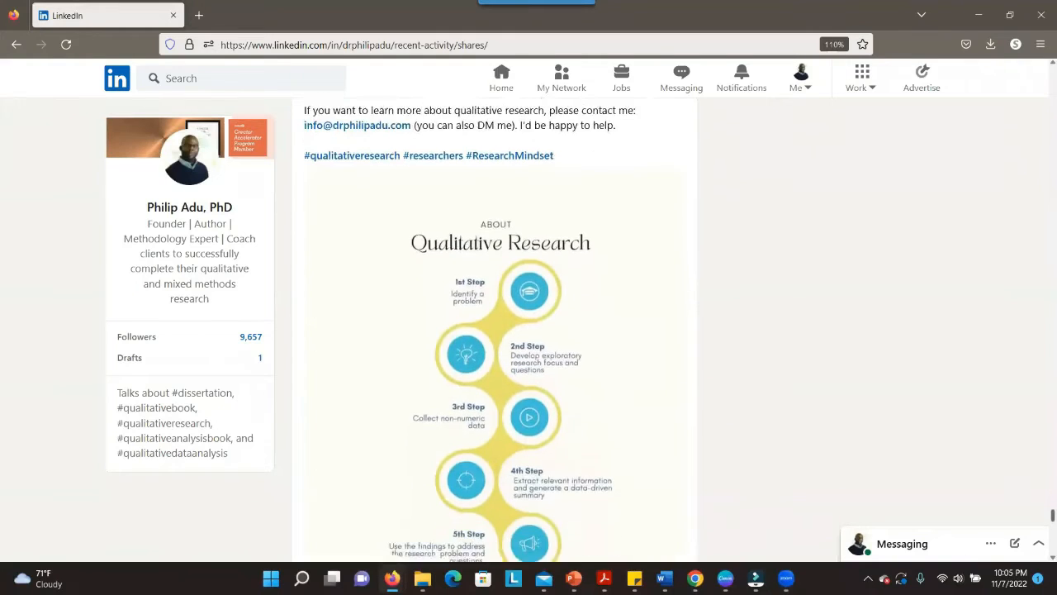
pyautogui.scroll(-1, 493, 329)
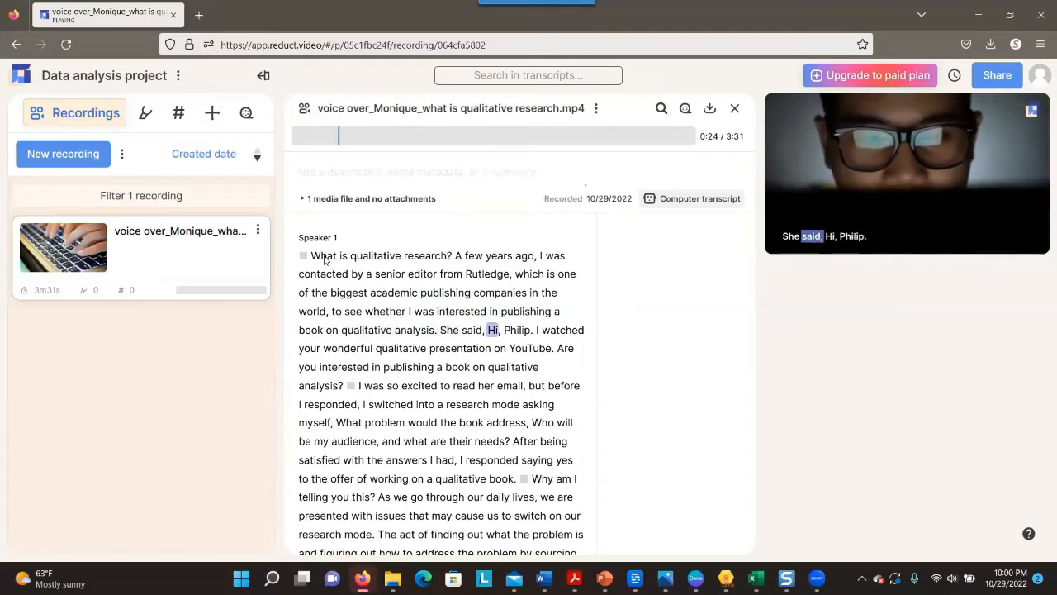
# - Pause playback and correct the transcript by inserting an opening single quotation mark before "Hi", saving the correction
pyautogui.press('space')
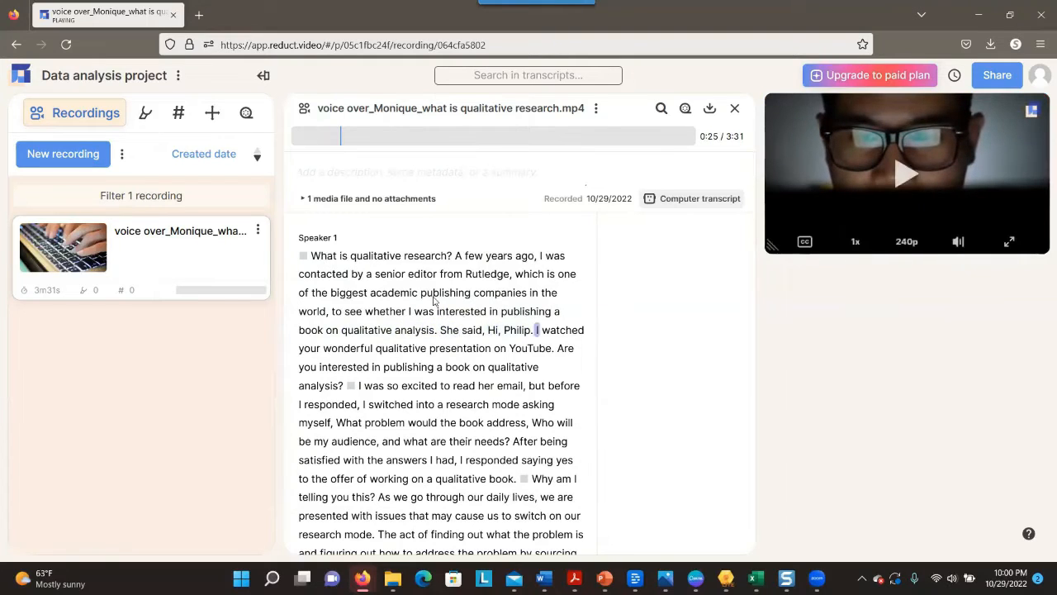
pyautogui.click(492, 331)
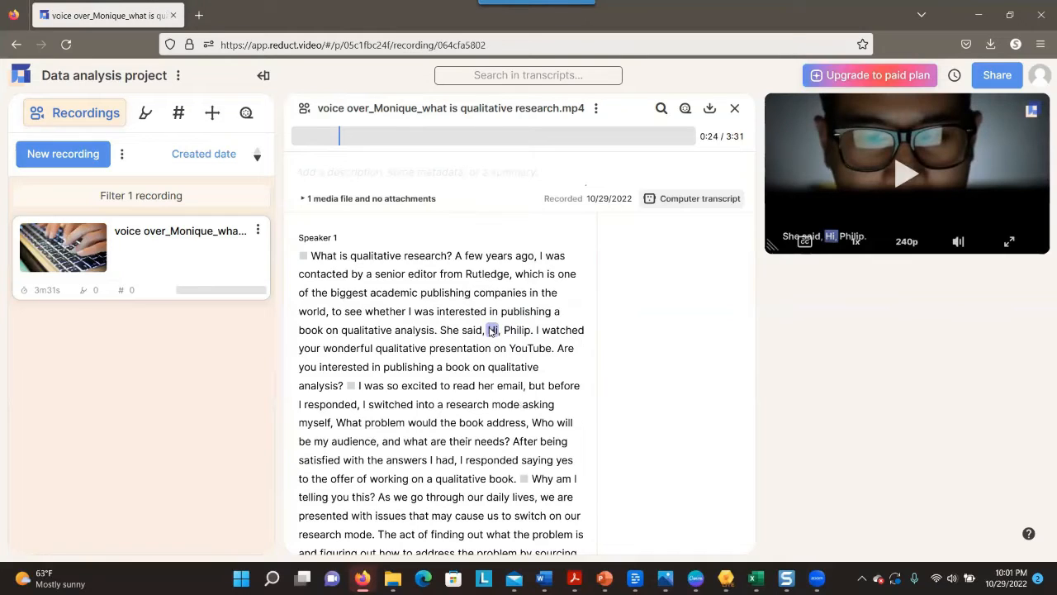
pyautogui.doubleClick(492, 330)
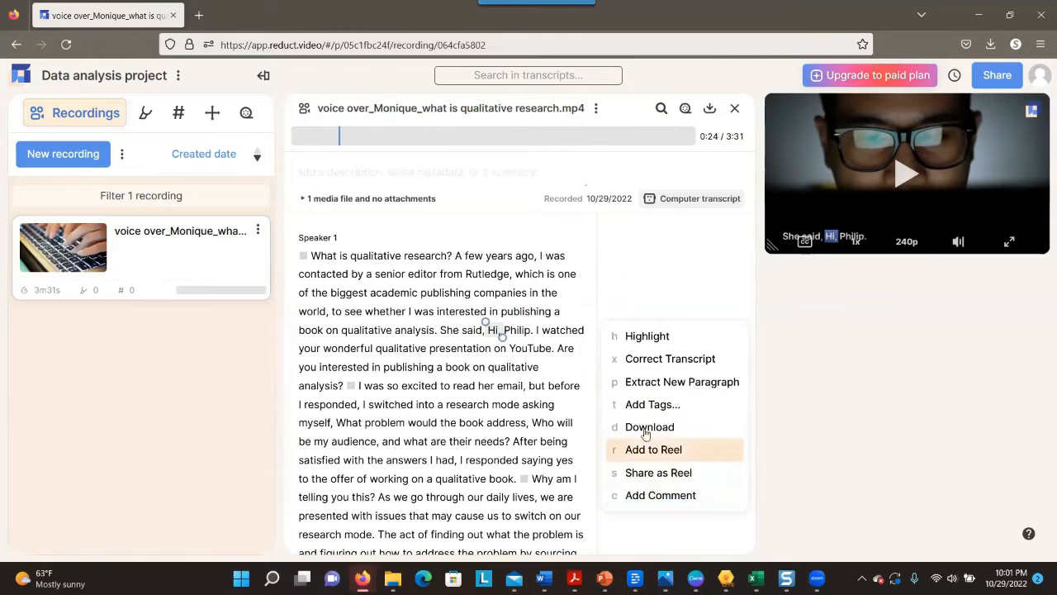
pyautogui.click(656, 359)
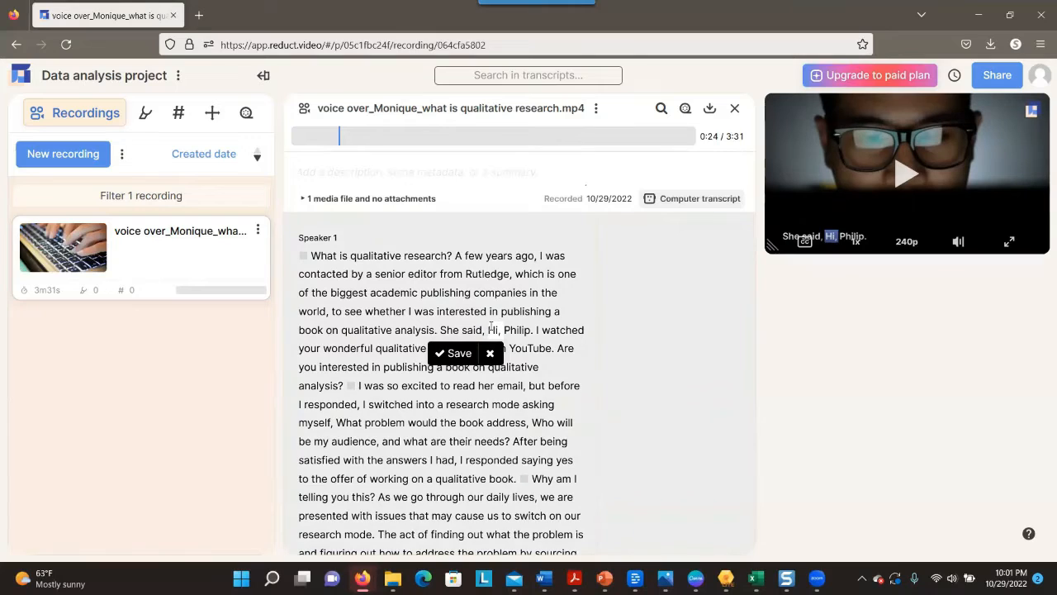
pyautogui.write("'")
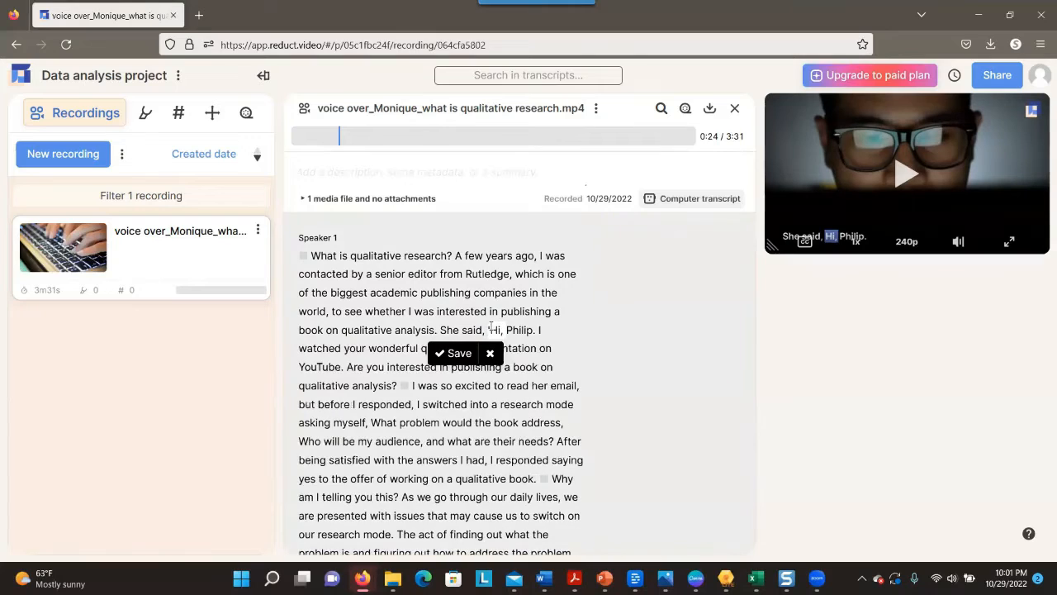
pyautogui.click(459, 356)
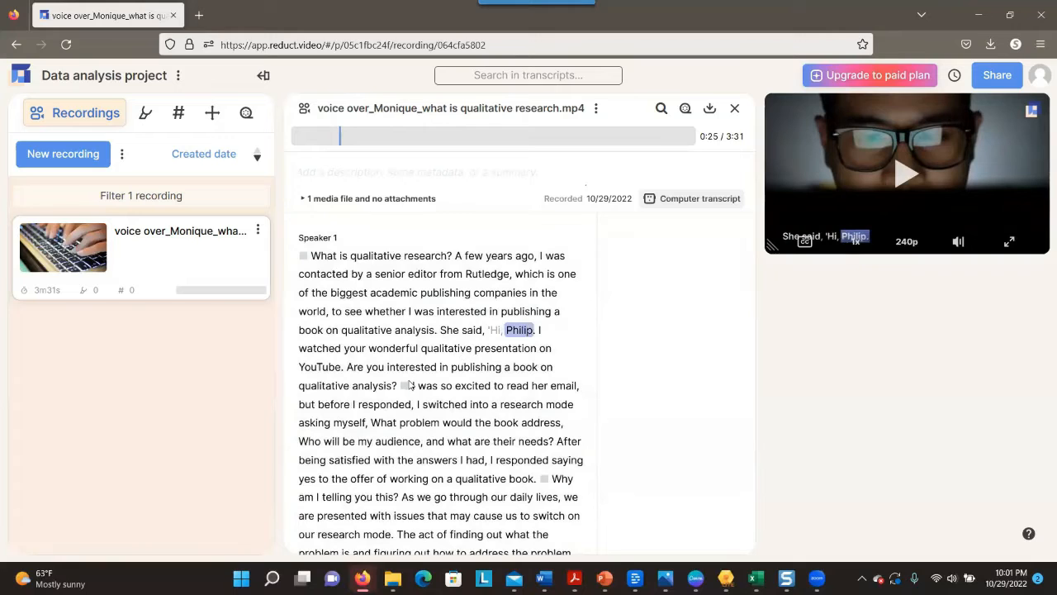
# - Correct the transcript by adding a closing single quotation mark after "qualitative analysis?" and save the correction
pyautogui.press('space')
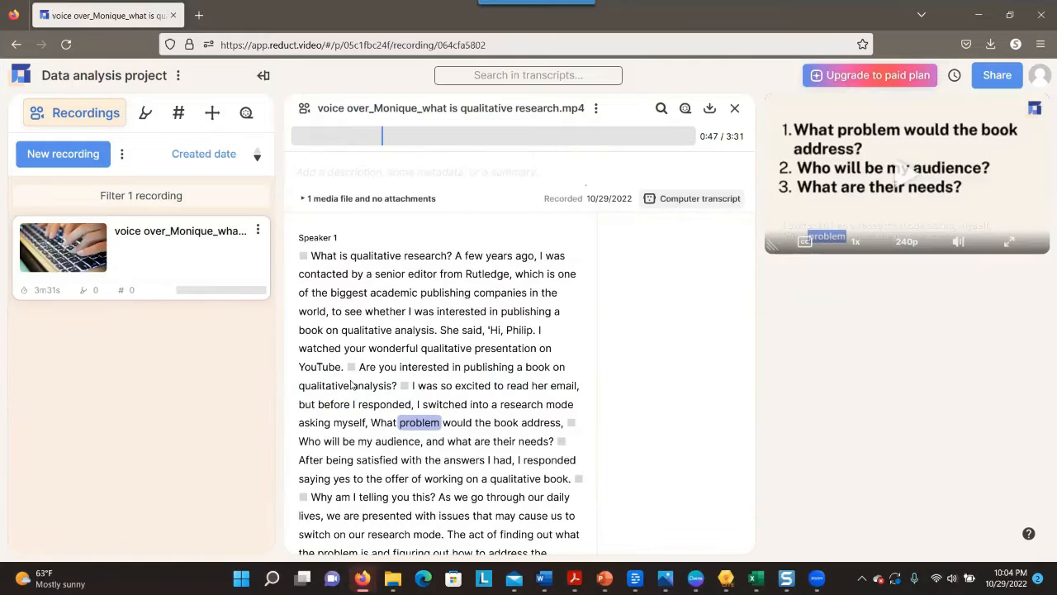
pyautogui.moveTo(351, 385); pyautogui.dragTo(395, 391)
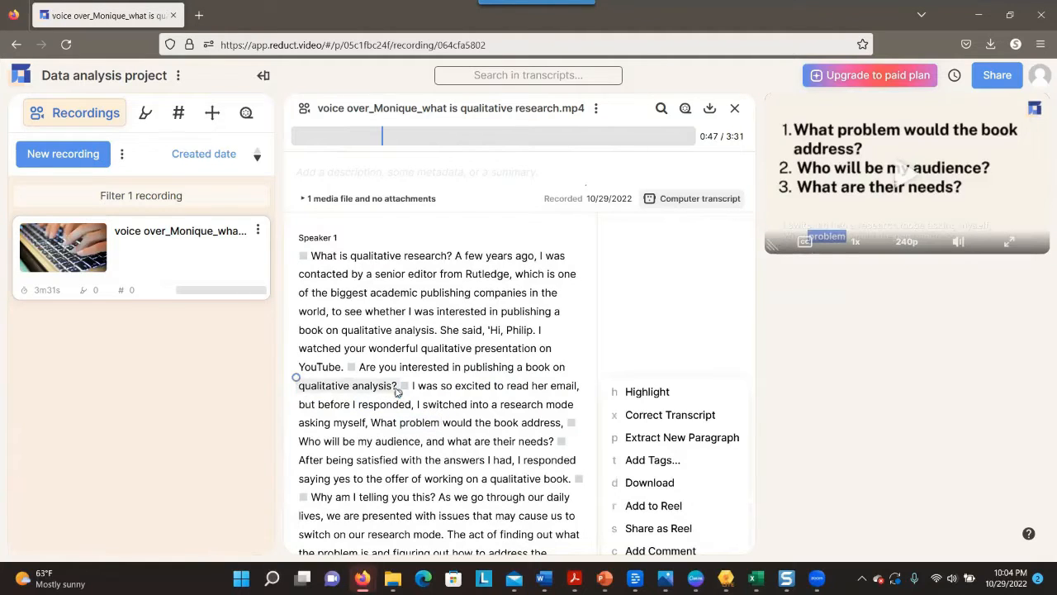
pyautogui.click(397, 389)
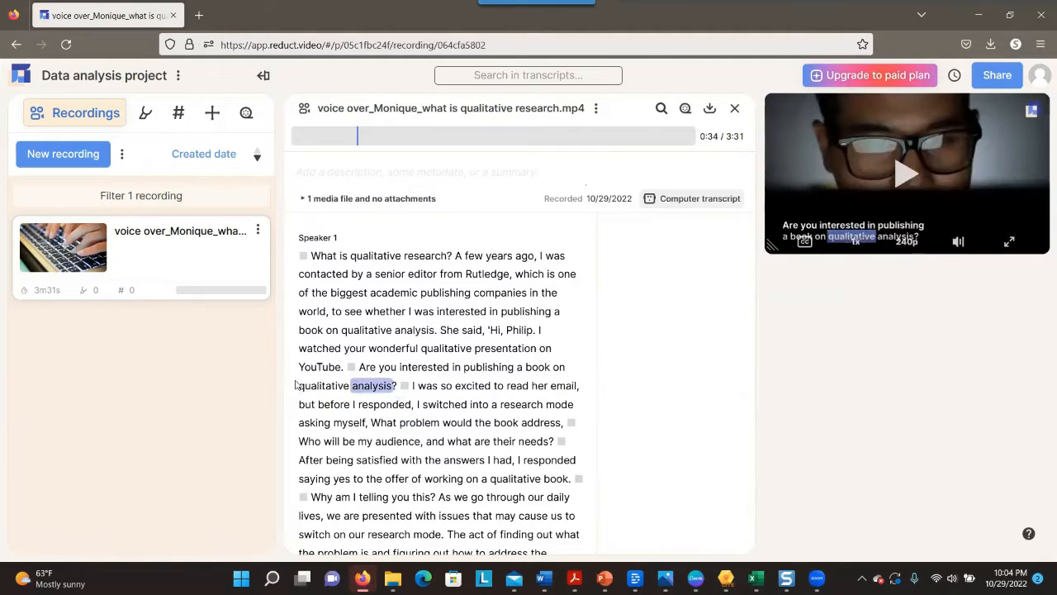
pyautogui.moveTo(298, 384); pyautogui.dragTo(397, 392)
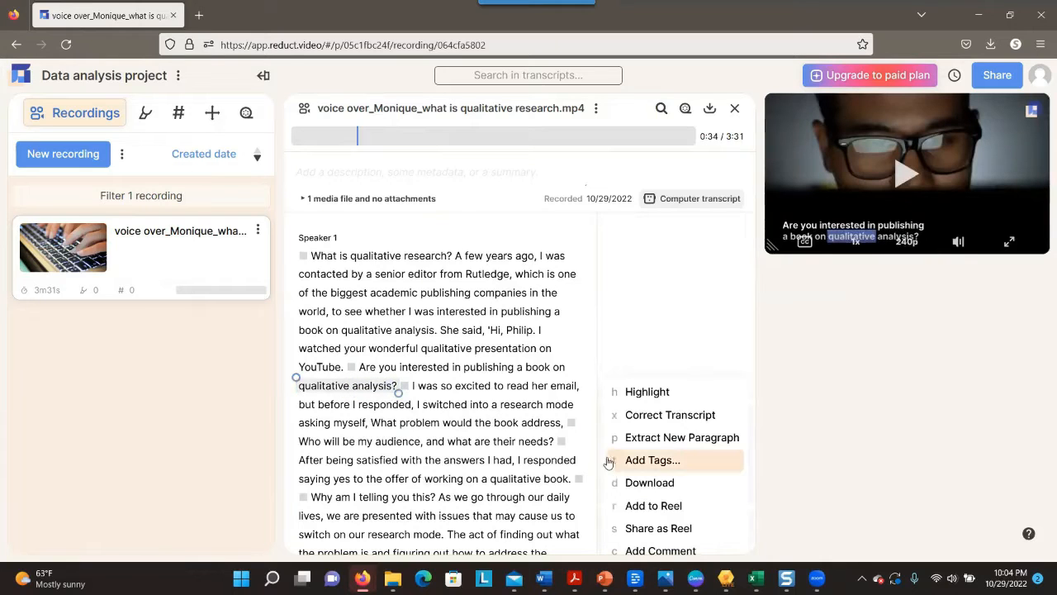
pyautogui.click(625, 415)
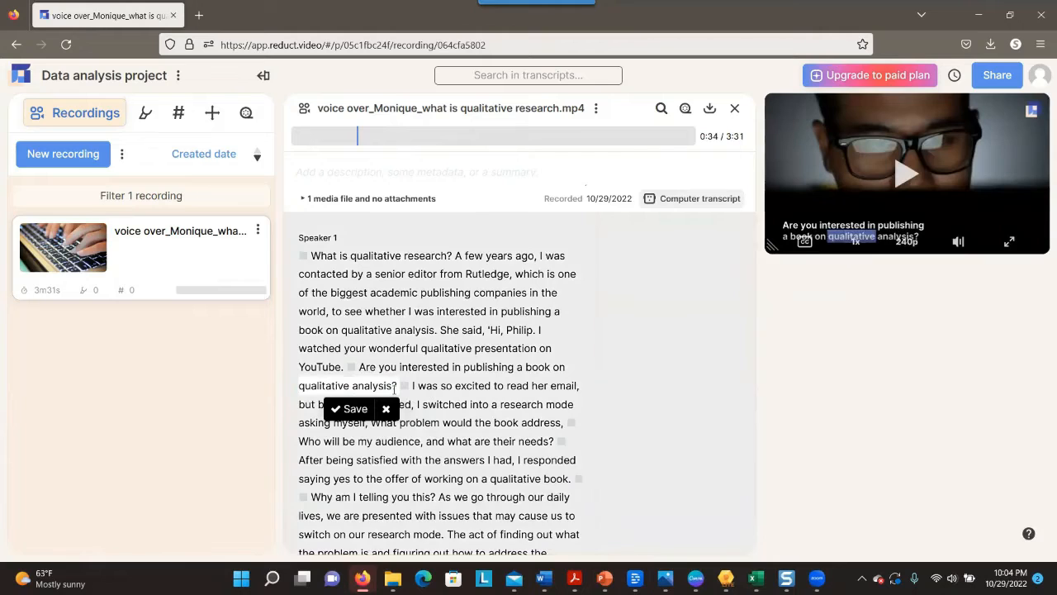
pyautogui.click(396, 387)
pyautogui.write("'")
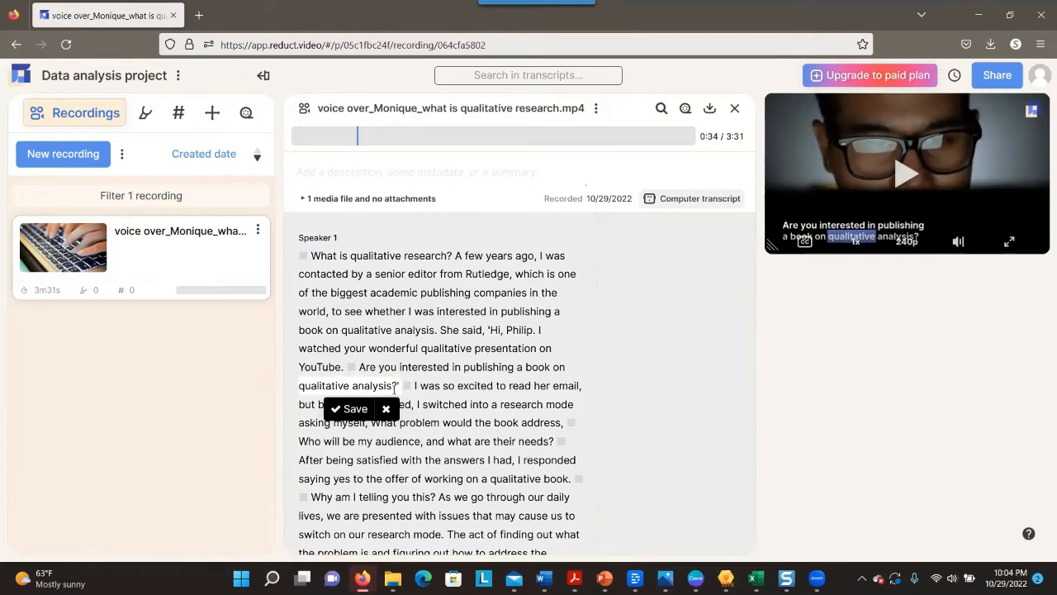
pyautogui.click(351, 409)
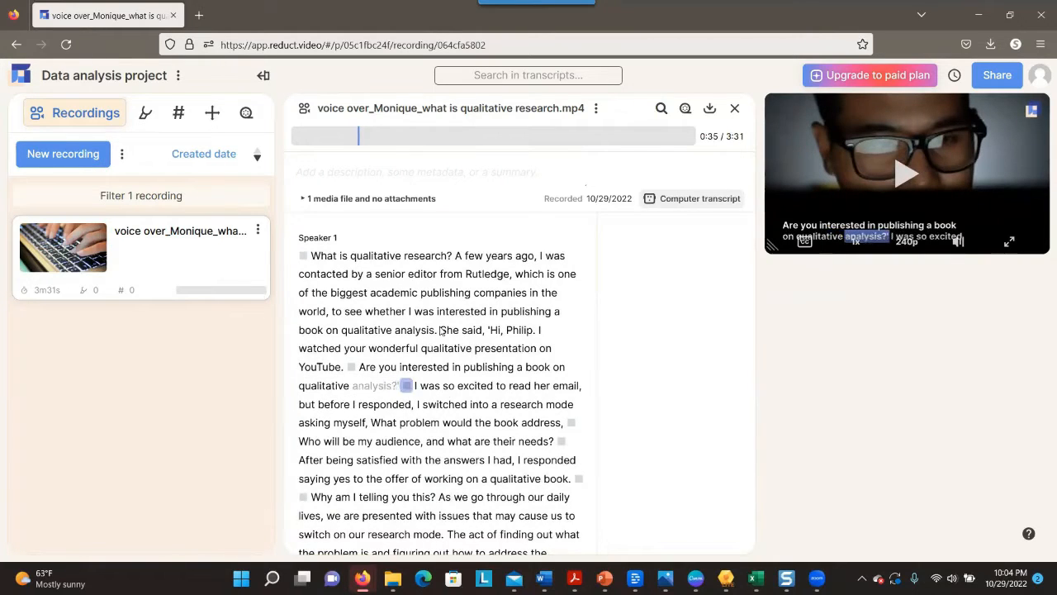
# - Tag the opening sentence "What is qualitative research?" with a new tag named "Introduce the topic"
pyautogui.click(319, 256)
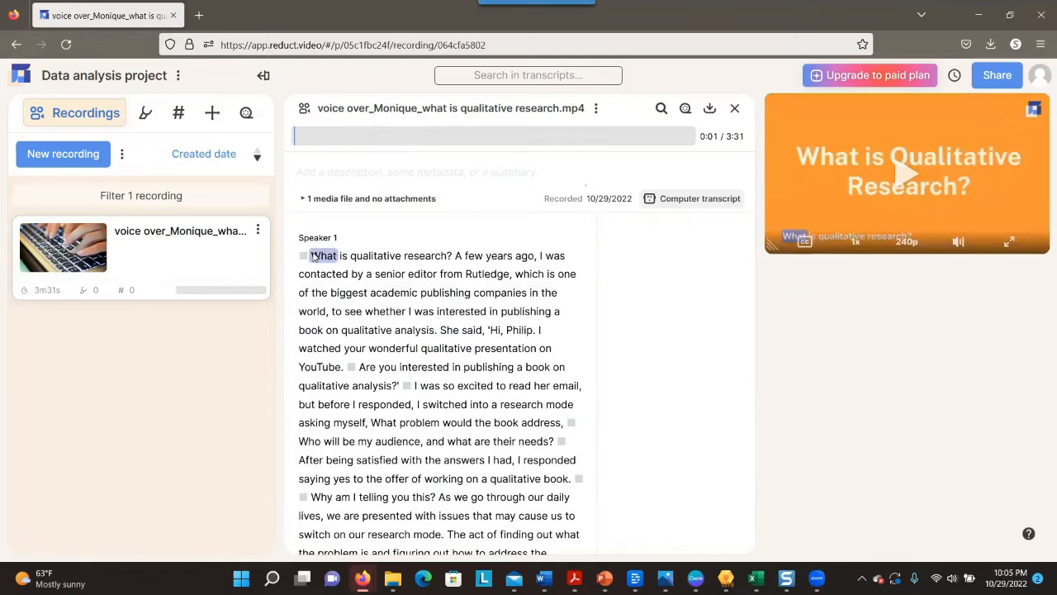
pyautogui.moveTo(314, 257); pyautogui.dragTo(447, 259)
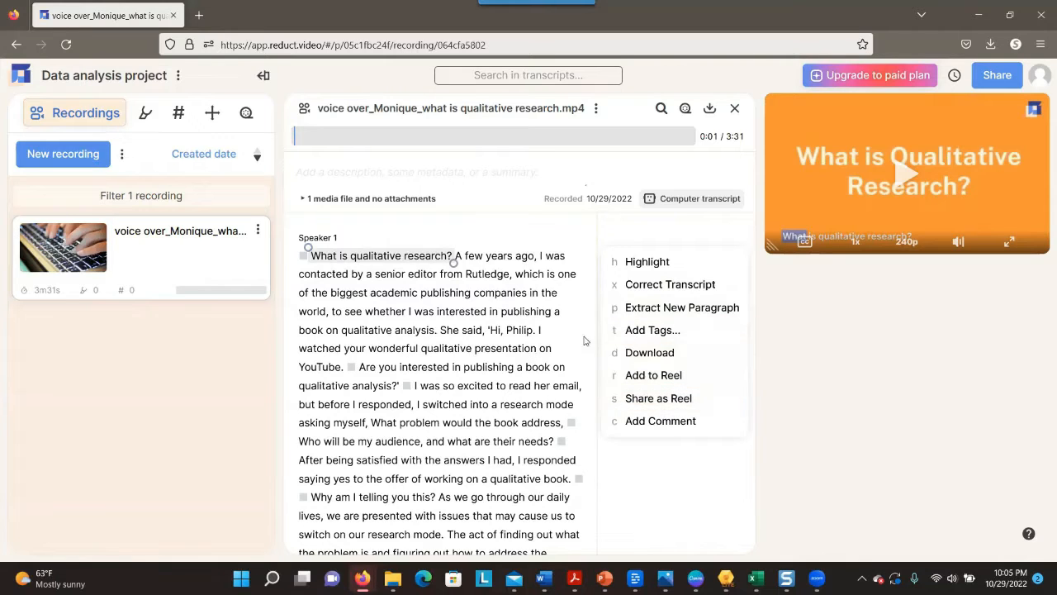
pyautogui.click(669, 327)
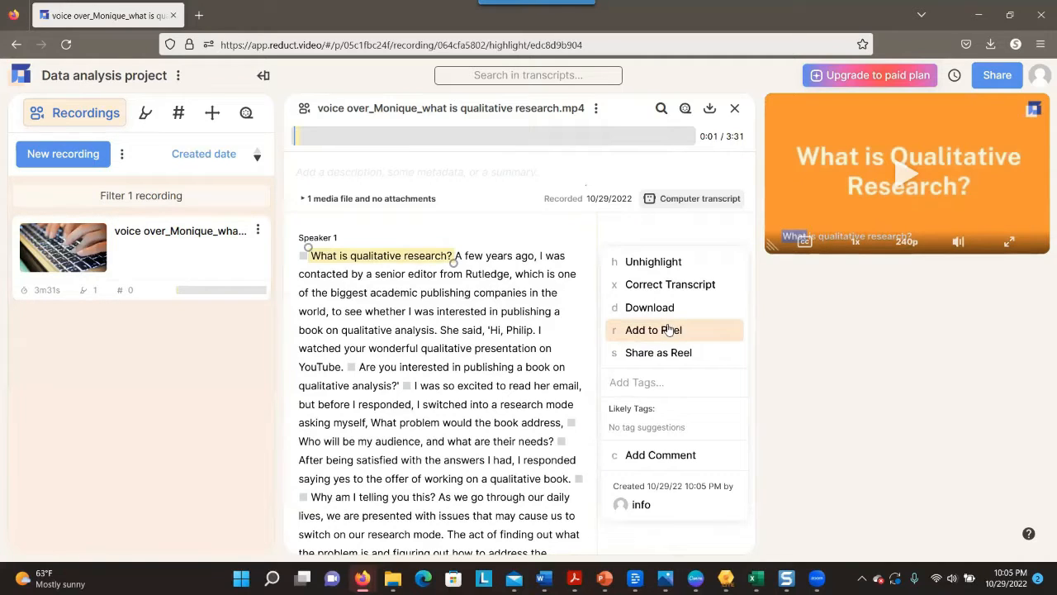
pyautogui.write('Intro')
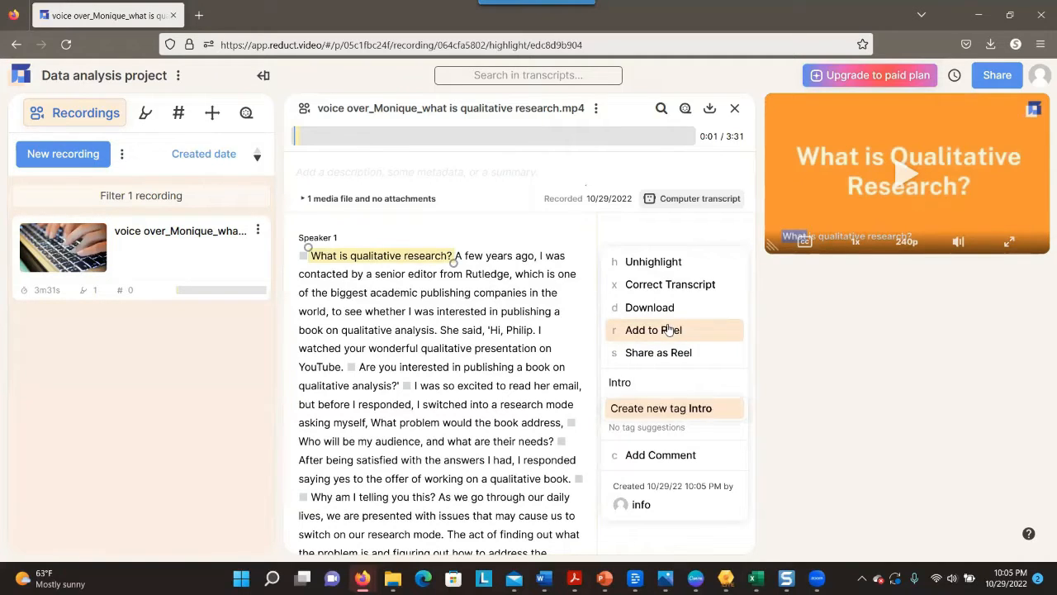
pyautogui.write('duct th')
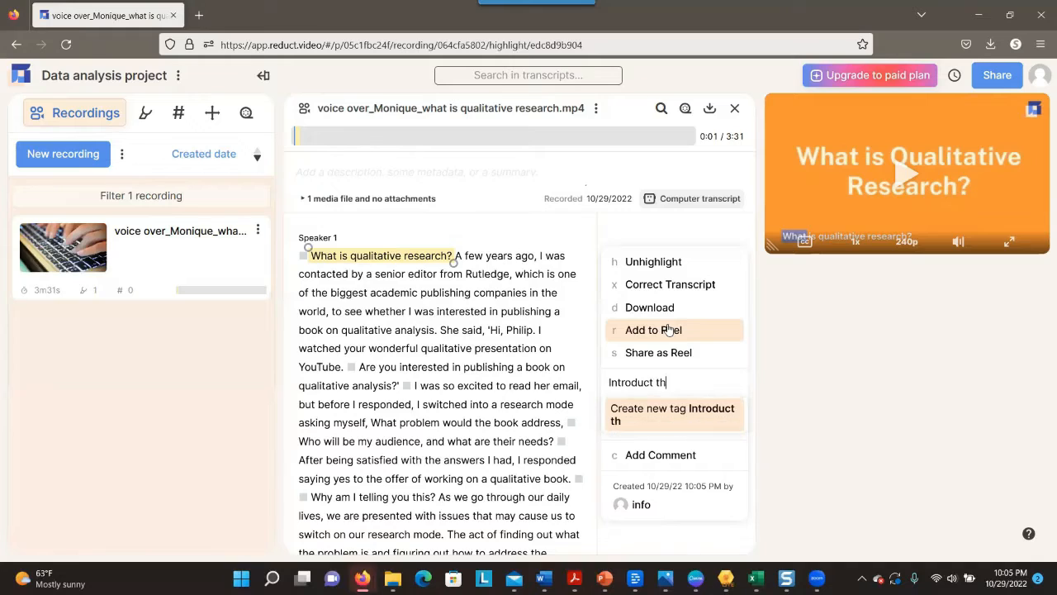
pyautogui.write('e topic')
pyautogui.click(652, 386)
pyautogui.press('BackSpace')
pyautogui.write('e')
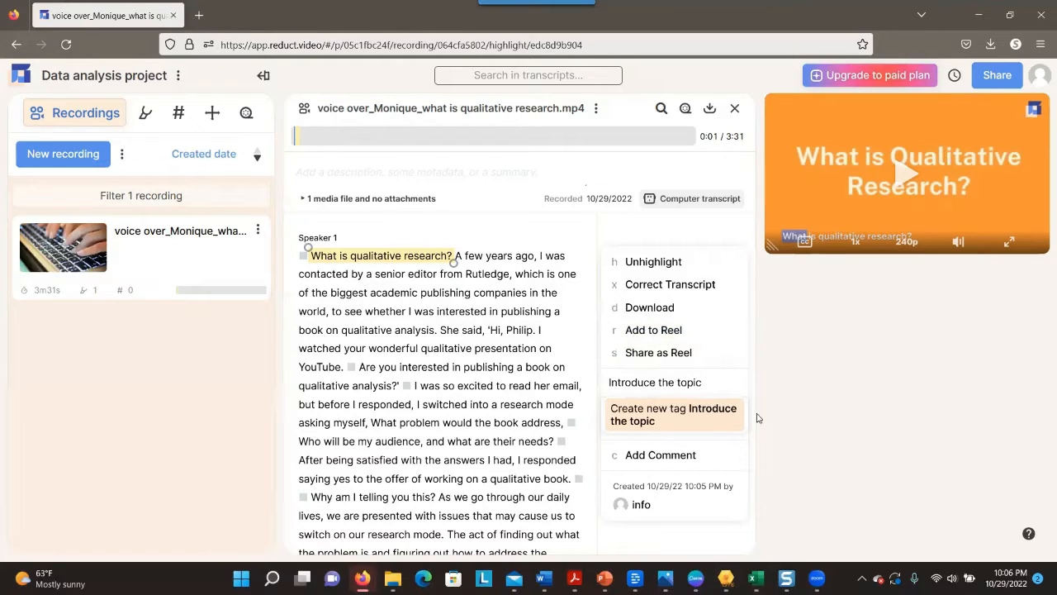
pyautogui.click(712, 430)
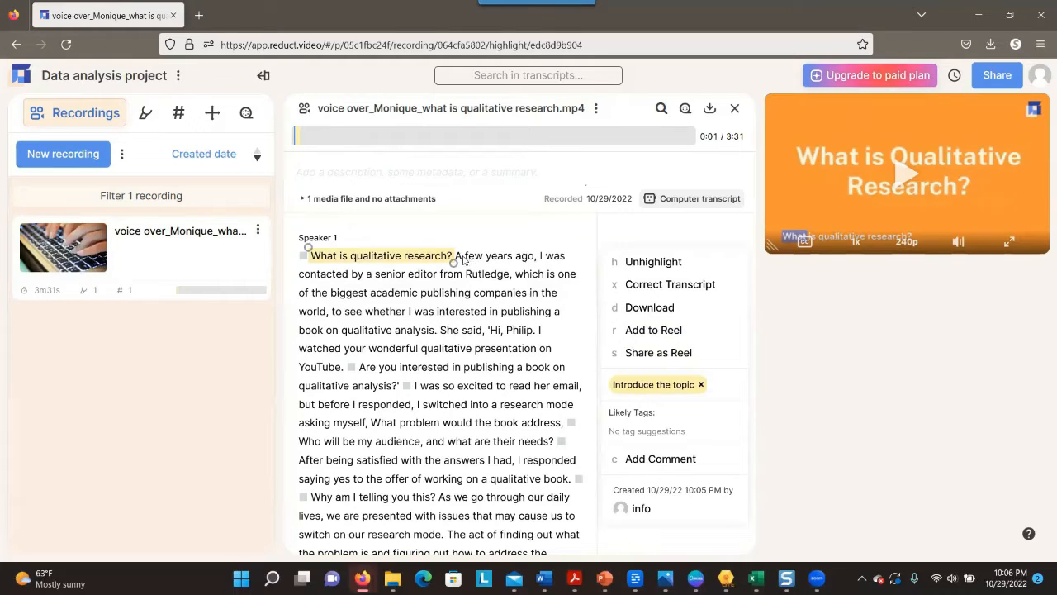
# - Tag the passage from "I was contacted by a senior editor" through "qualitative analysis." with a new tag named "Contacted by a publishing company"
pyautogui.moveTo(454, 263); pyautogui.dragTo(499, 276)
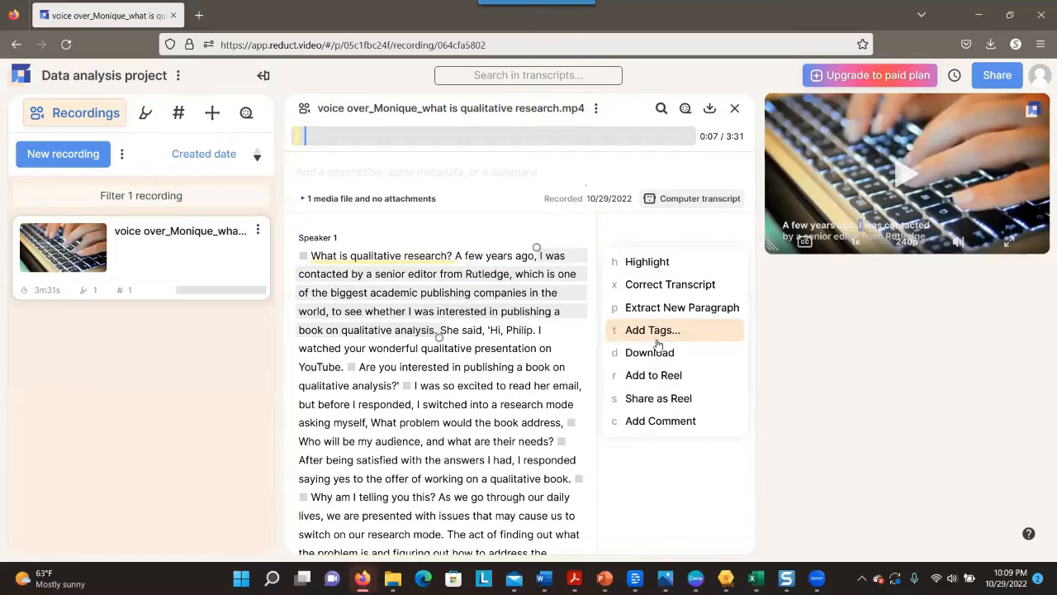
pyautogui.click(658, 344)
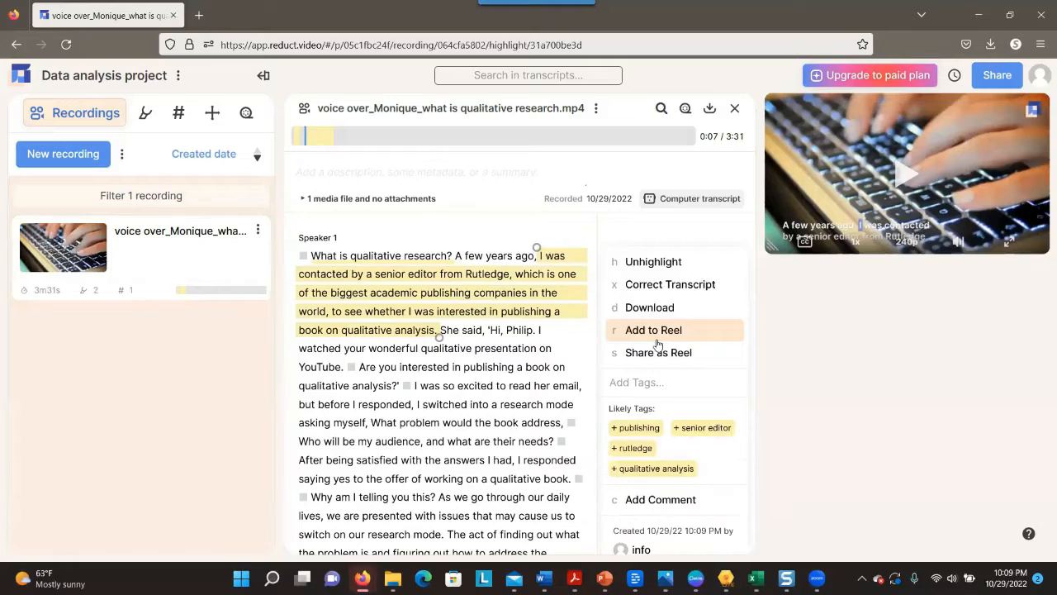
pyautogui.click(624, 387)
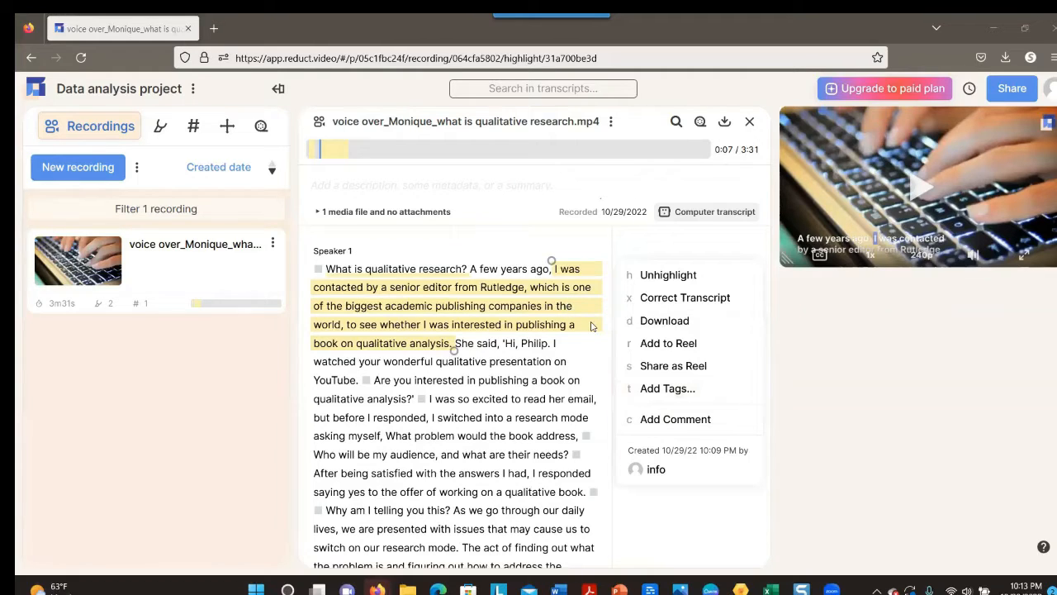
pyautogui.click(657, 388)
pyautogui.write('Conten')
pyautogui.press('BackSpace')
pyautogui.press('BackSpace')
pyautogui.write('acted by ')
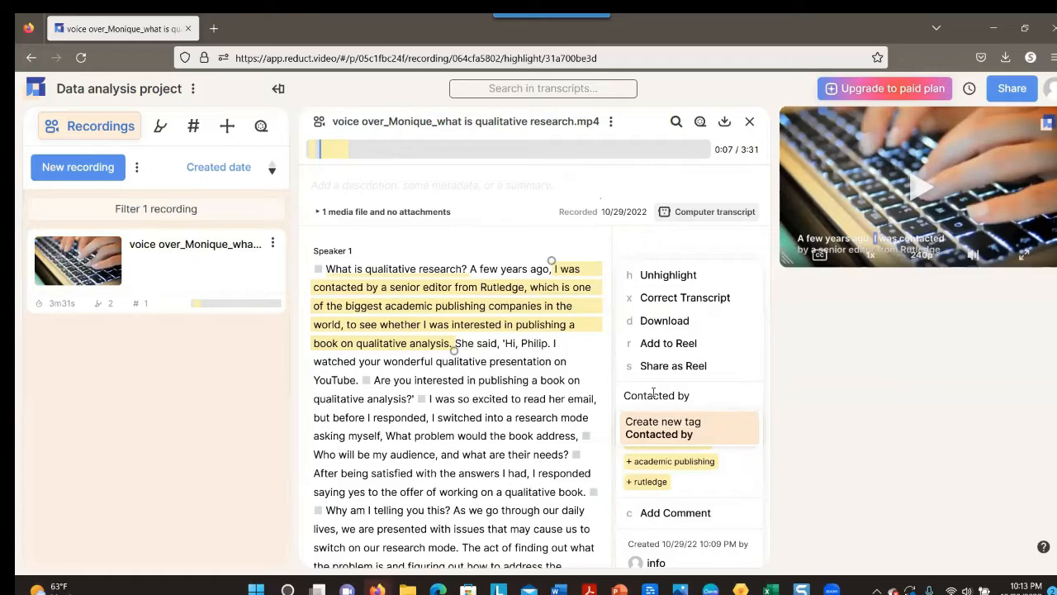
pyautogui.write('a publishing com')
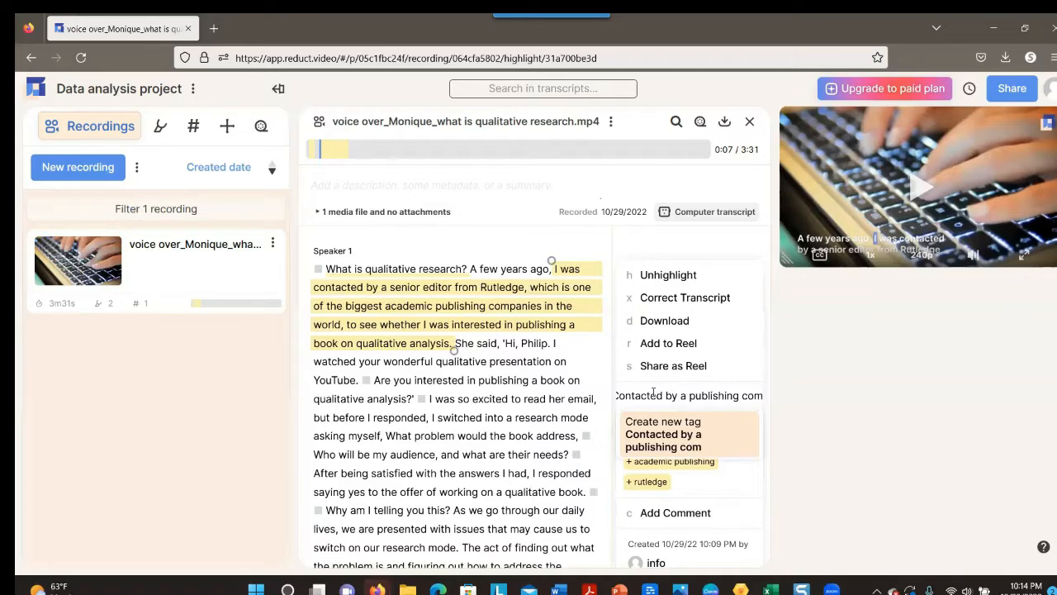
pyautogui.write('pay')
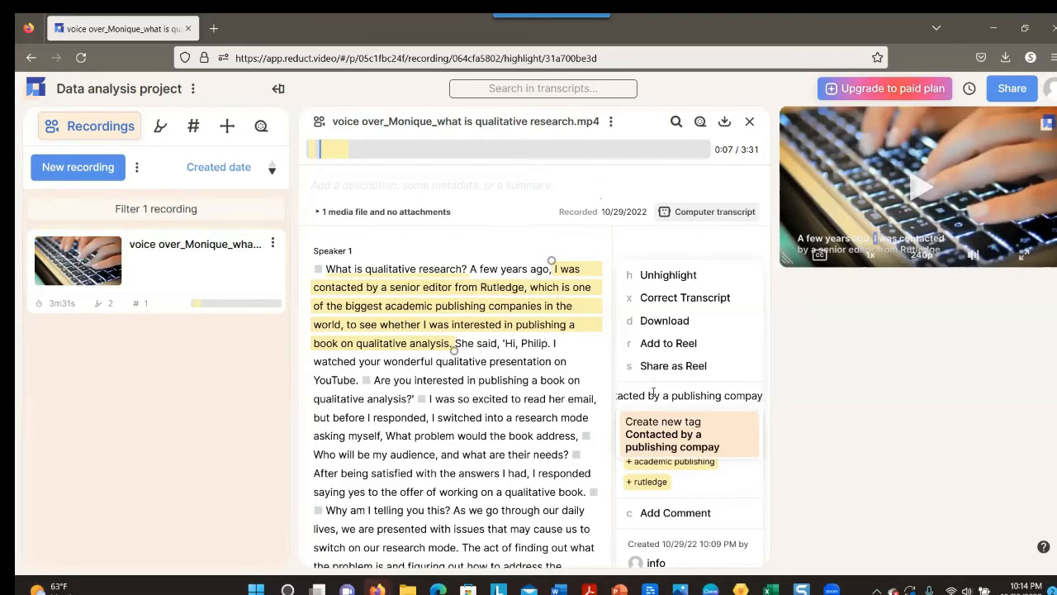
pyautogui.press('BackSpace')
pyautogui.write('ny')
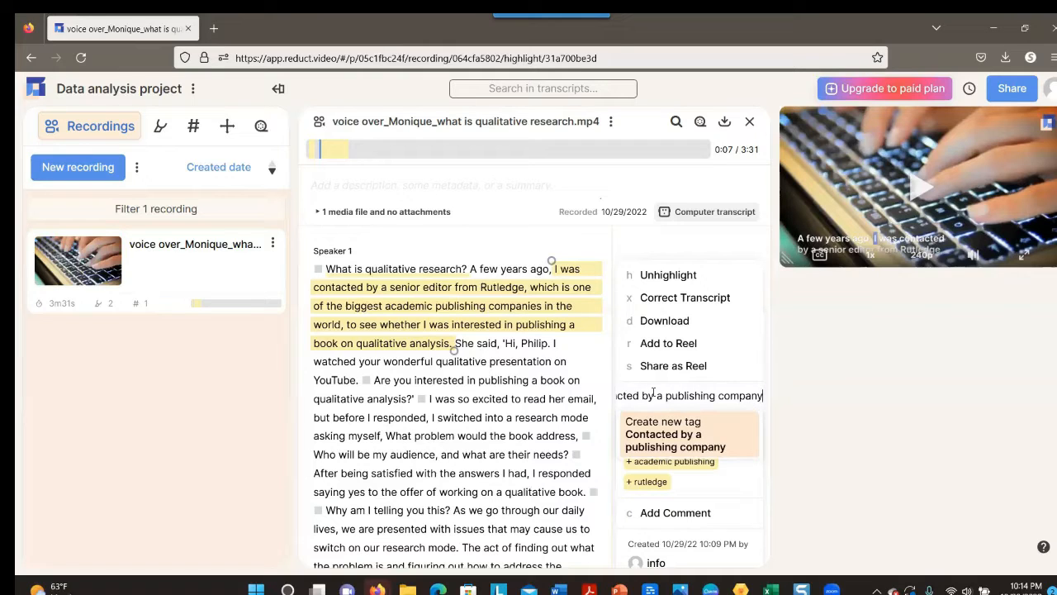
pyautogui.press('Return')
pyautogui.click(519, 385)
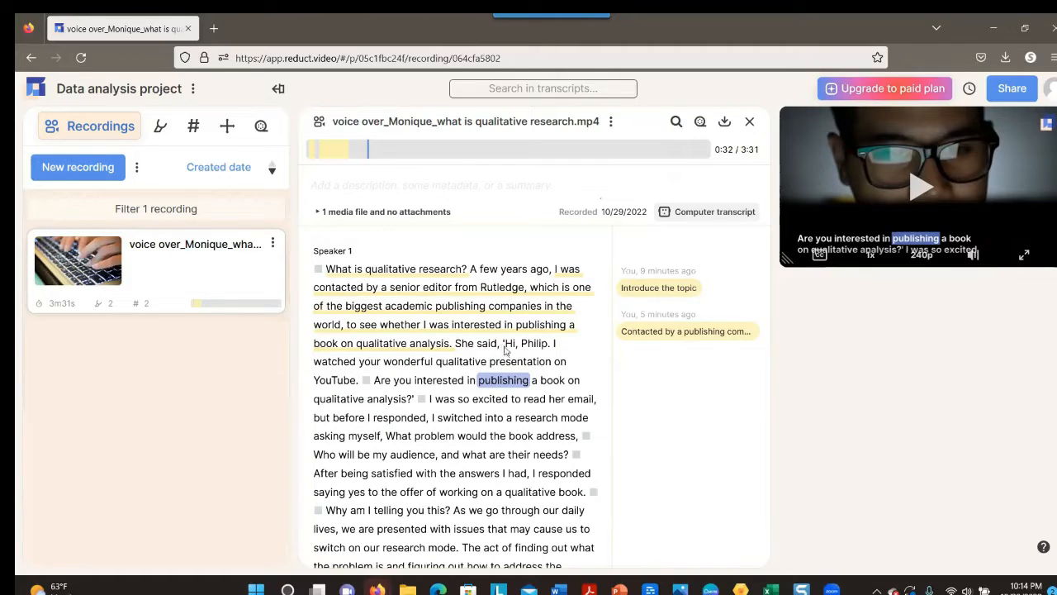
# - Tag the editor's quoted speech, from 'Hi through "qualitative analysis?'", with a new tag named "Bringing life to the story by quoting a character"
pyautogui.moveTo(501, 347); pyautogui.dragTo(426, 402)
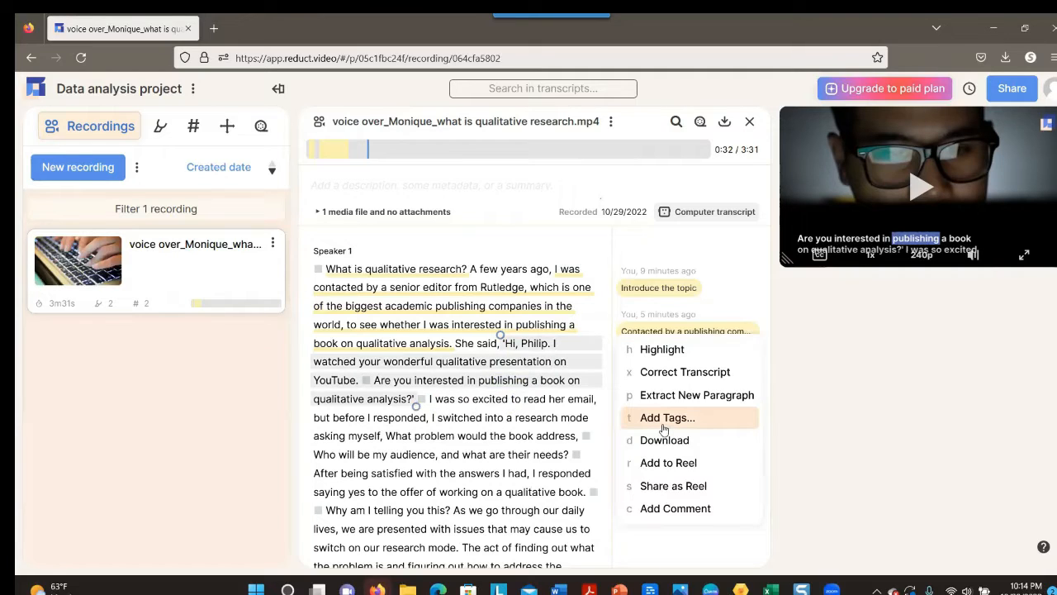
pyautogui.click(664, 424)
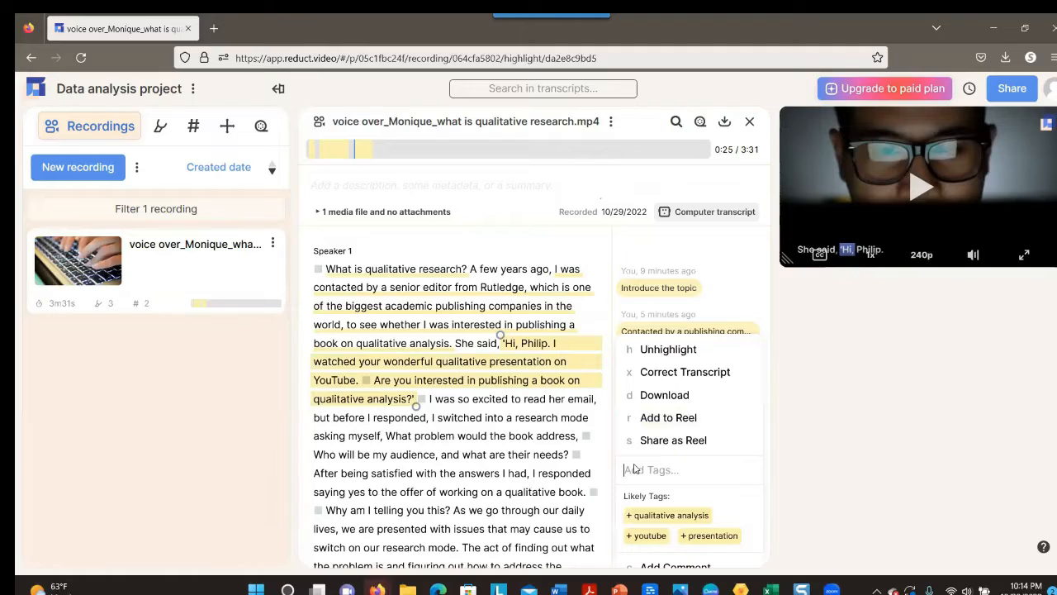
pyautogui.write('Bringing life to the stu')
pyautogui.press('BackSpace')
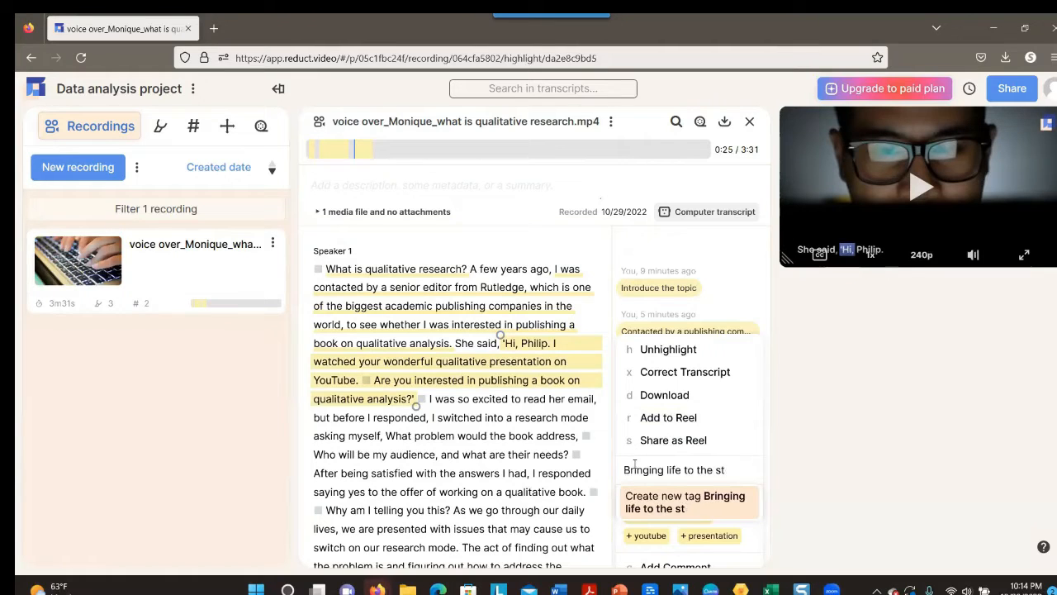
pyautogui.write('ory')
pyautogui.press('BackSpace')
pyautogui.press('BackSpace')
pyautogui.write('y by qua')
pyautogui.press('BackSpace')
pyautogui.write('oting')
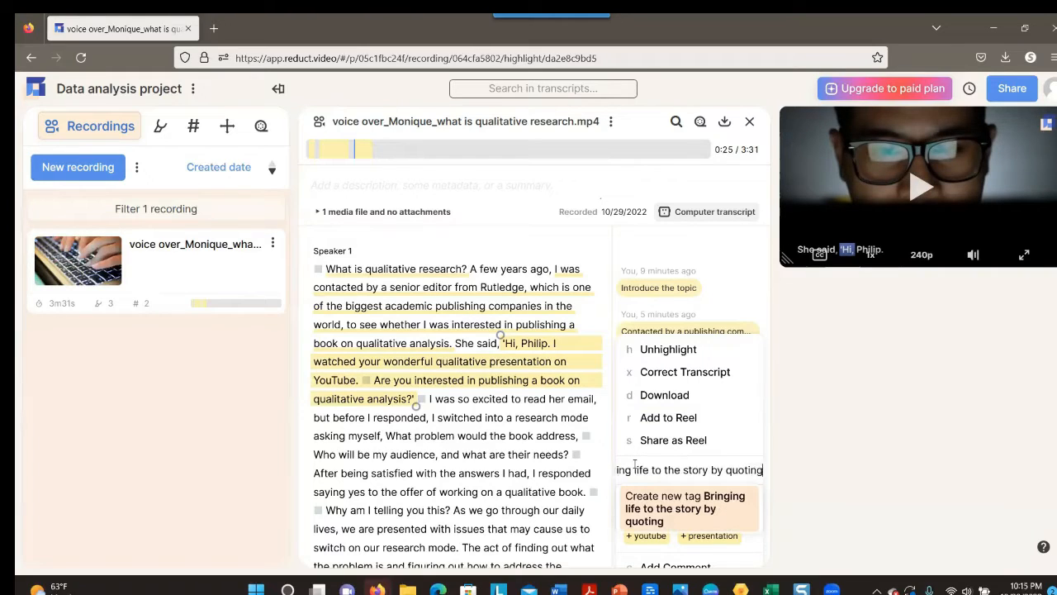
pyautogui.write(' a chara')
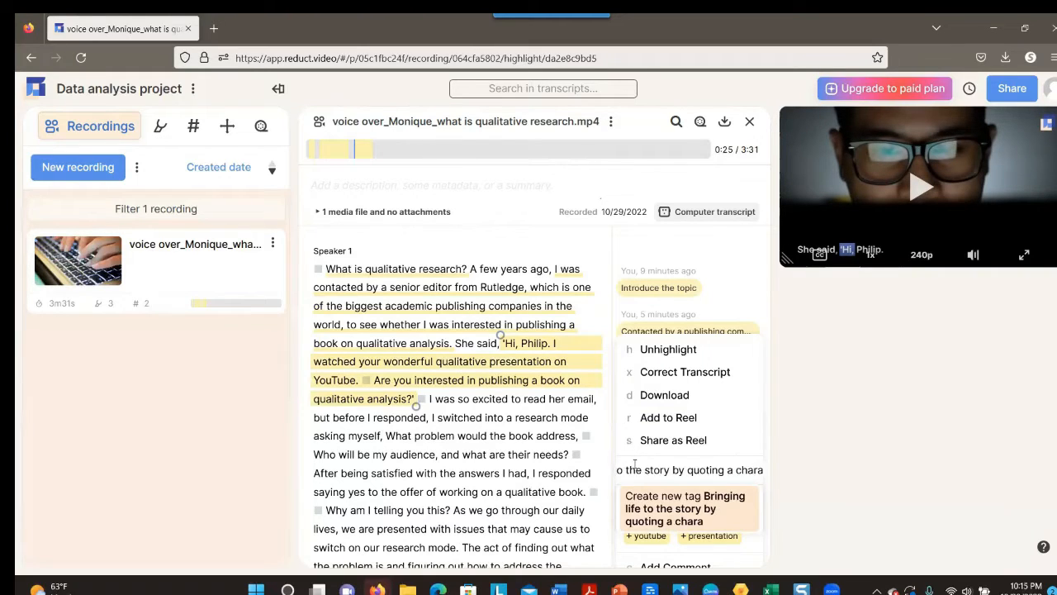
pyautogui.write('cter')
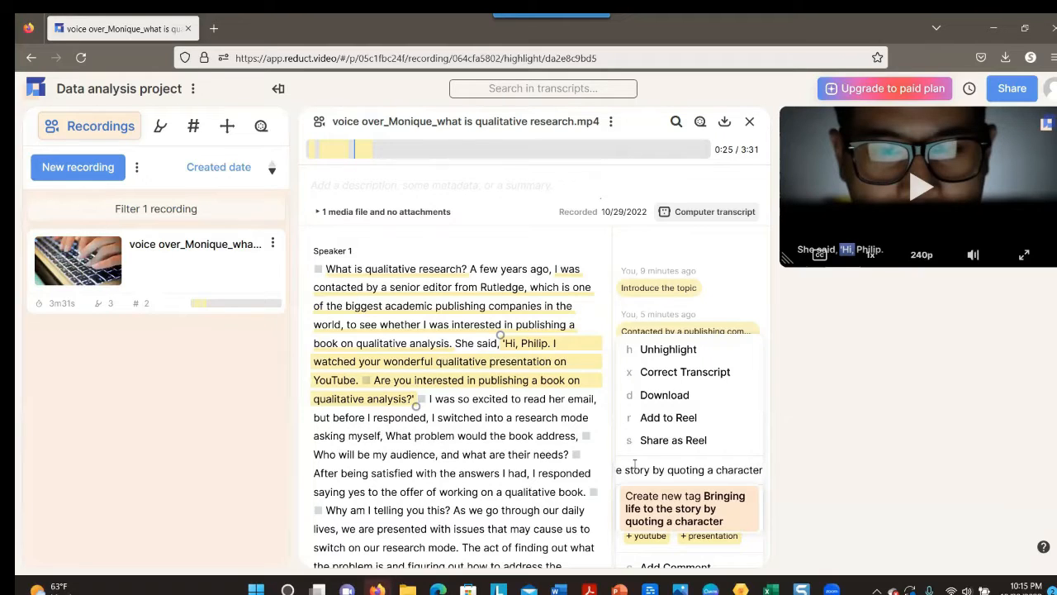
pyautogui.press('Return')
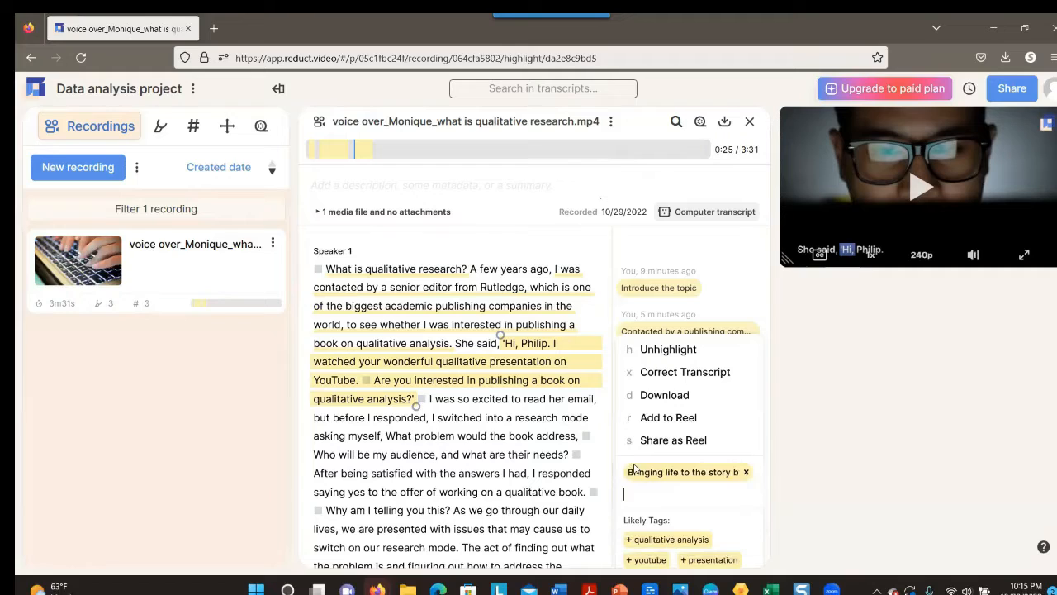
pyautogui.click(446, 436)
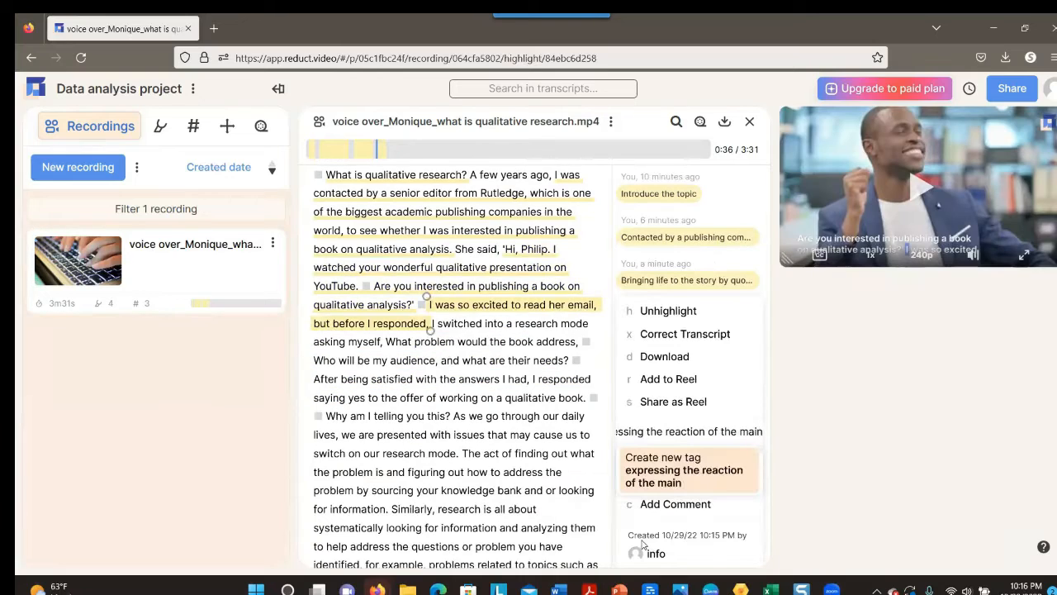
# - Tag "I was so excited to read her email, but before I responded," with a new tag beginning "expressing the reaction of the"
pyautogui.write('chara')
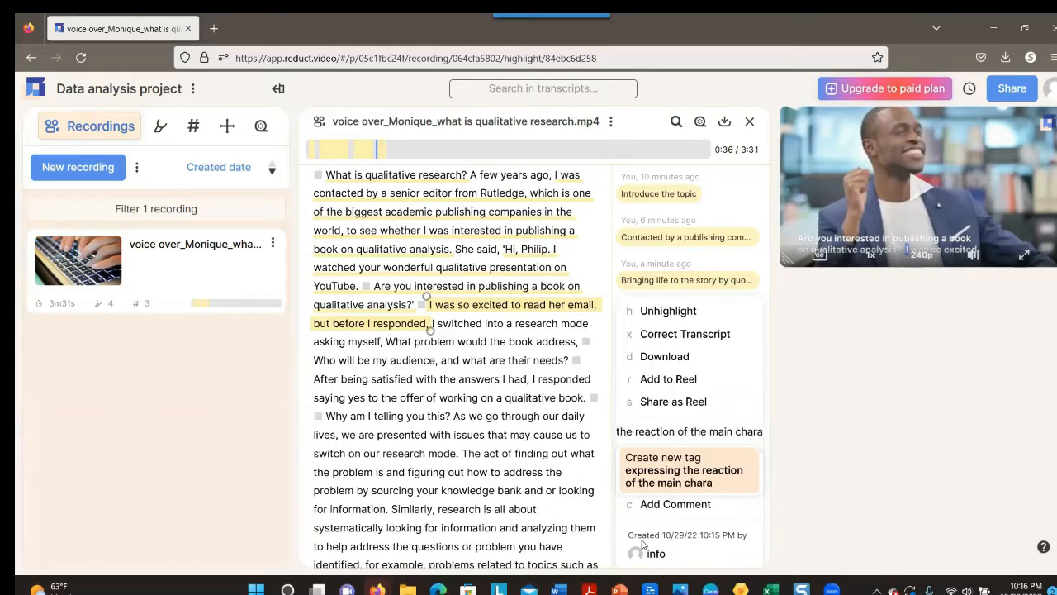
pyautogui.write('cter')
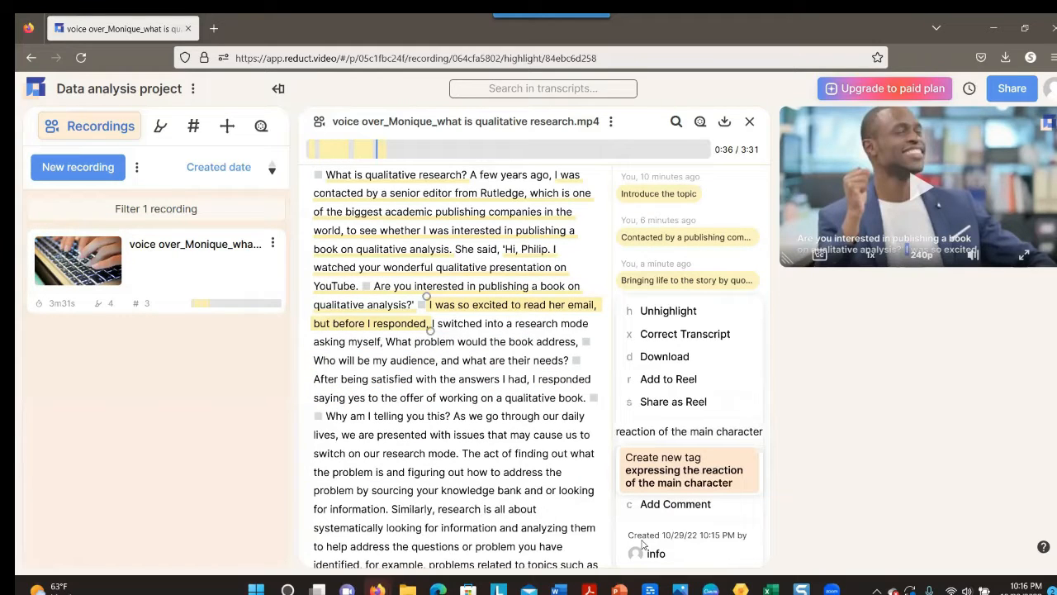
pyautogui.press('BackSpace')
pyautogui.press('BackSpace')
pyautogui.press('BackSpace')
pyautogui.press('BackSpace')
pyautogui.press('BackSpace')
pyautogui.press('BackSpace')
pyautogui.press('BackSpace')
pyautogui.press('BackSpace')
pyautogui.press('BackSpace')
pyautogui.press('BackSpace')
pyautogui.press('BackSpace')
pyautogui.press('BackSpace')
pyautogui.press('BackSpace')
pyautogui.press('BackSpace')
pyautogui.press('BackSpace')
pyautogui.press('BackSpace')
pyautogui.press('BackSpace')
pyautogui.press('BackSpace')
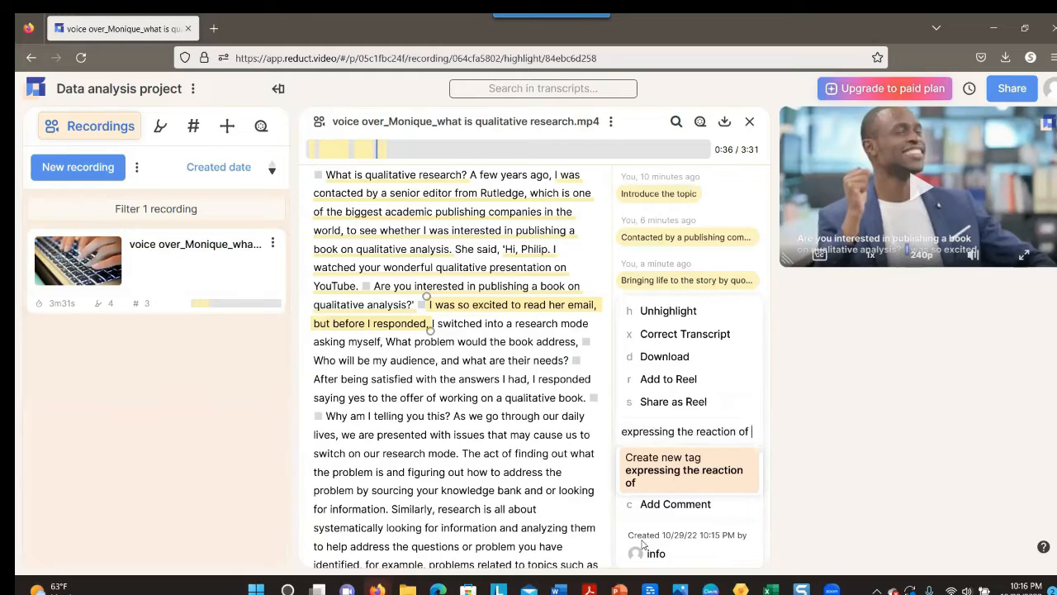
pyautogui.press('Return')
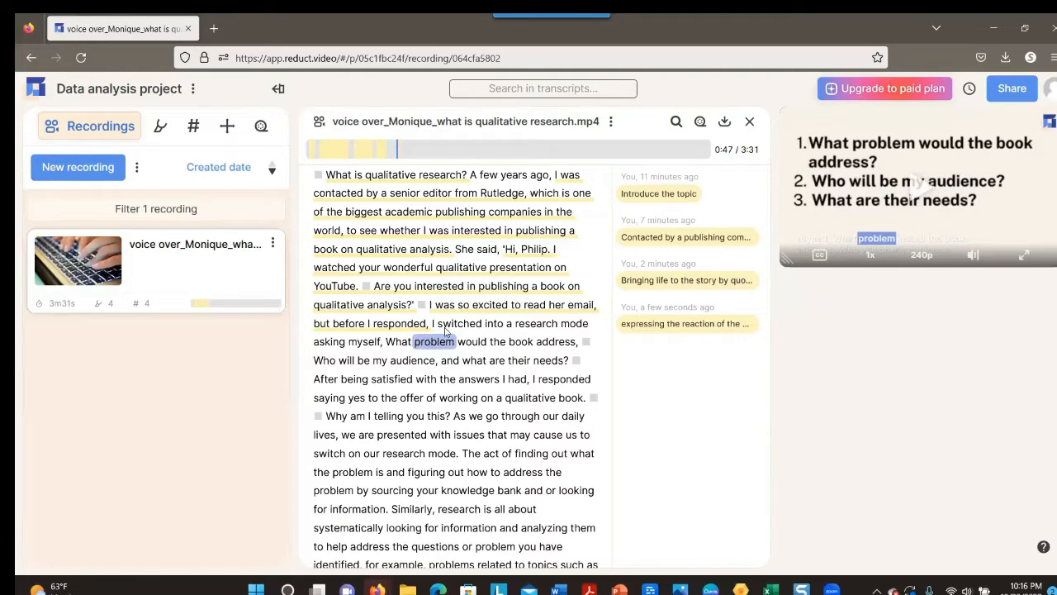
# - Tag the passage from "asking myself" through "working on a qualitative book." with a new tag named "Demostrate how the problem was resolved"
pyautogui.click(322, 345)
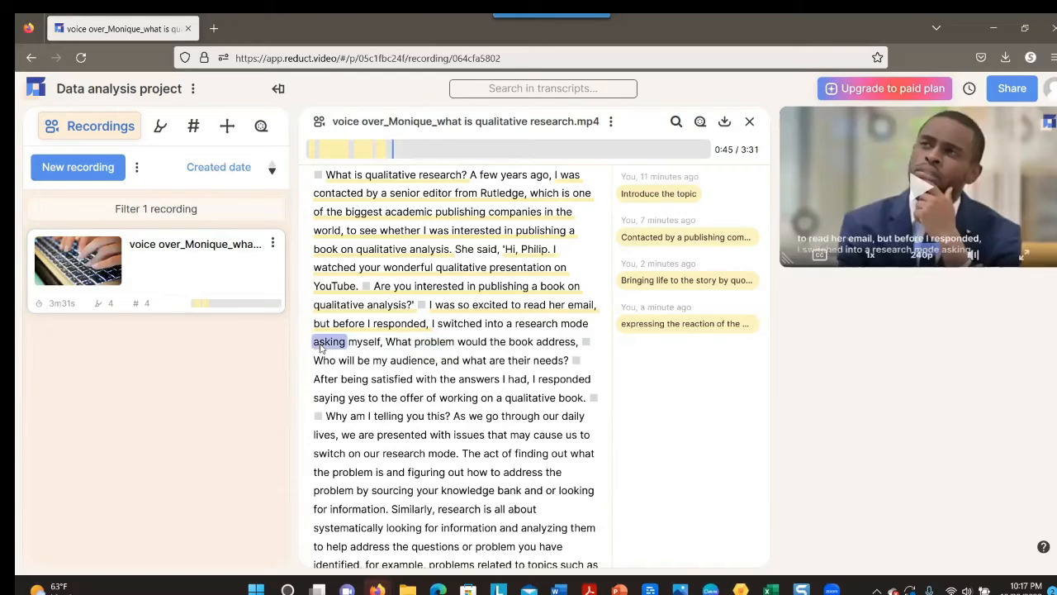
pyautogui.moveTo(321, 347); pyautogui.dragTo(480, 401)
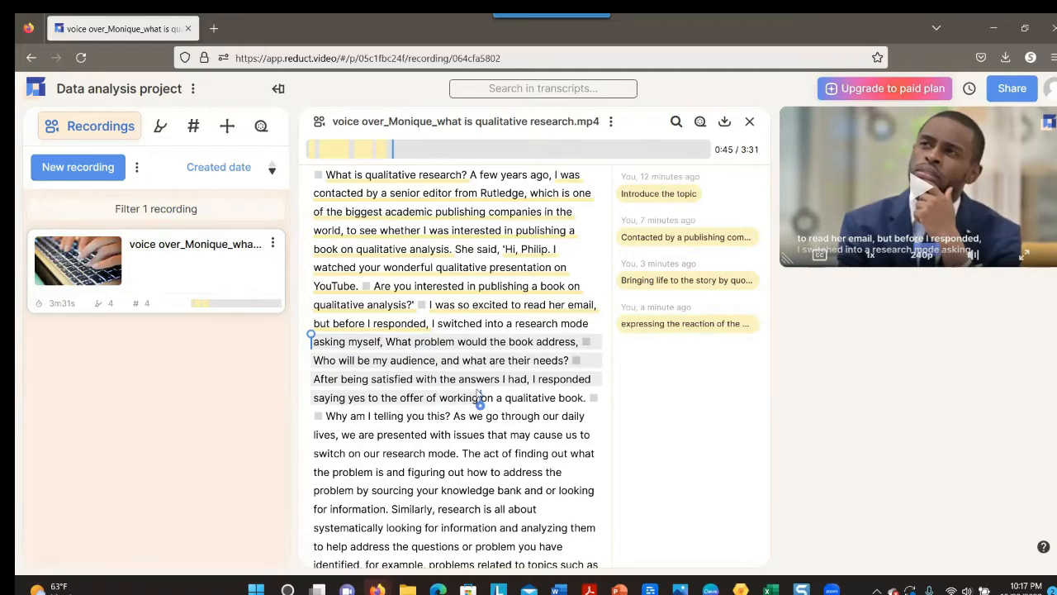
pyautogui.moveTo(479, 402); pyautogui.dragTo(504, 405)
pyautogui.moveTo(504, 406); pyautogui.dragTo(588, 404)
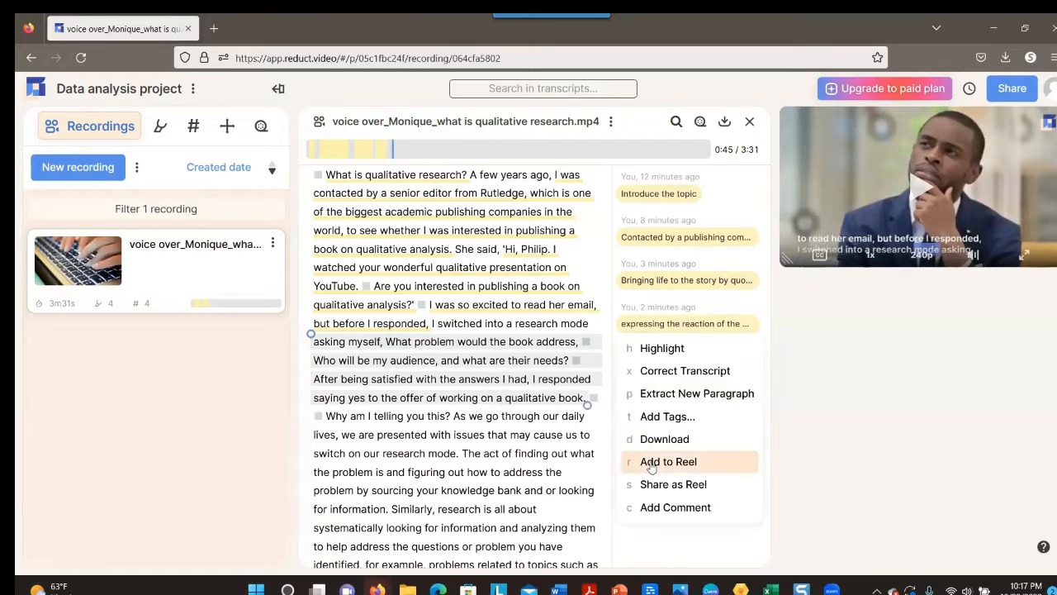
pyautogui.click(667, 416)
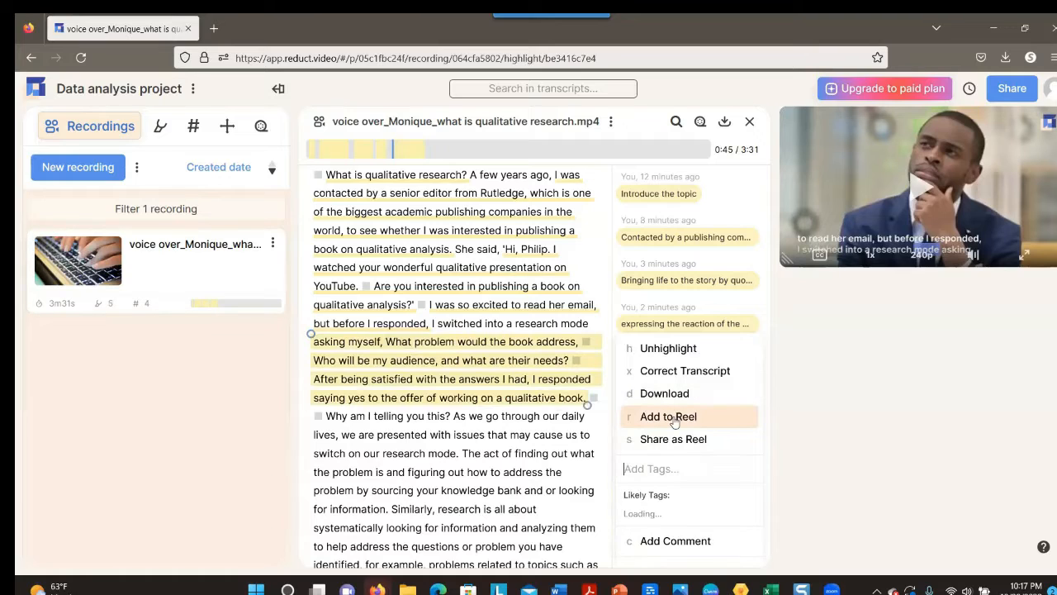
pyautogui.write('Dem')
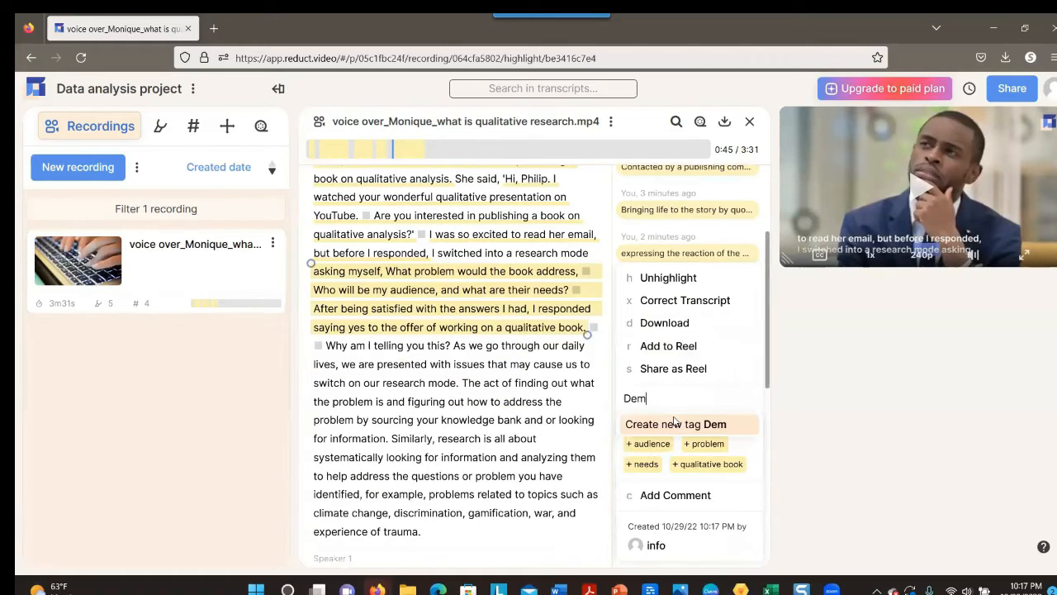
pyautogui.write('ostrate')
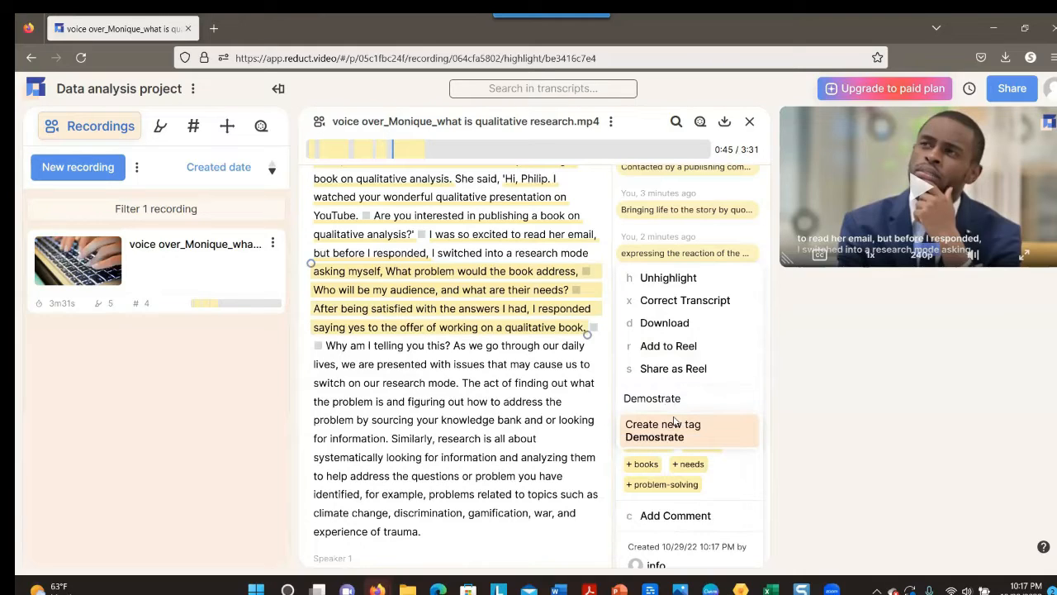
pyautogui.write(' how a problem')
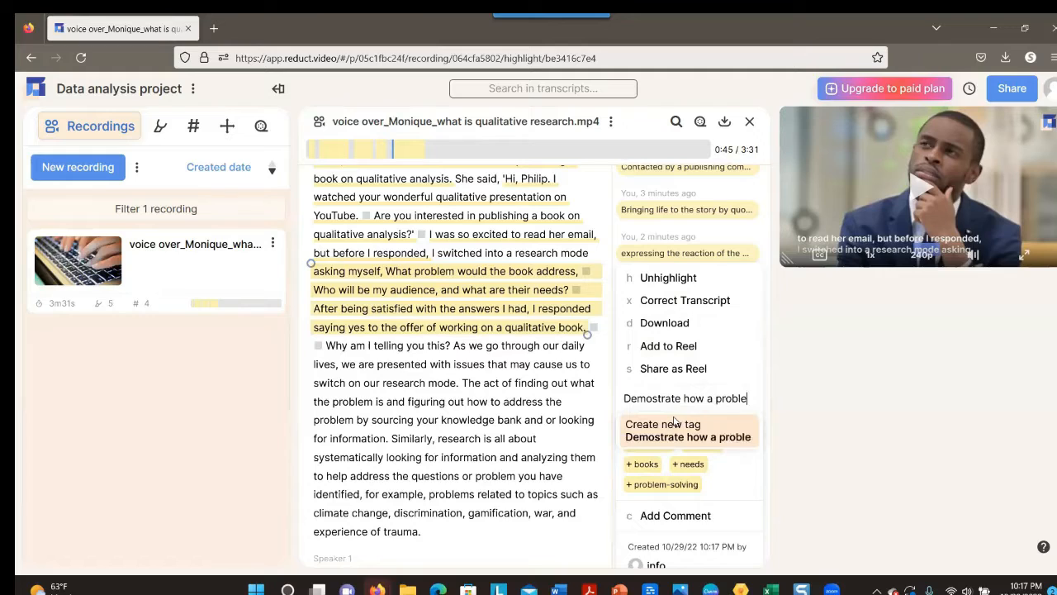
pyautogui.press('BackSpace')
pyautogui.press('BackSpace')
pyautogui.press('BackSpace')
pyautogui.press('BackSpace')
pyautogui.press('BackSpace')
pyautogui.press('BackSpace')
pyautogui.press('BackSpace')
pyautogui.press('BackSpace')
pyautogui.press('BackSpace')
pyautogui.write('the pro')
pyautogui.press('BackSpace')
pyautogui.press('BackSpace')
pyautogui.write('rob')
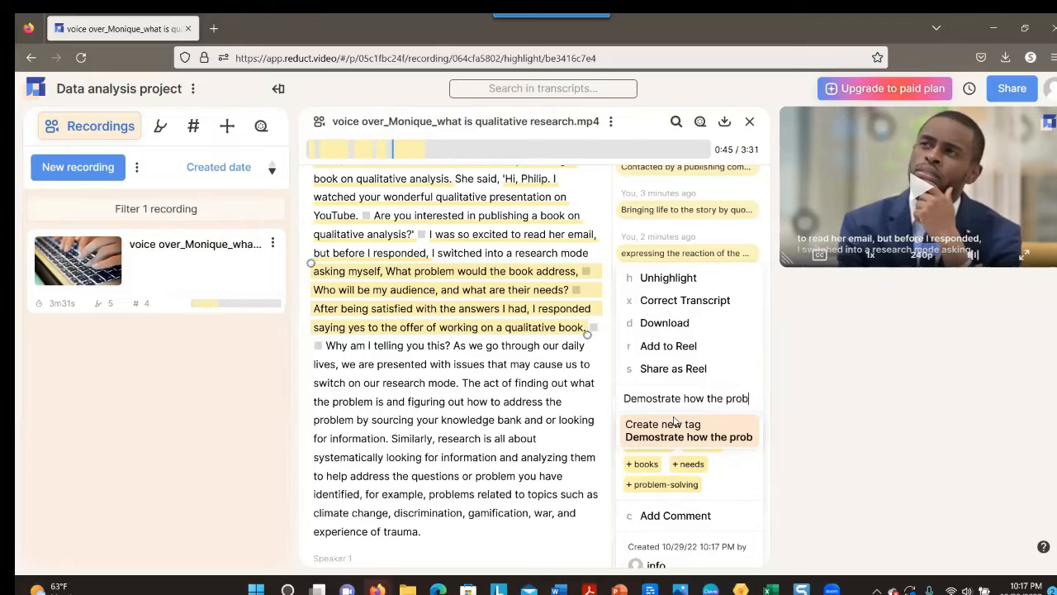
pyautogui.write('lem was reso')
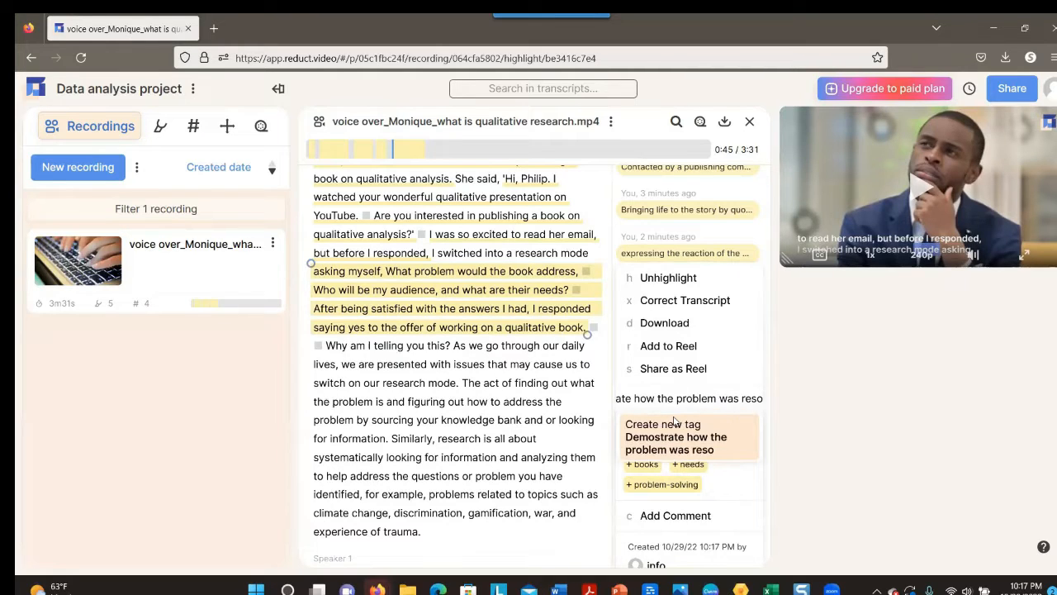
pyautogui.write('lved')
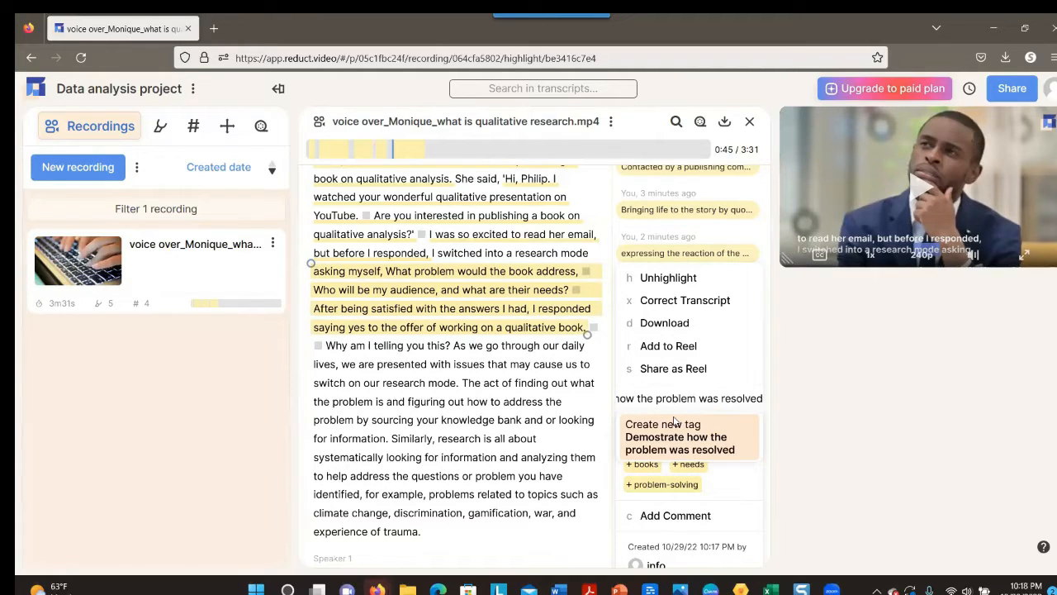
pyautogui.click(752, 433)
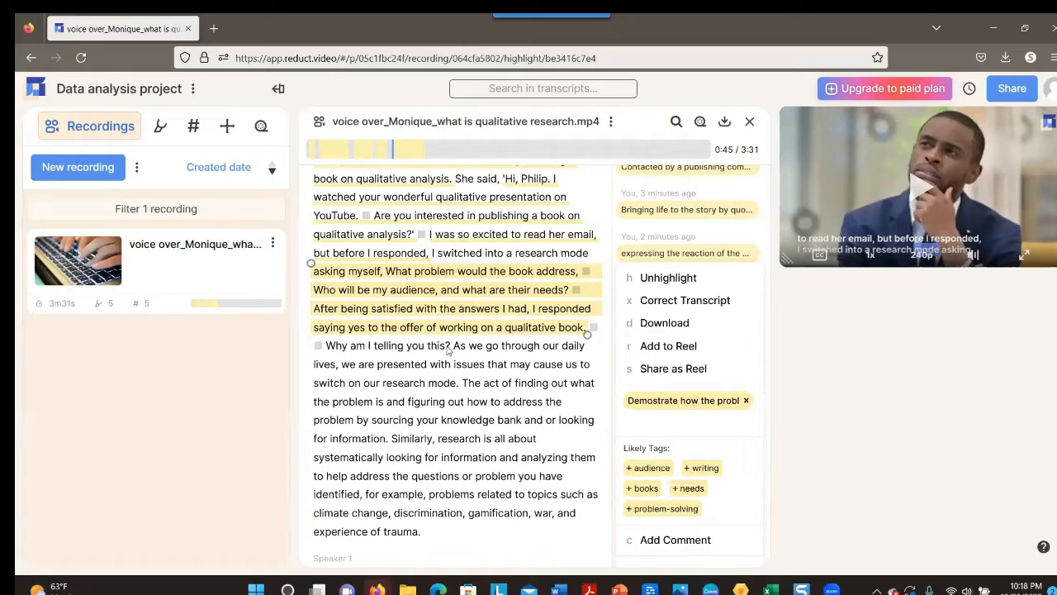
# - Tag the sentence "Why am I telling you this?" with a new tag named "Connecting the study to the message"
pyautogui.moveTo(326, 347); pyautogui.dragTo(451, 348)
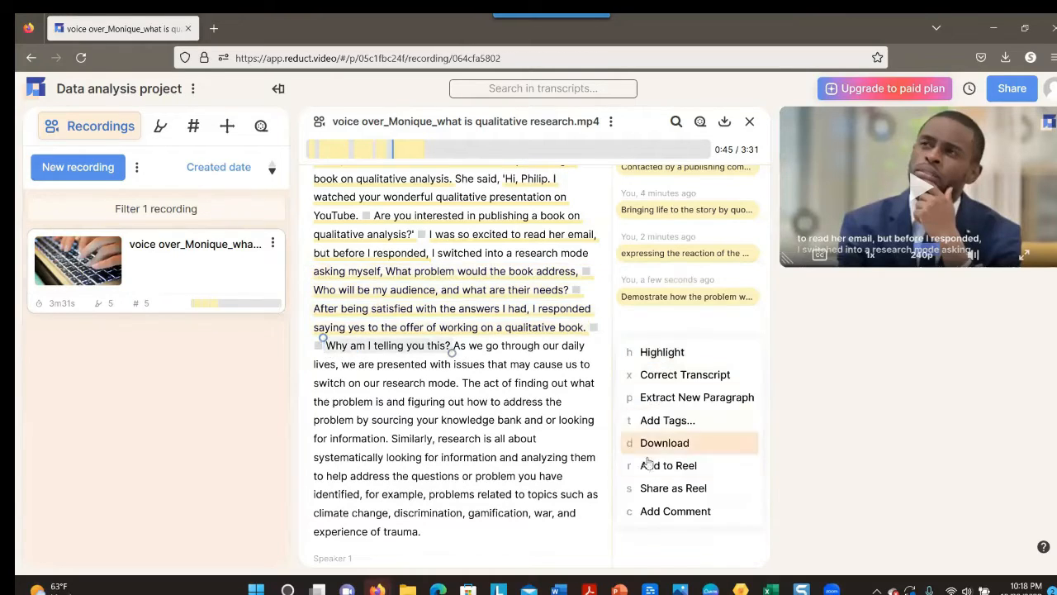
pyautogui.click(673, 420)
pyautogui.write('Connecting the study to')
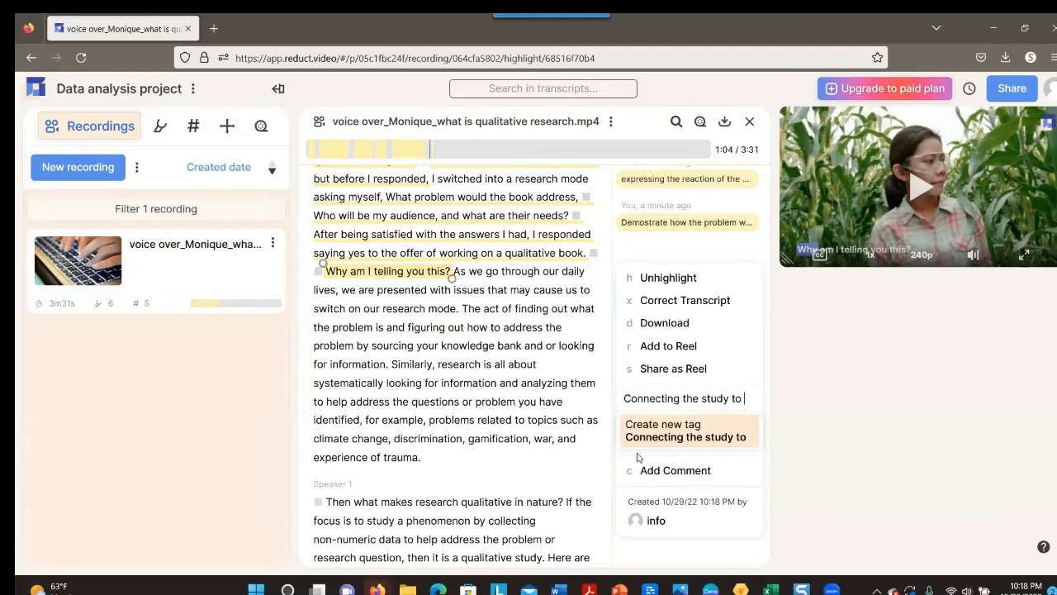
pyautogui.write('the')
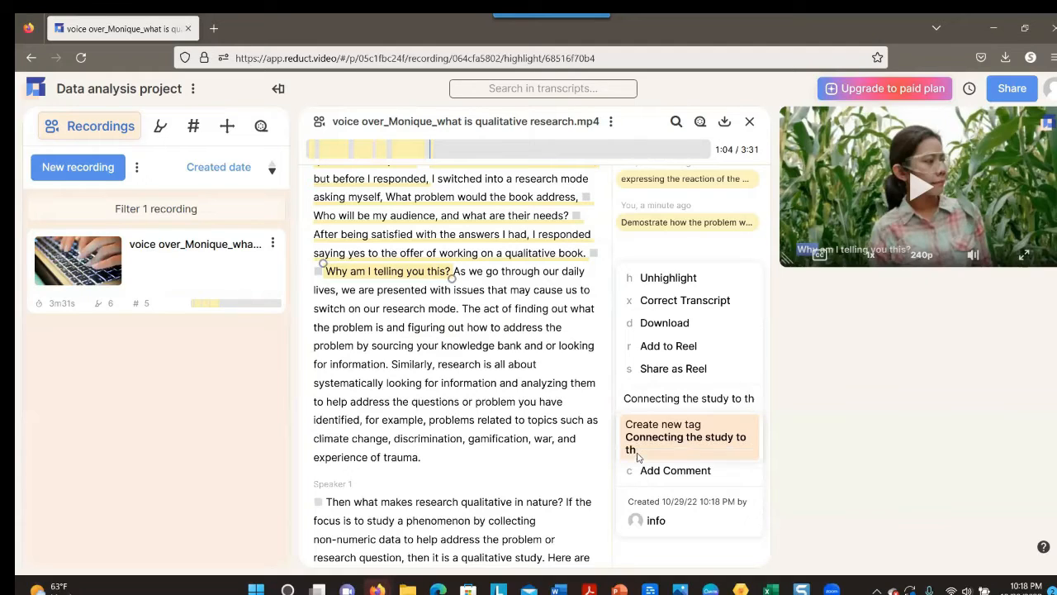
pyautogui.write(' ma')
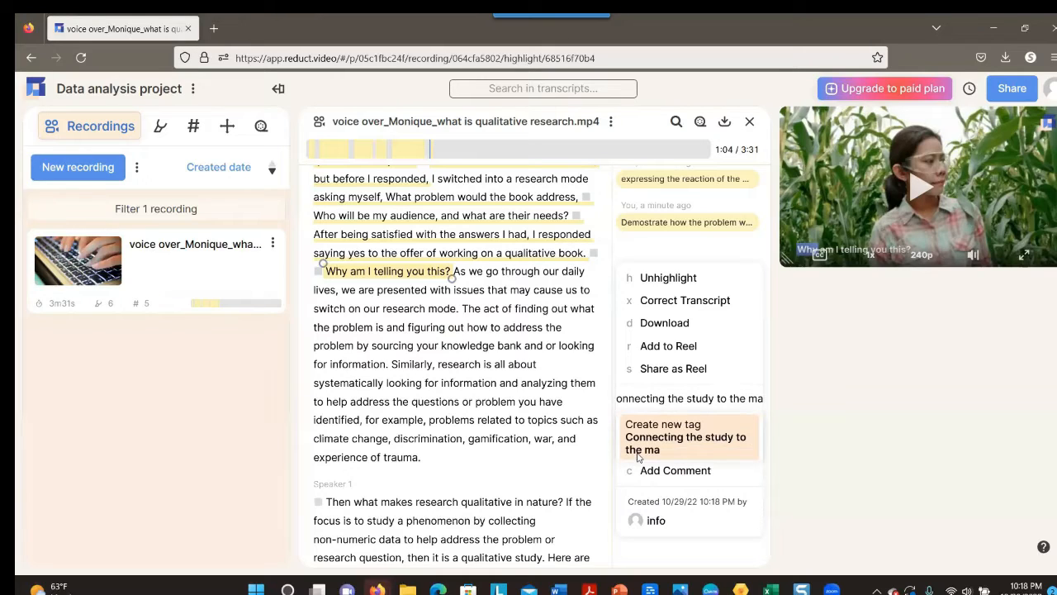
pyautogui.press('BackSpace')
pyautogui.write('essage')
pyautogui.press('Return')
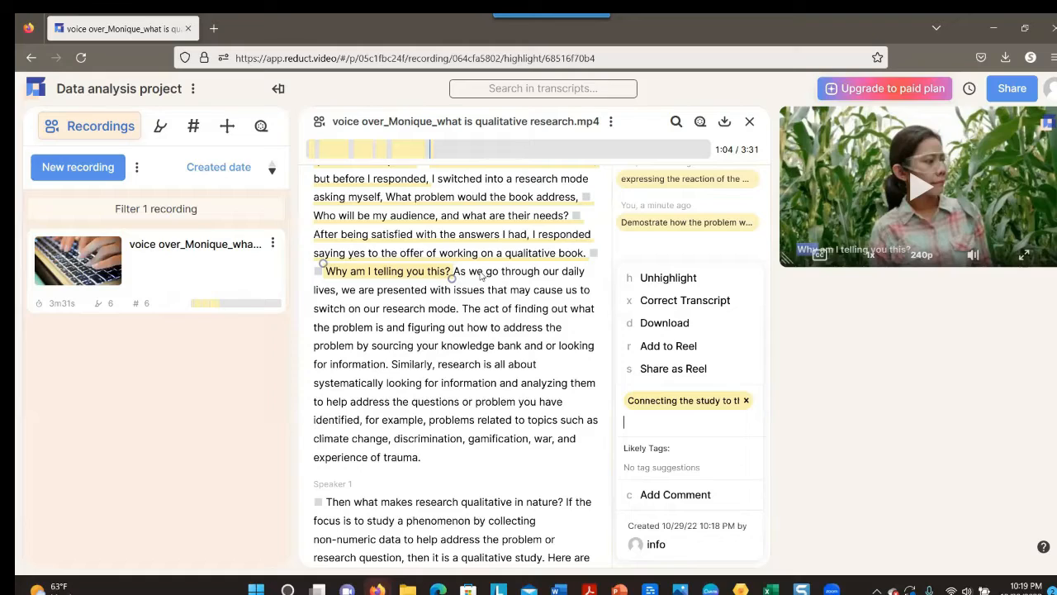
# - Highlight the passage from "As we go through our daily lives" through "research mode." and start adding a tag to it
pyautogui.moveTo(459, 274); pyautogui.dragTo(473, 320)
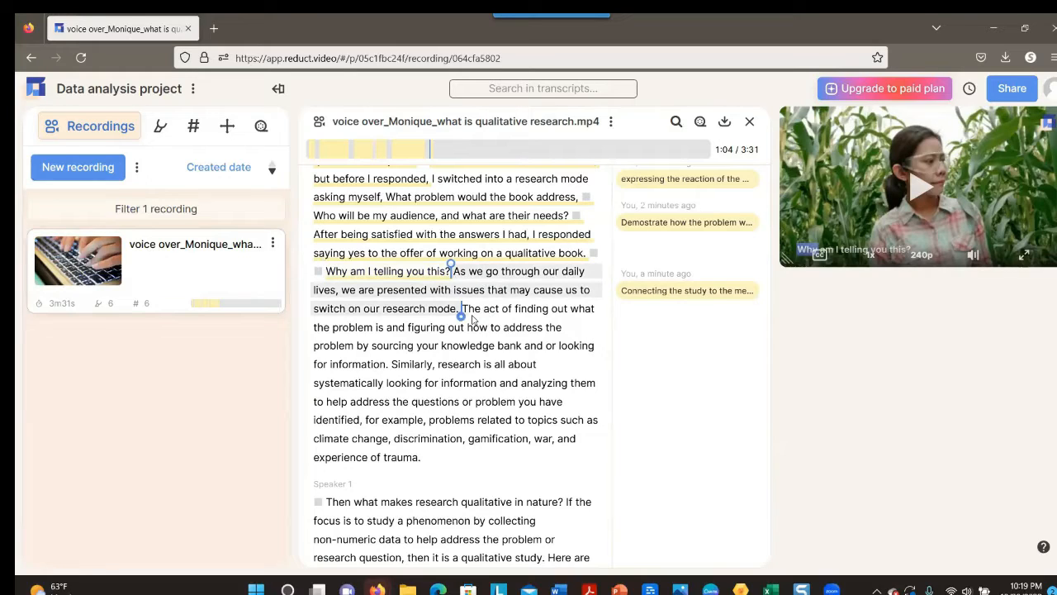
pyautogui.moveTo(473, 320); pyautogui.dragTo(474, 320)
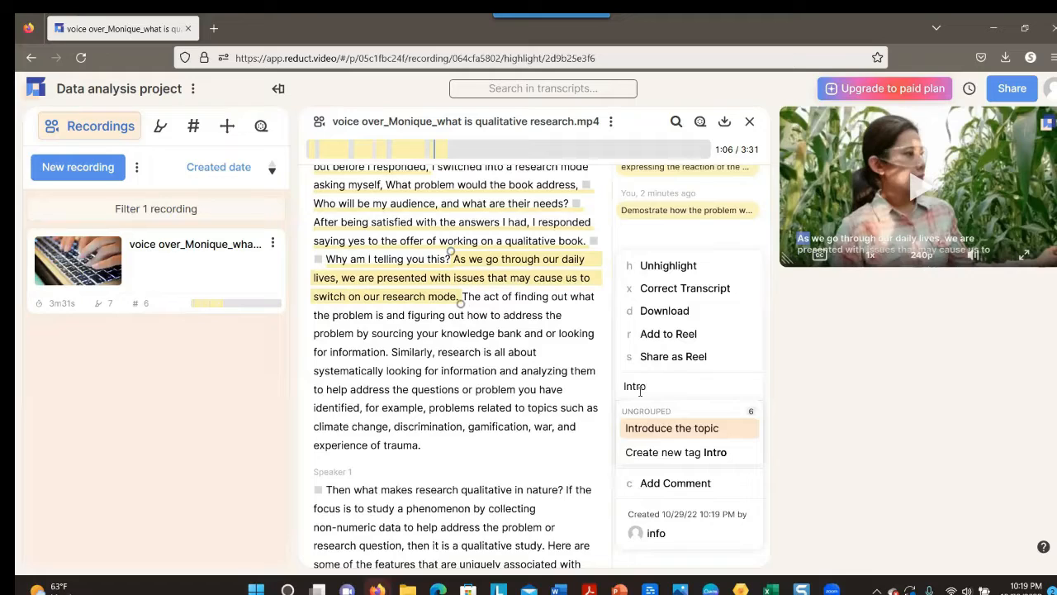
pyautogui.write('ducing the m')
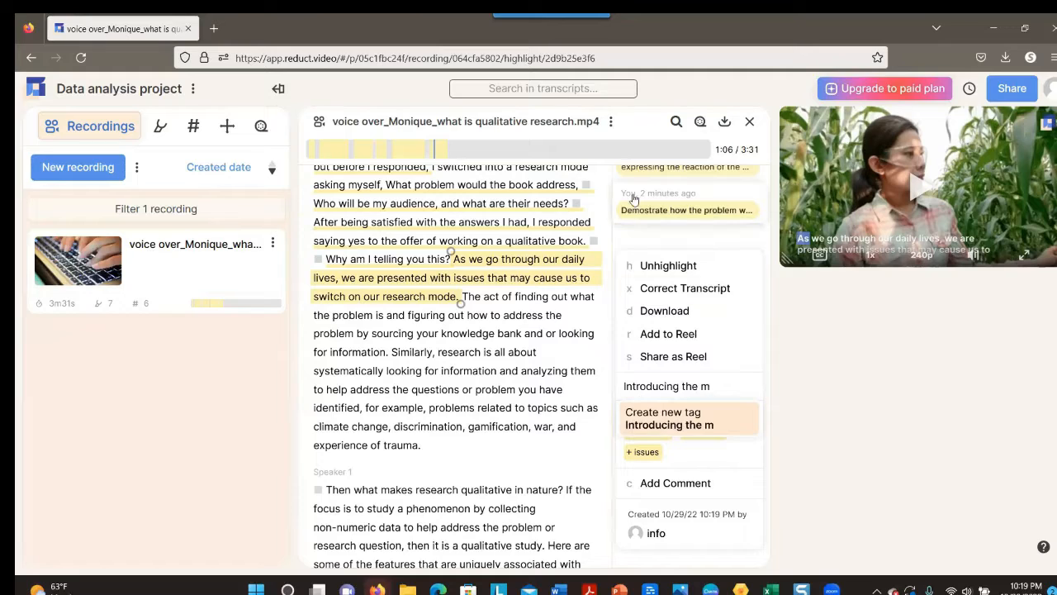
pyautogui.press('Escape')
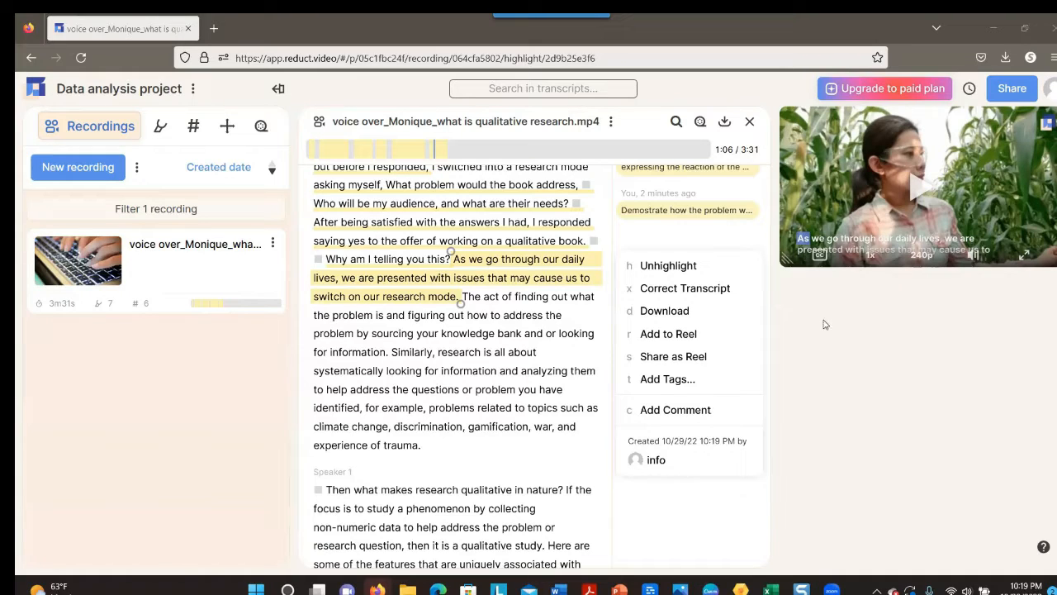
pyautogui.click(705, 388)
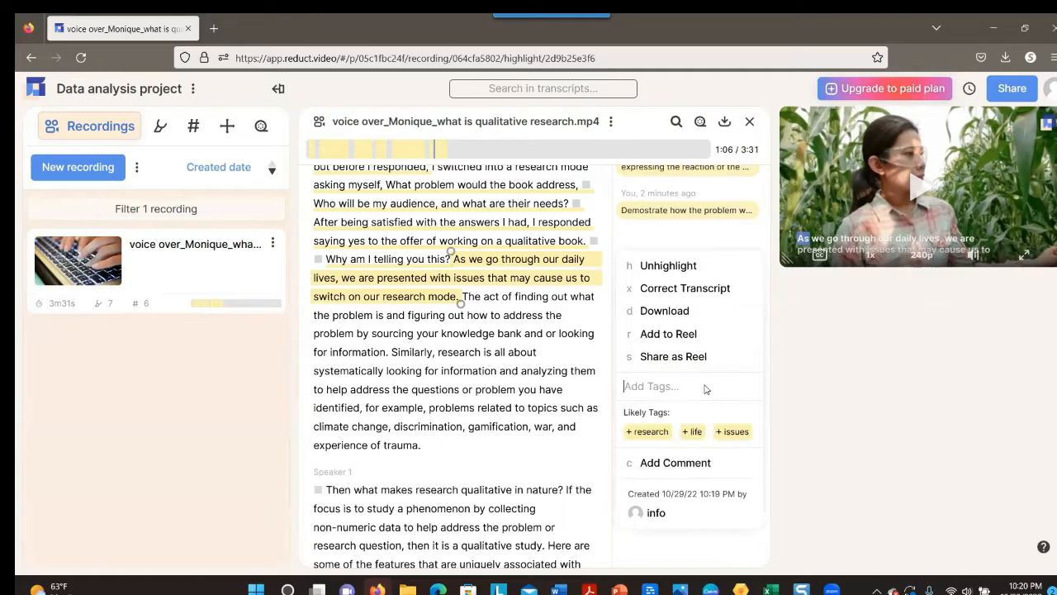
pyautogui.write('in')
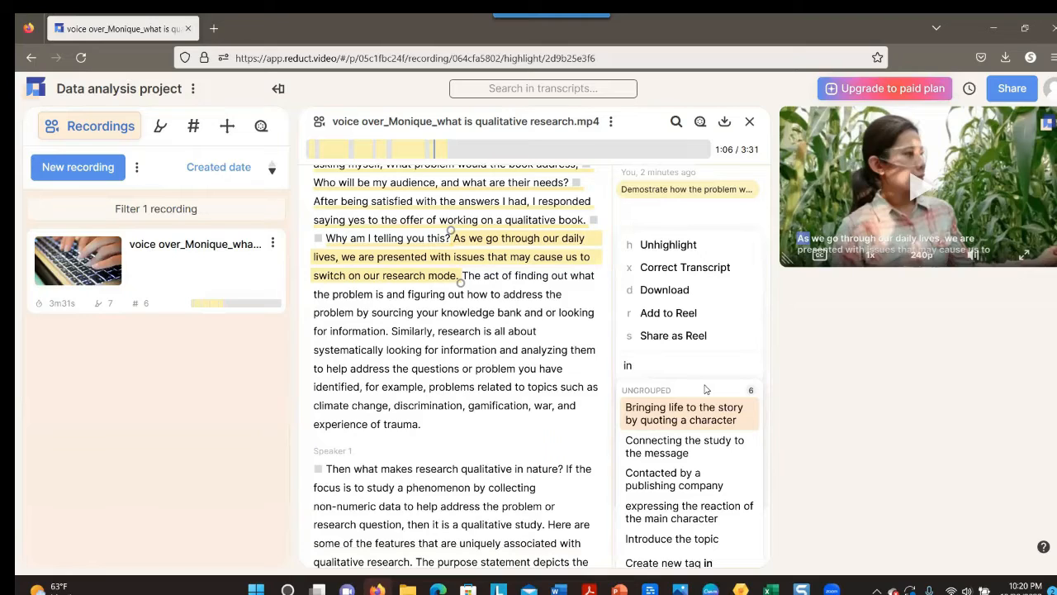
pyautogui.write('j')
pyautogui.press('BackSpace')
pyautogui.press('BackSpace')
pyautogui.press('BackSpace')
pyautogui.write('Int')
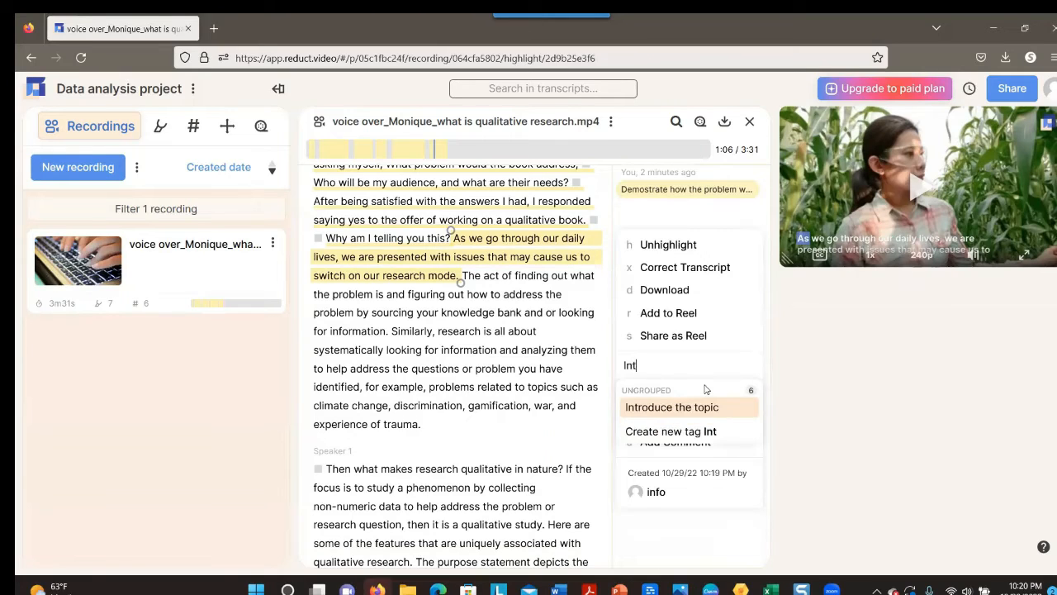
pyautogui.write('roducing the')
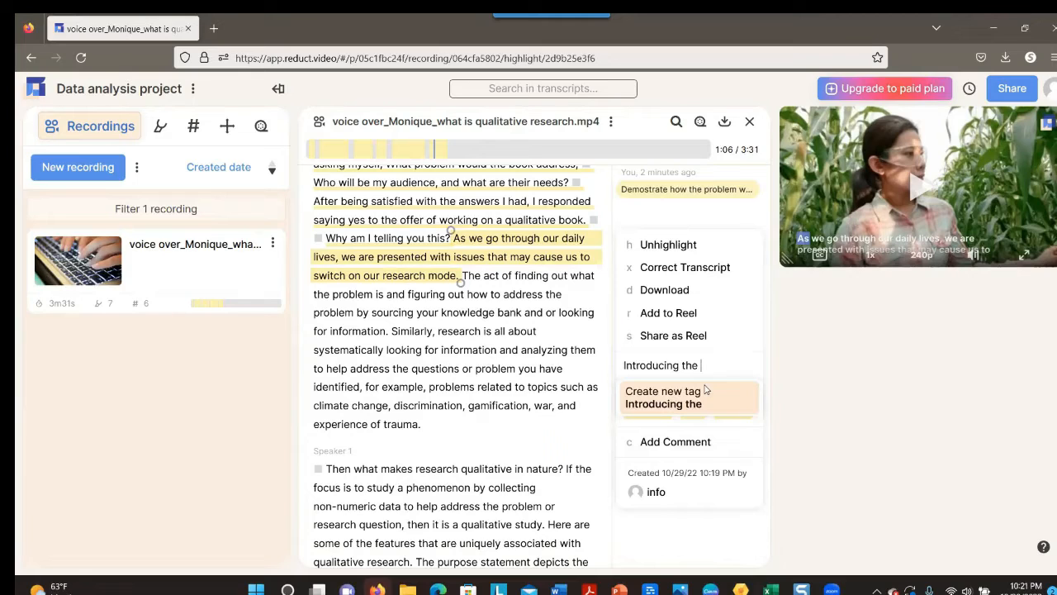
pyautogui.write('message')
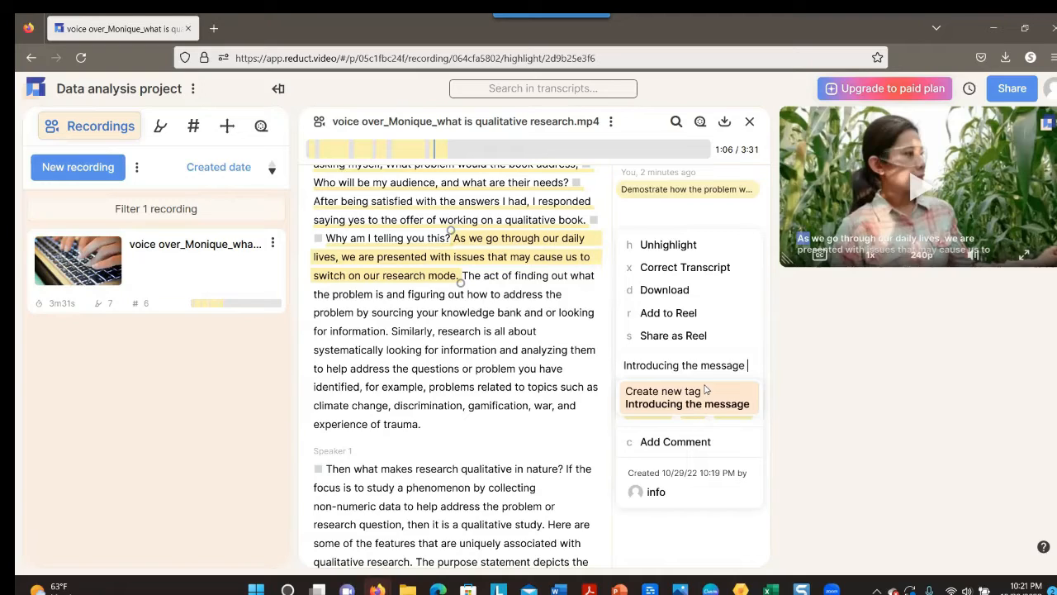
pyautogui.write('by maki')
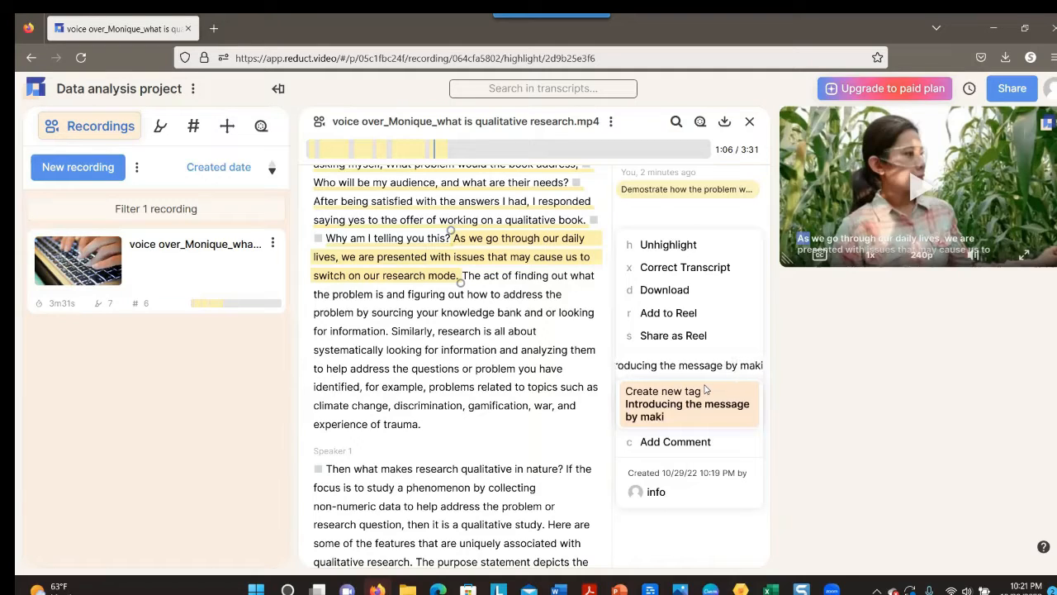
pyautogui.write('ng')
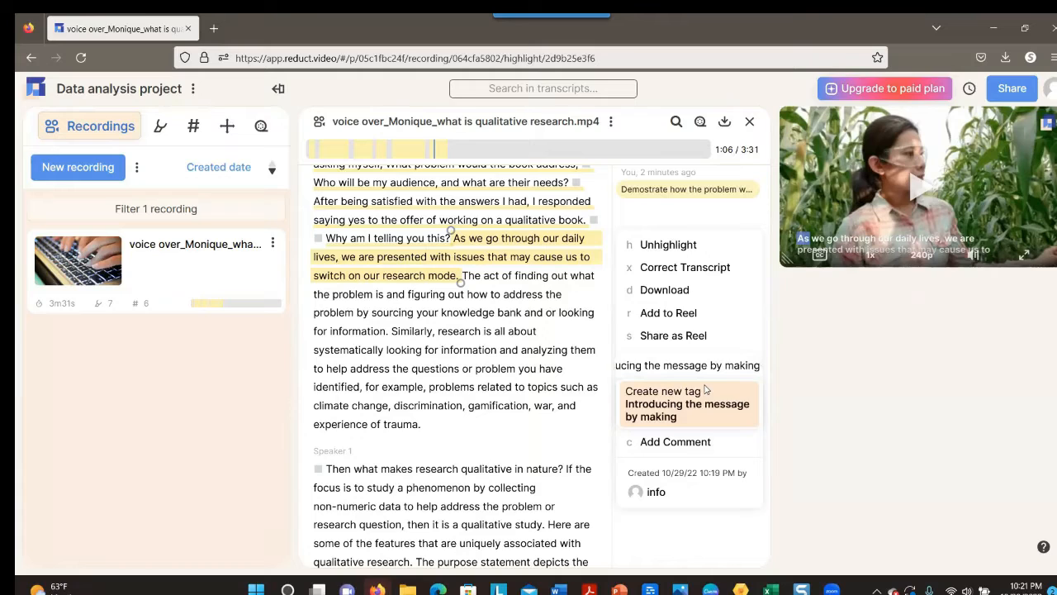
pyautogui.press('BackSpace')
pyautogui.press('BackSpace')
pyautogui.press('BackSpace')
pyautogui.press('BackSpace')
pyautogui.press('BackSpace')
pyautogui.press('BackSpace')
pyautogui.press('BackSpace')
pyautogui.press('BackSpace')
pyautogui.press('BackSpace')
pyautogui.press('BackSpace')
pyautogui.press('BackSpace')
pyautogui.press('BackSpace')
pyautogui.press('BackSpace')
pyautogui.press('BackSpace')
pyautogui.press('BackSpace')
pyautogui.press('BackSpace')
pyautogui.press('BackSpace')
pyautogui.press('BackSpace')
pyautogui.press('BackSpace')
pyautogui.press('BackSpace')
pyautogui.press('BackSpace')
# - Create the new tag "Making a general statement" for the highlighted passage about daily lives and research mode
pyautogui.write('Making a general state')
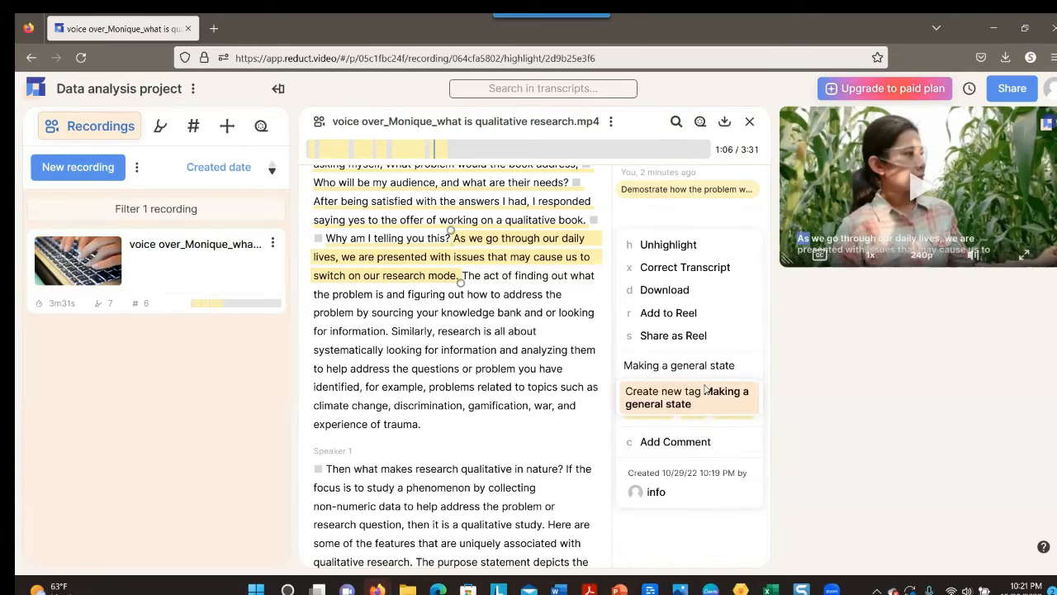
pyautogui.write('ment')
pyautogui.click(704, 388)
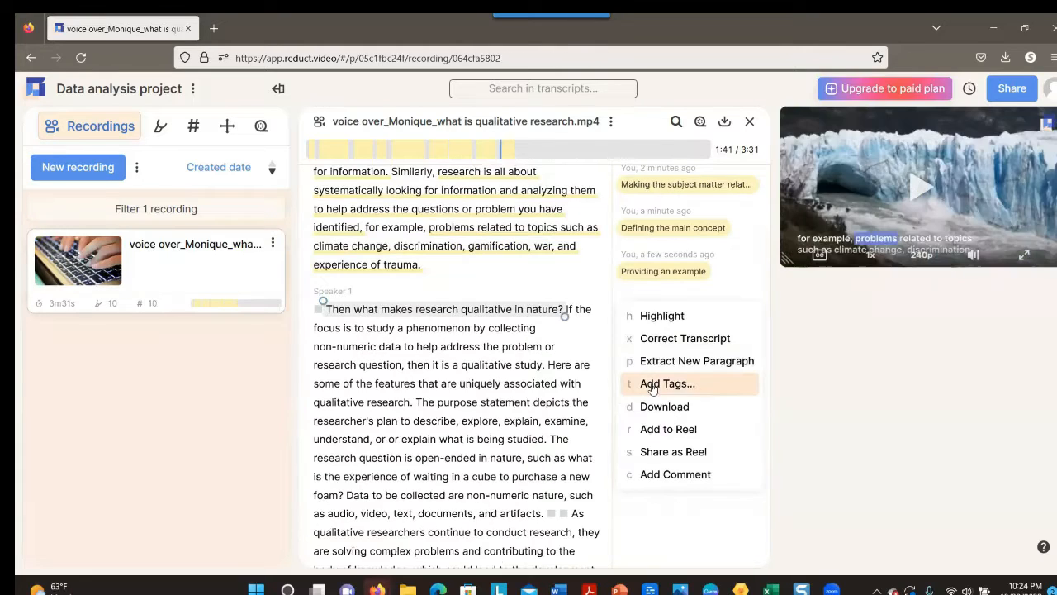
# - Tag the sentence "Then what makes research qualitative in nature?" with a new tag named "State a question to catch attention"
pyautogui.write('h')
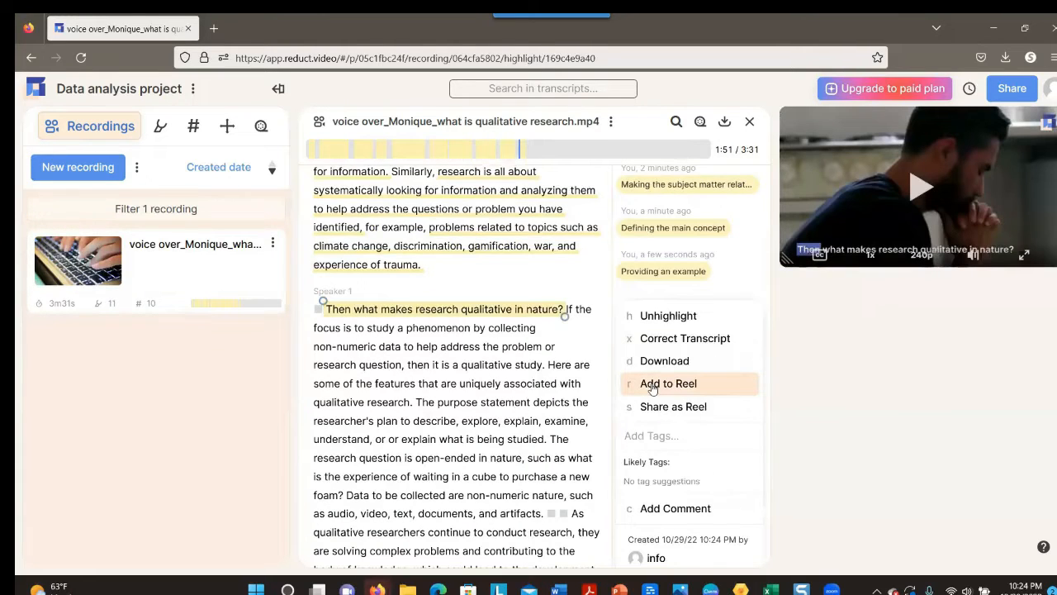
pyautogui.write('State a')
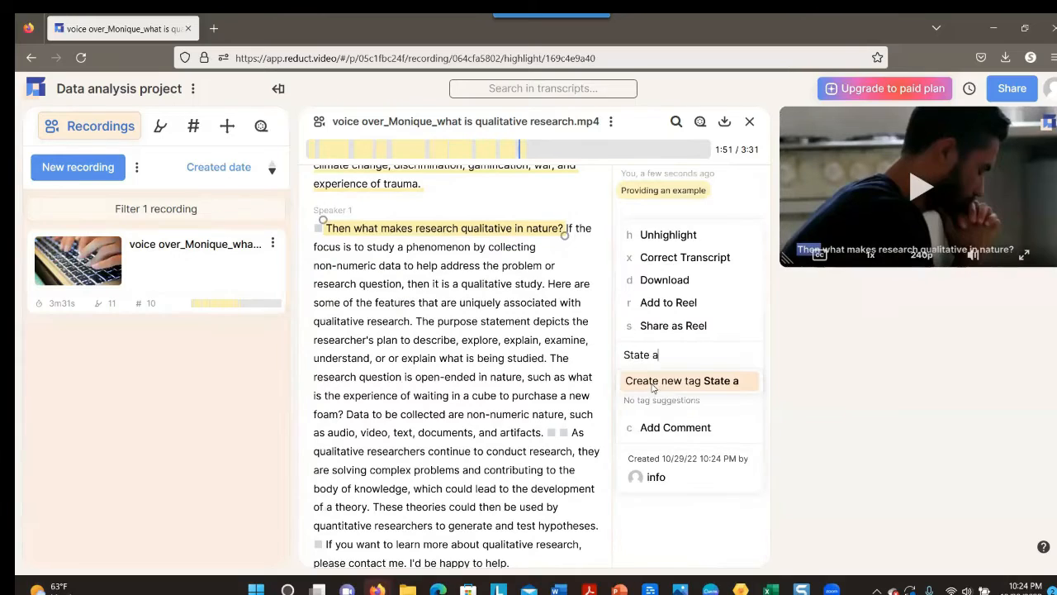
pyautogui.write(' question to')
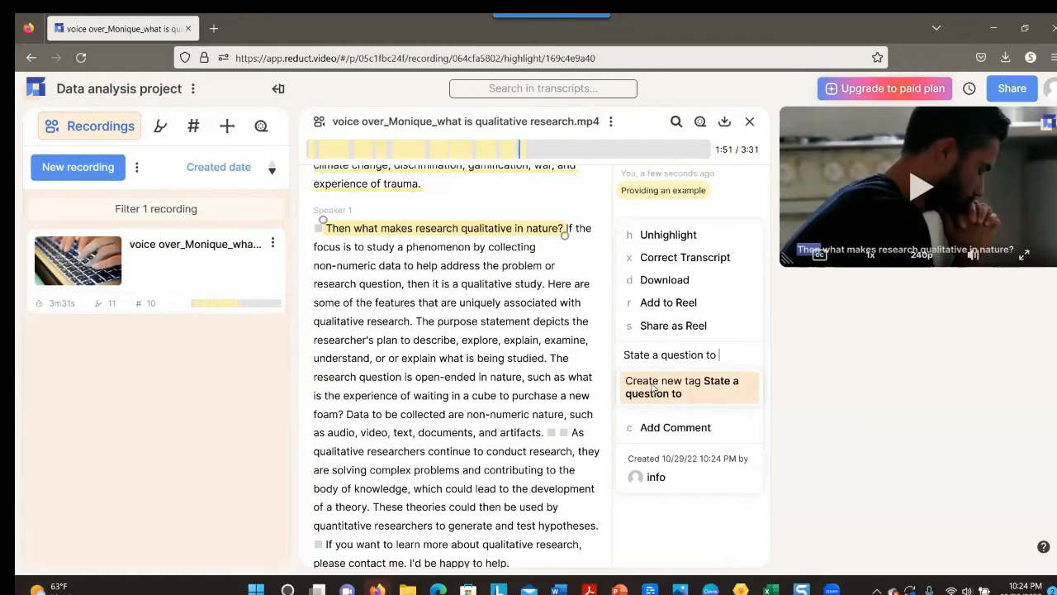
pyautogui.write('catch you')
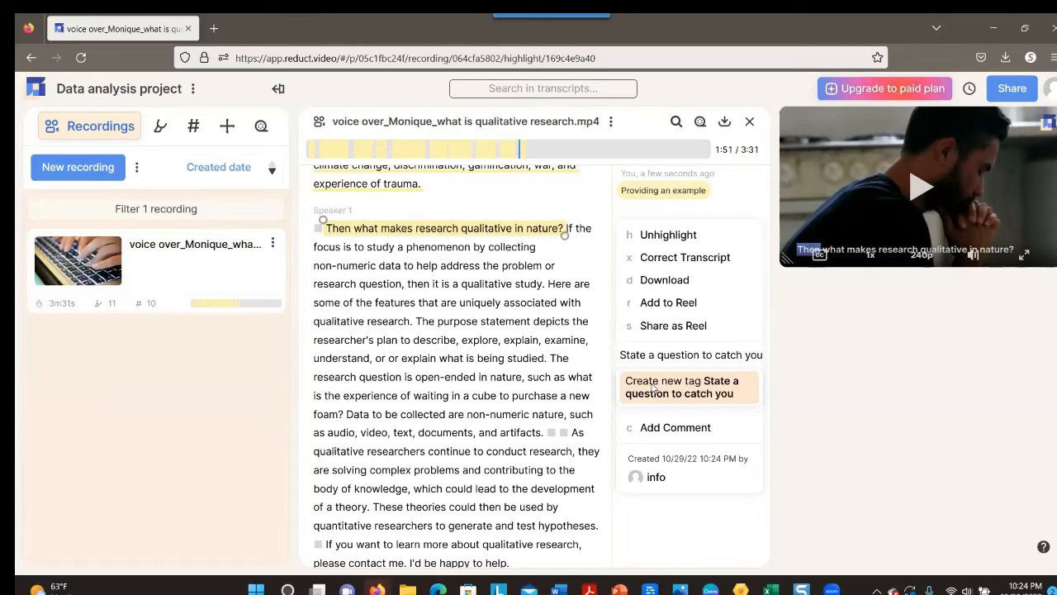
pyautogui.press('BackSpace')
pyautogui.press('BackSpace')
pyautogui.press('BackSpace')
pyautogui.write('atten')
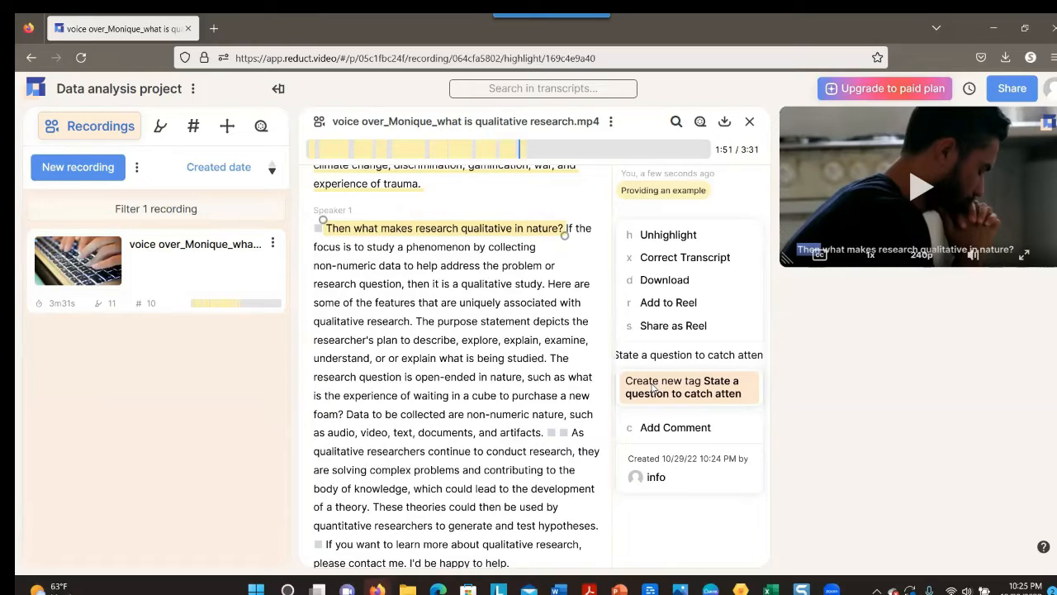
pyautogui.write('ion')
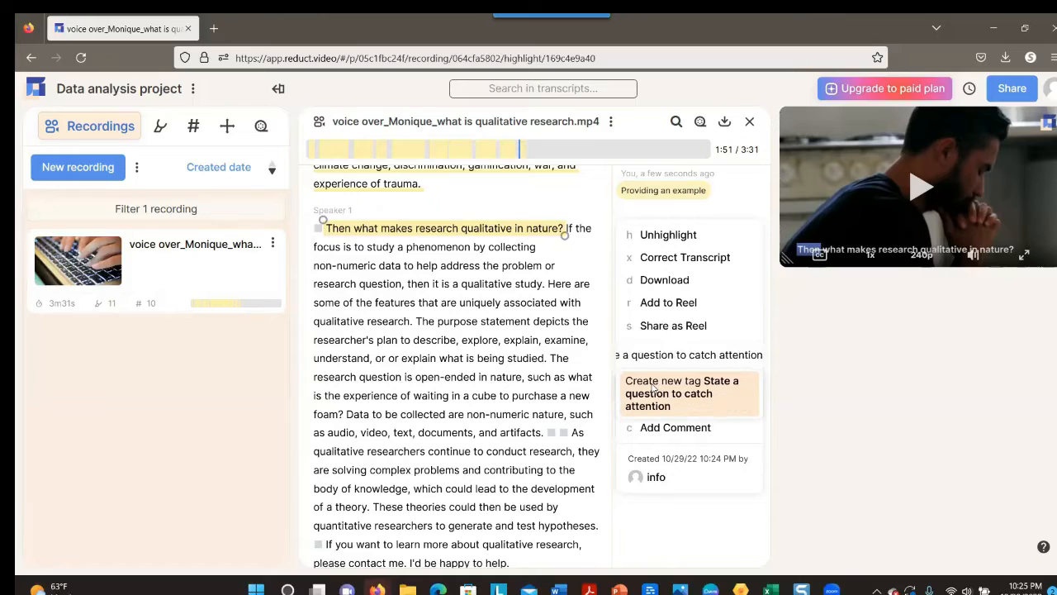
pyautogui.press('Return')
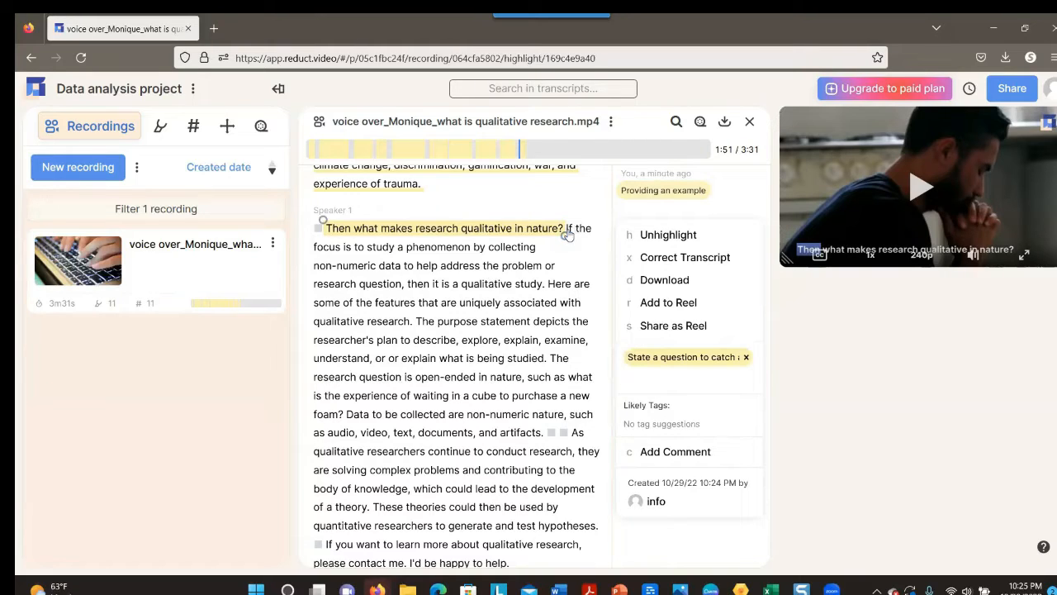
# - Tag the passage from "focus is to study a phenomenon" through "qualitative study." with a new tag named "Address the question asked"
pyautogui.click(444, 285)
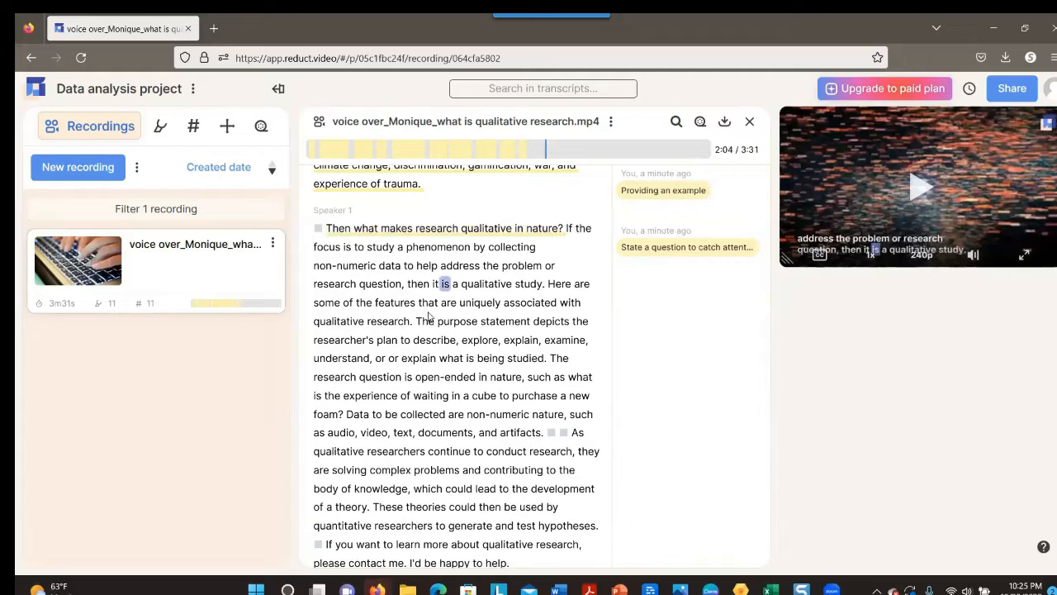
pyautogui.moveTo(315, 256); pyautogui.dragTo(545, 289)
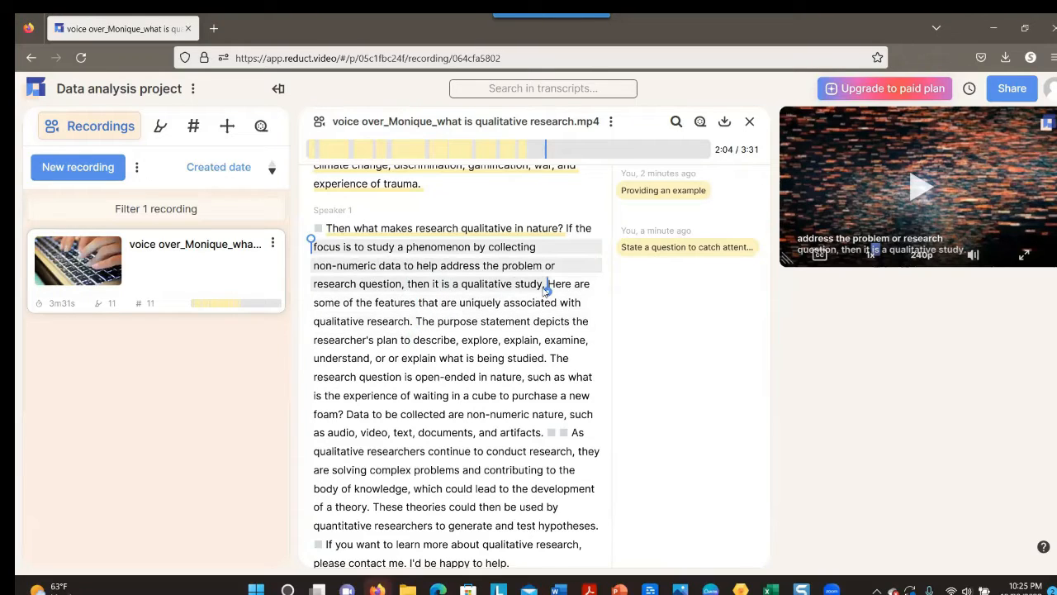
pyautogui.moveTo(546, 289); pyautogui.dragTo(546, 289)
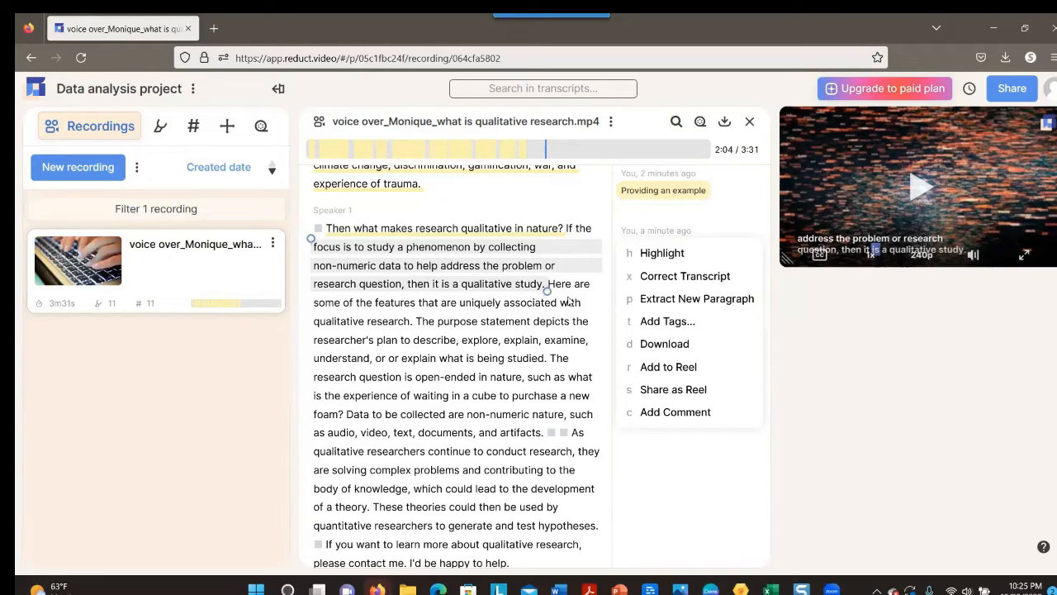
pyautogui.click(646, 330)
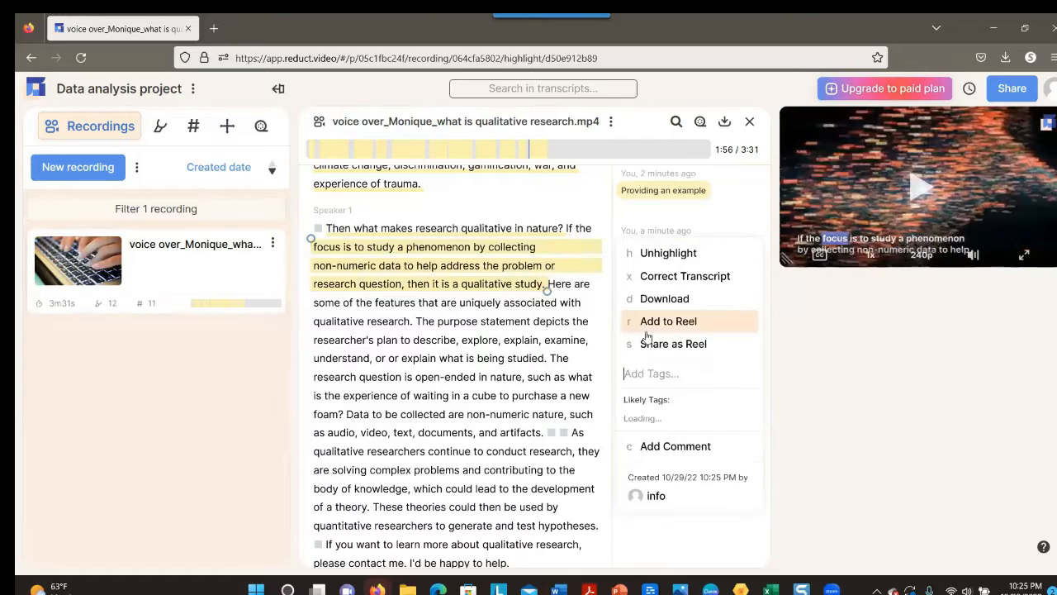
pyautogui.write('Address ')
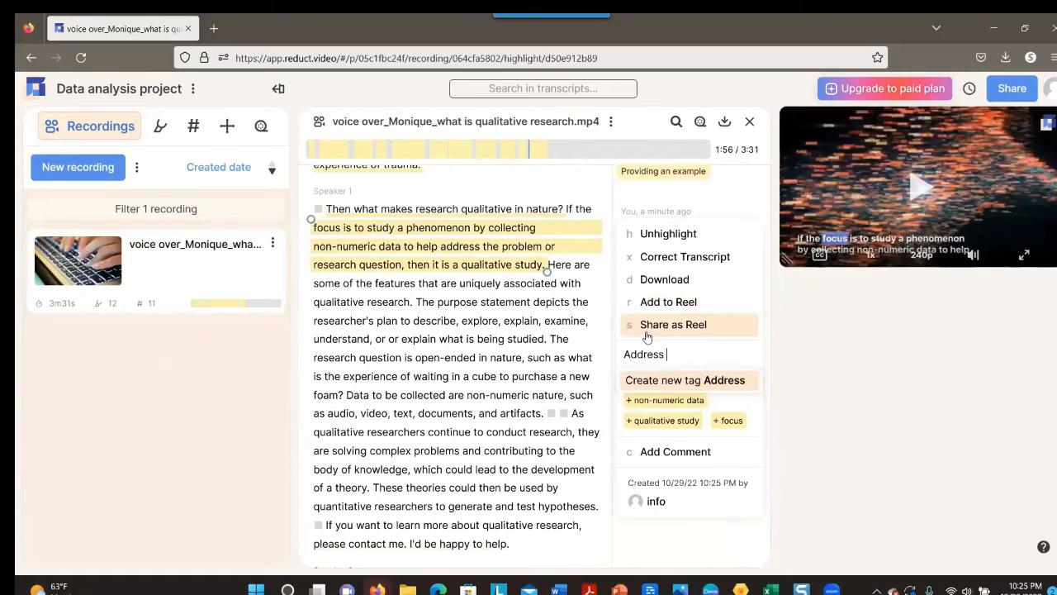
pyautogui.write('the question')
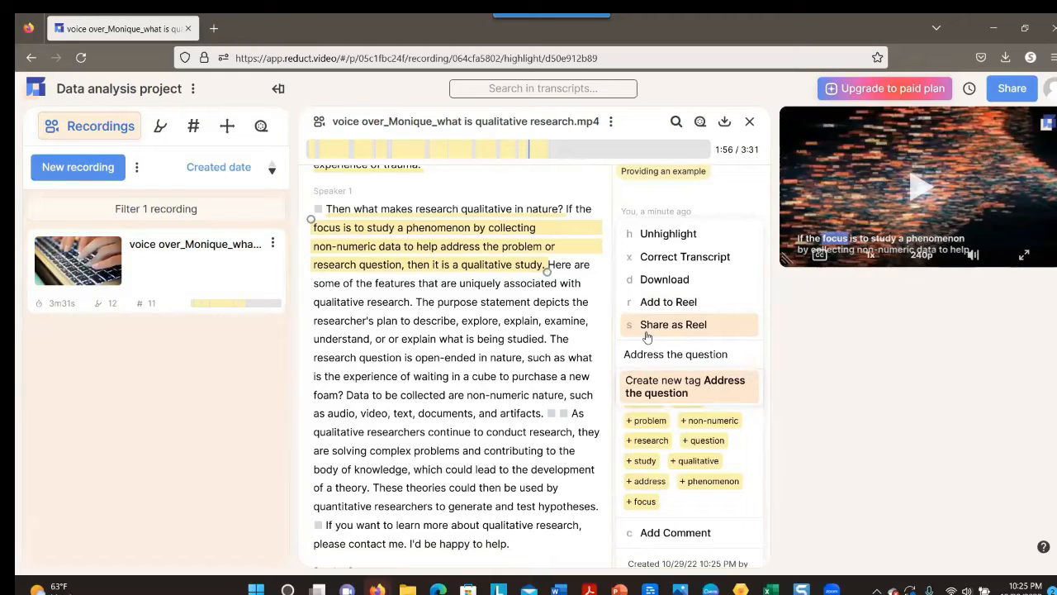
pyautogui.write(' asked')
pyautogui.press('Return')
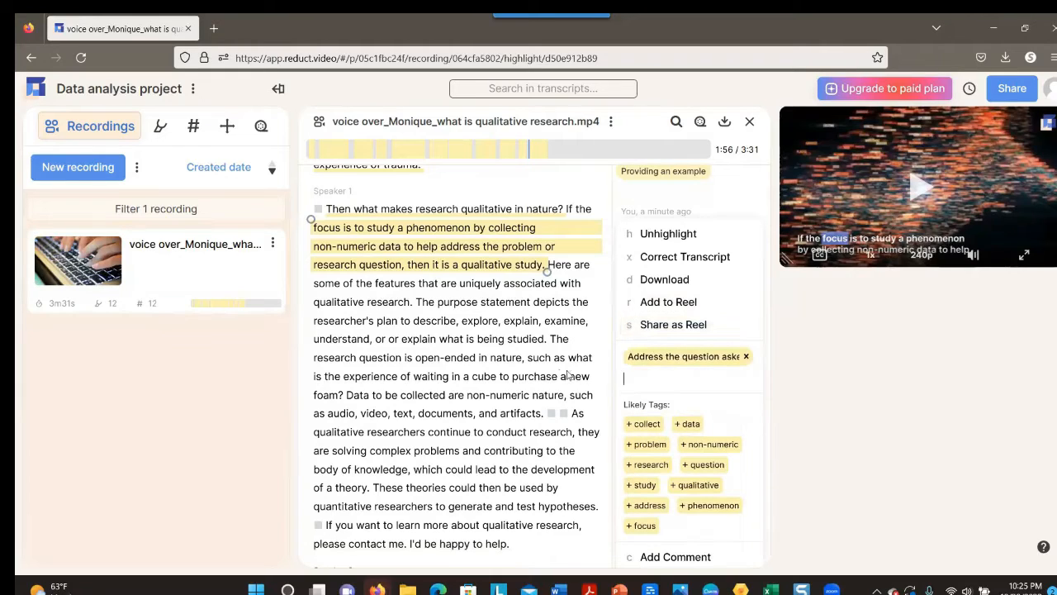
# - Select the transcript passage from "Here are some of the features" through "qualitative research."
pyautogui.moveTo(569, 263); pyautogui.dragTo(421, 316)
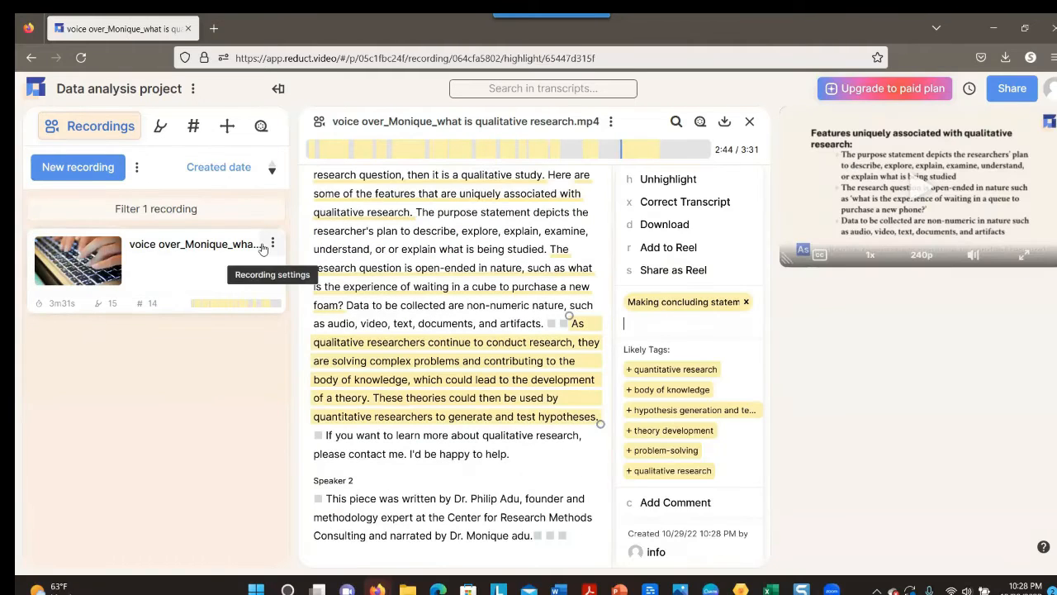
# - Rename the Ungrouped tag group as "Telling a story"
pyautogui.click(194, 129)
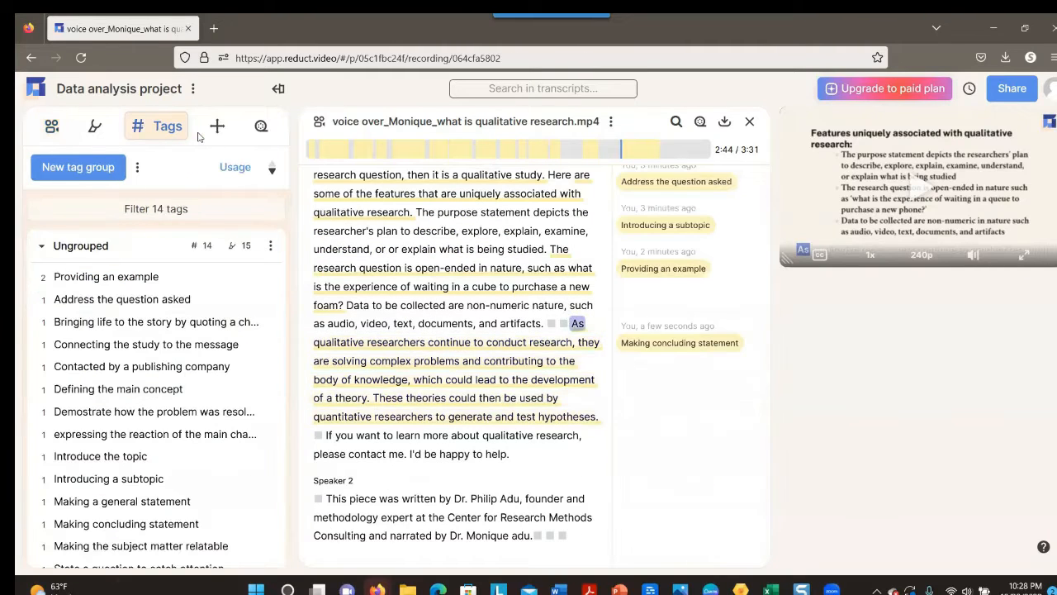
pyautogui.click(271, 249)
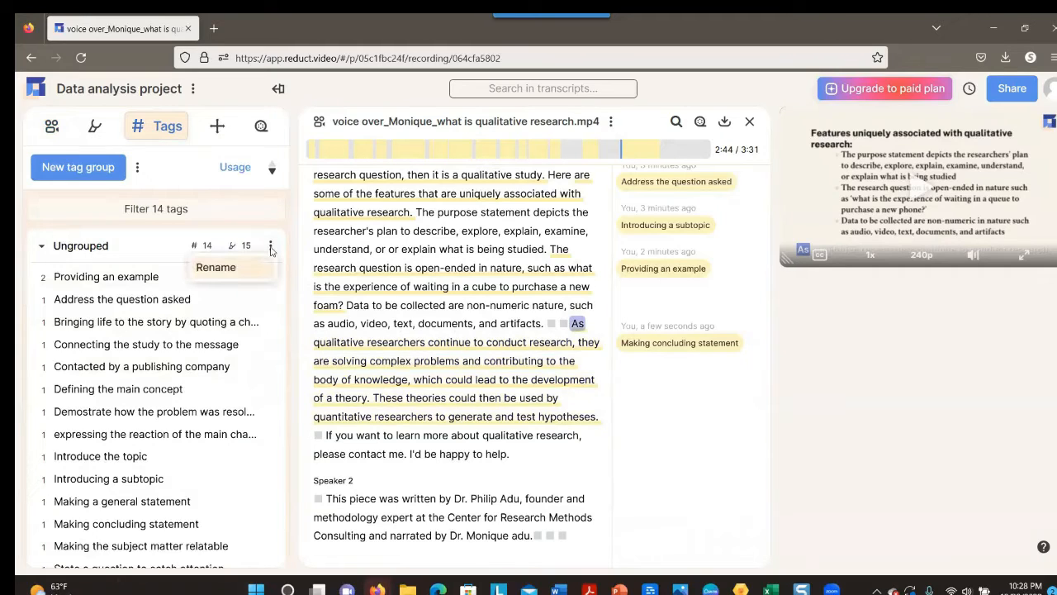
pyautogui.moveTo(289, 365); pyautogui.dragTo(289, 358)
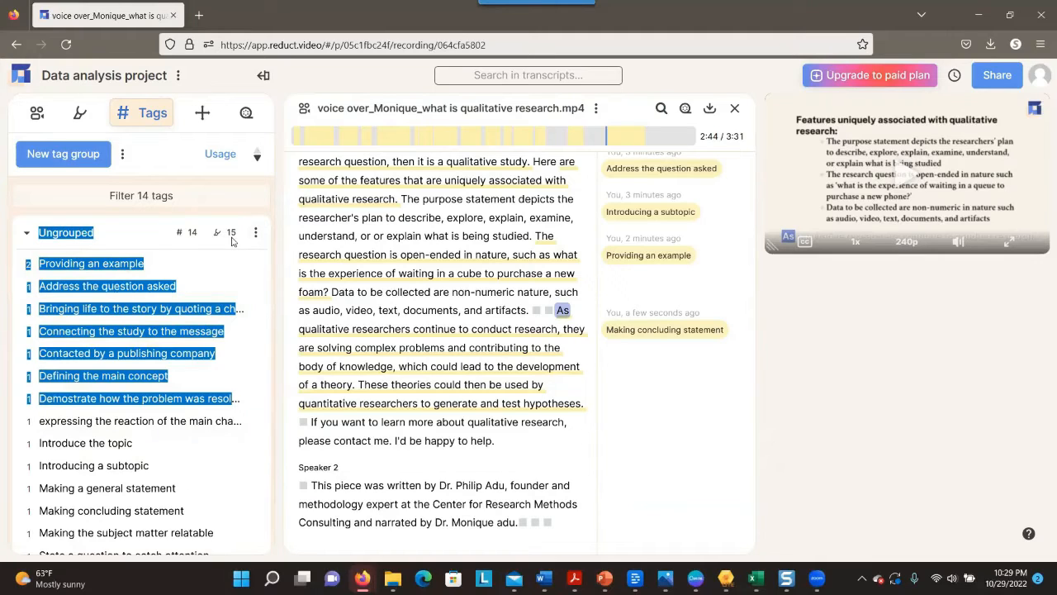
# - View the highlights filed under the tags "Address the question asked" and "Introduce the topic"
pyautogui.click(132, 266)
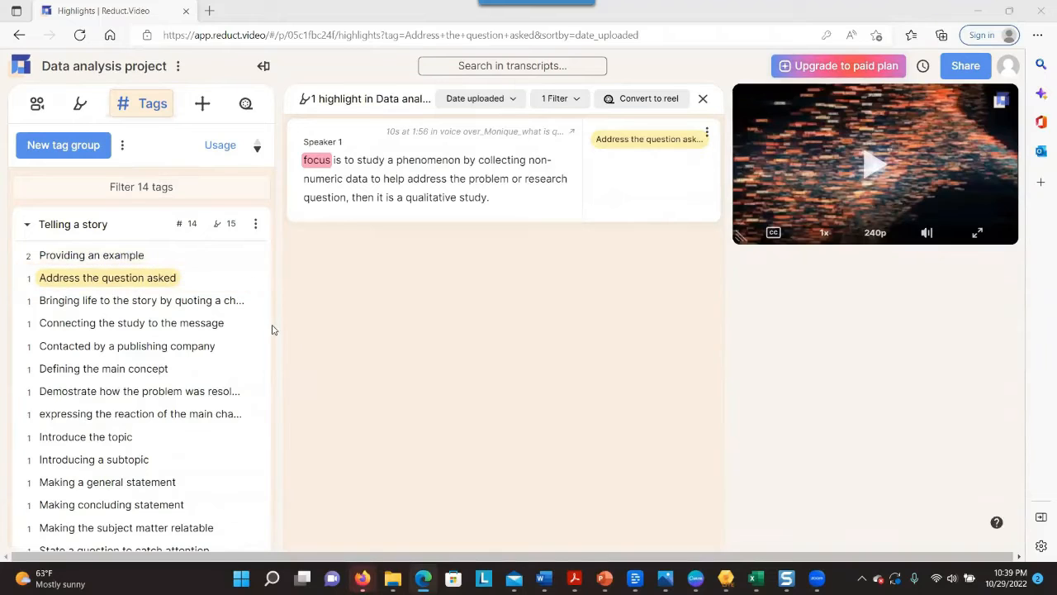
pyautogui.click(98, 299)
pyautogui.scroll(-2, 98, 300)
pyautogui.click(91, 338)
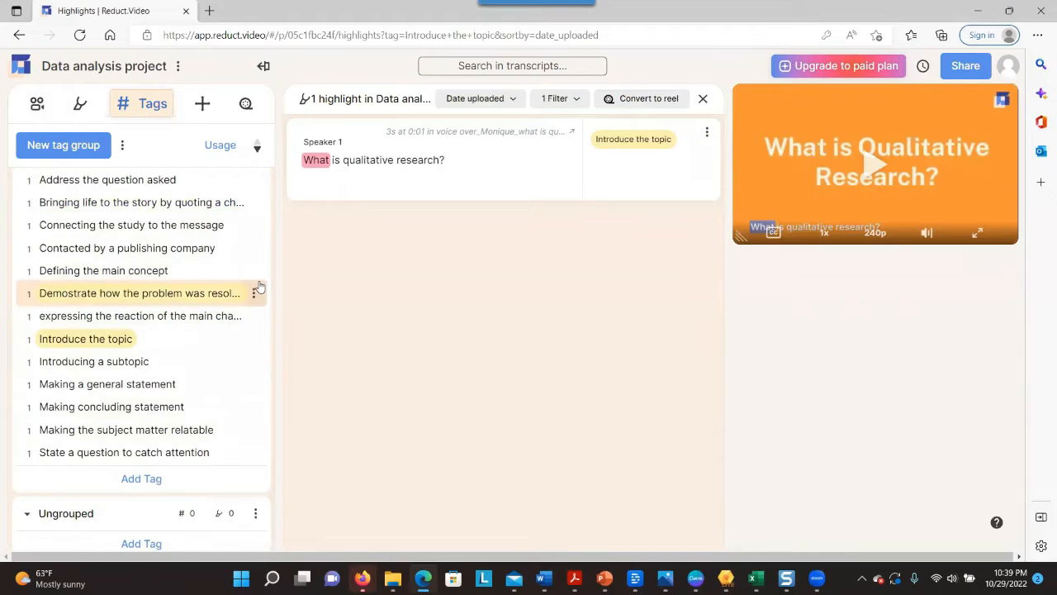
pyautogui.scroll(2, 258, 286)
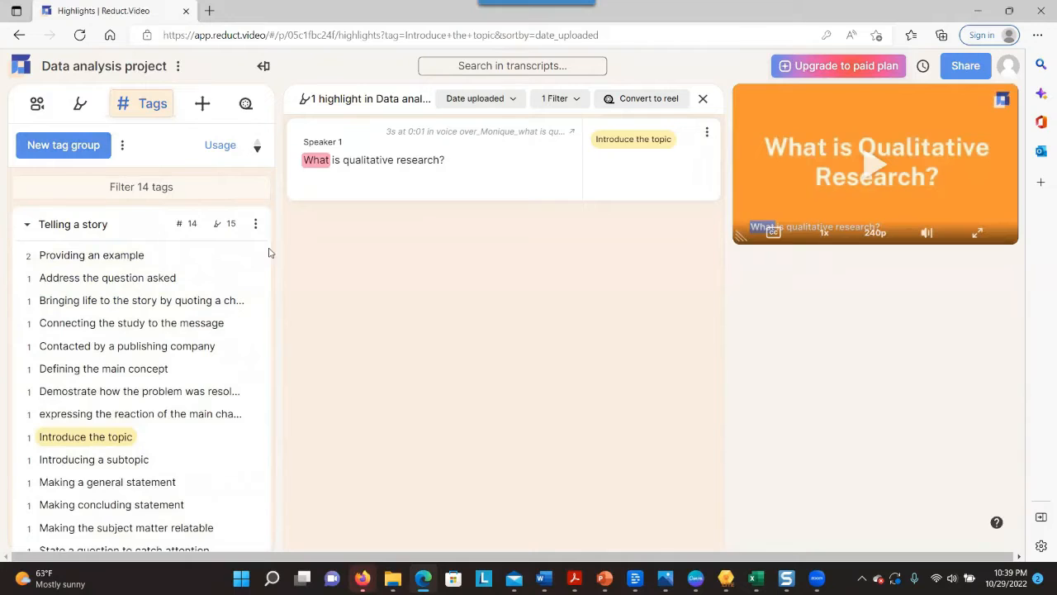
# - Move "Introduce the topic", "Introducing a subtopic", "Making a general statement" and "Making concluding statement" from the "Telling a story" group to Ungrouped
pyautogui.scroll(-2, 268, 252)
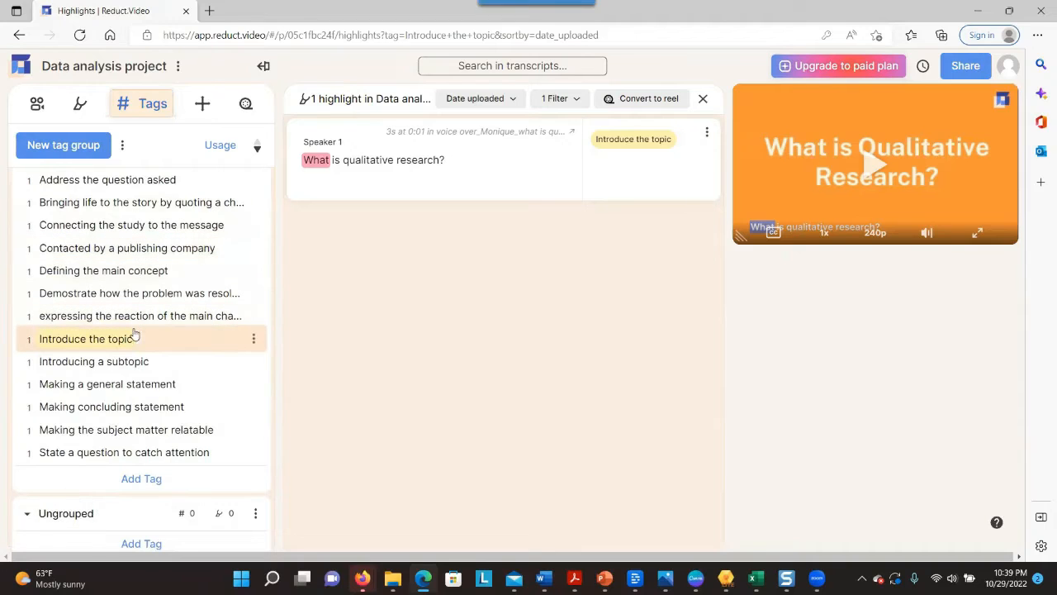
pyautogui.moveTo(146, 344); pyautogui.dragTo(98, 545)
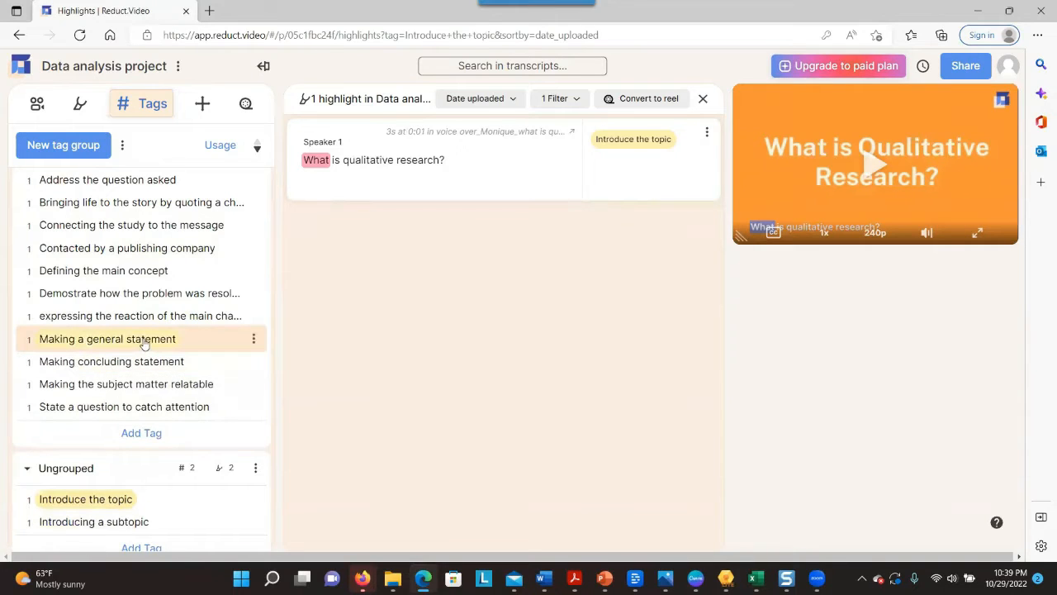
pyautogui.moveTo(144, 349); pyautogui.dragTo(99, 527)
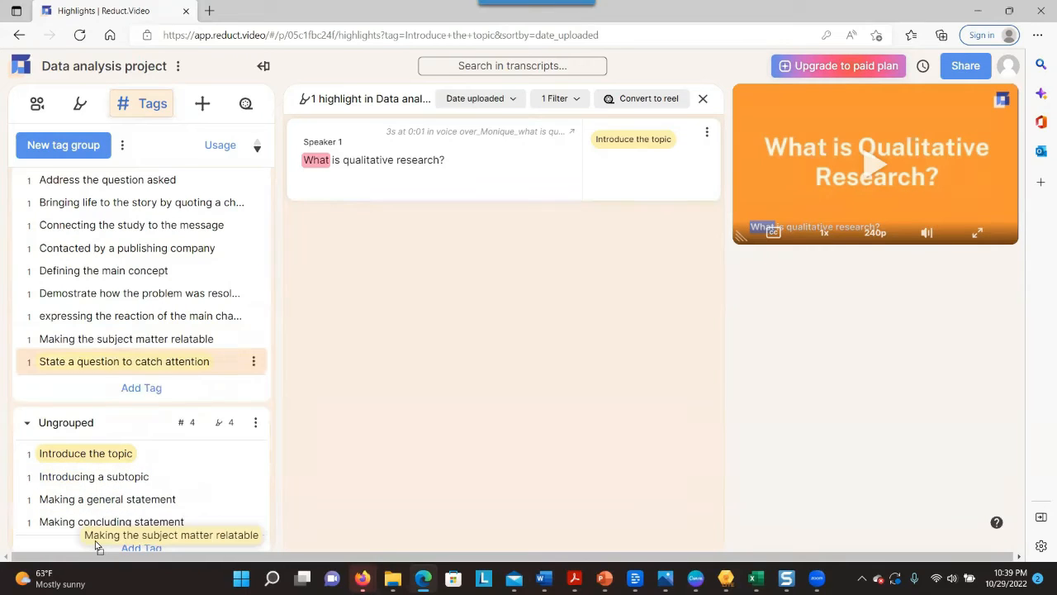
# - Move "Making the subject matter relatable", "State a question to catch attention" and "Address the question asked" from "Telling a story" to Ungrouped
pyautogui.moveTo(96, 545); pyautogui.dragTo(97, 543)
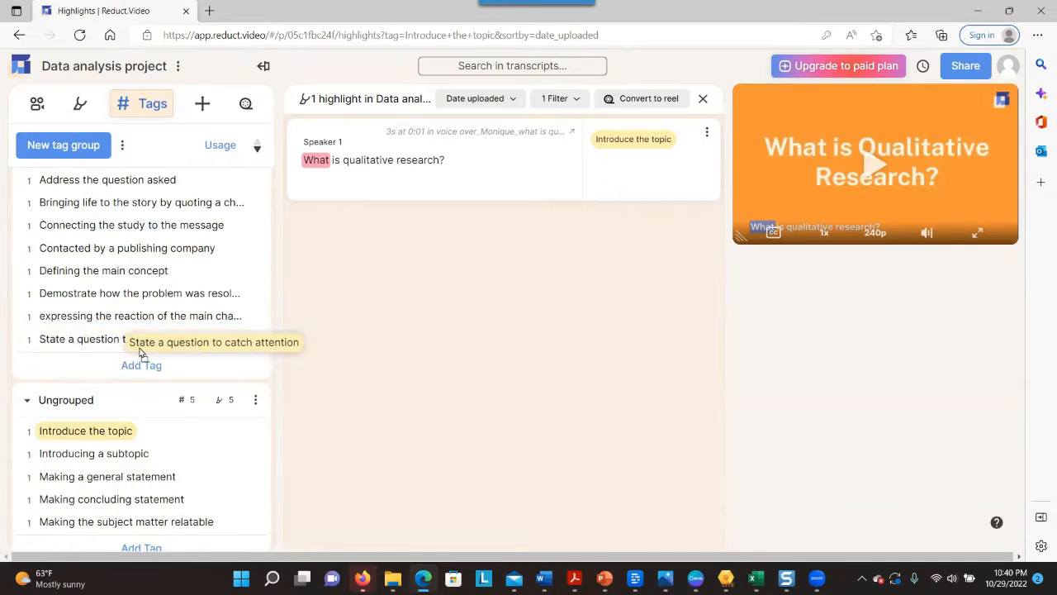
pyautogui.moveTo(141, 354); pyautogui.dragTo(96, 484)
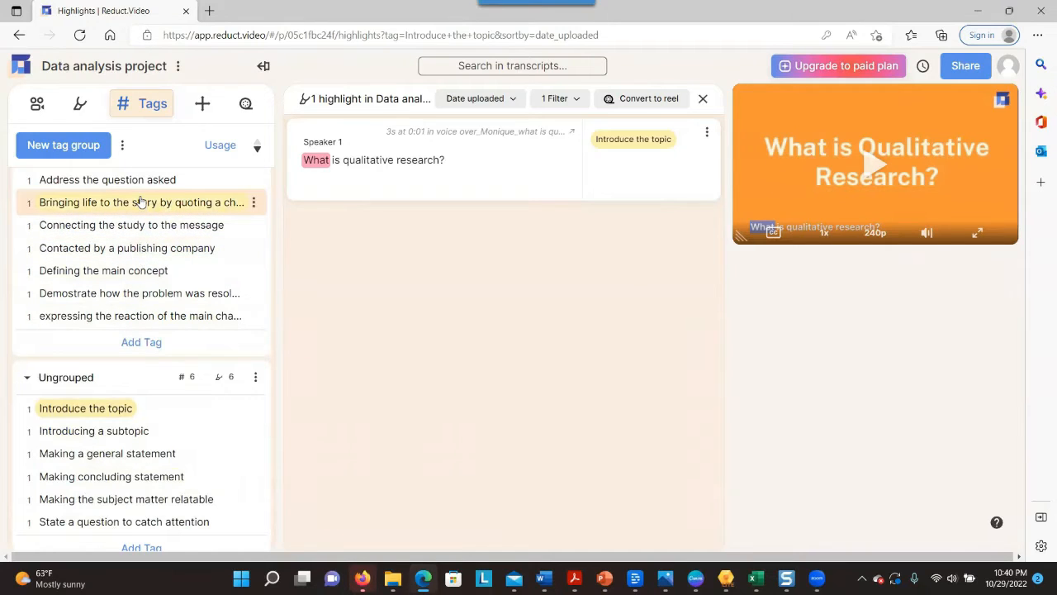
pyautogui.moveTo(124, 184); pyautogui.dragTo(106, 477)
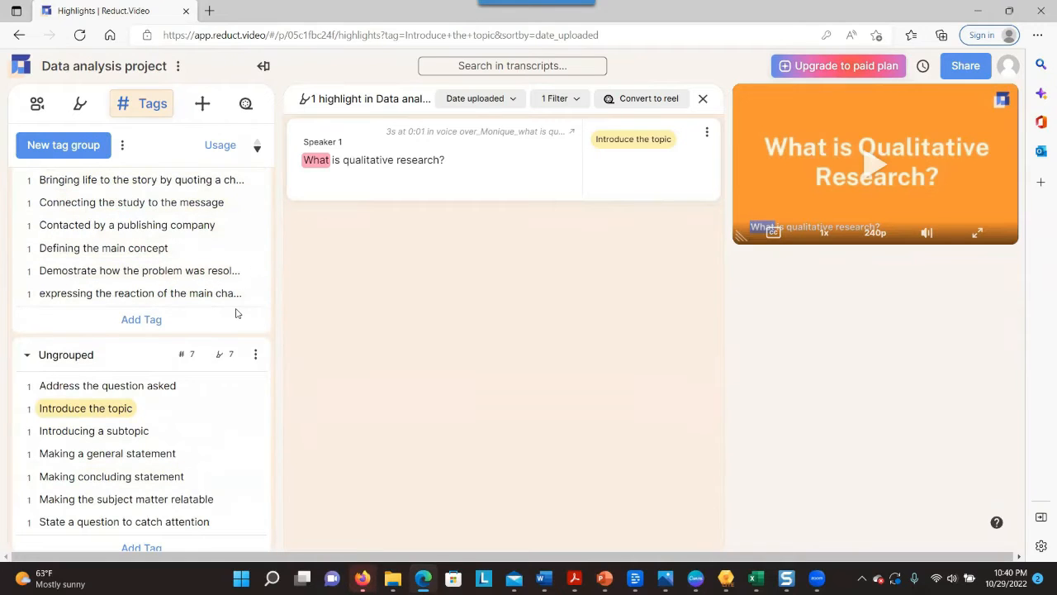
# - Capitalise the first word of the last "Telling a story" tag so its name reads "Expressing the reaction of the main character"
pyautogui.scroll(2, 157, 263)
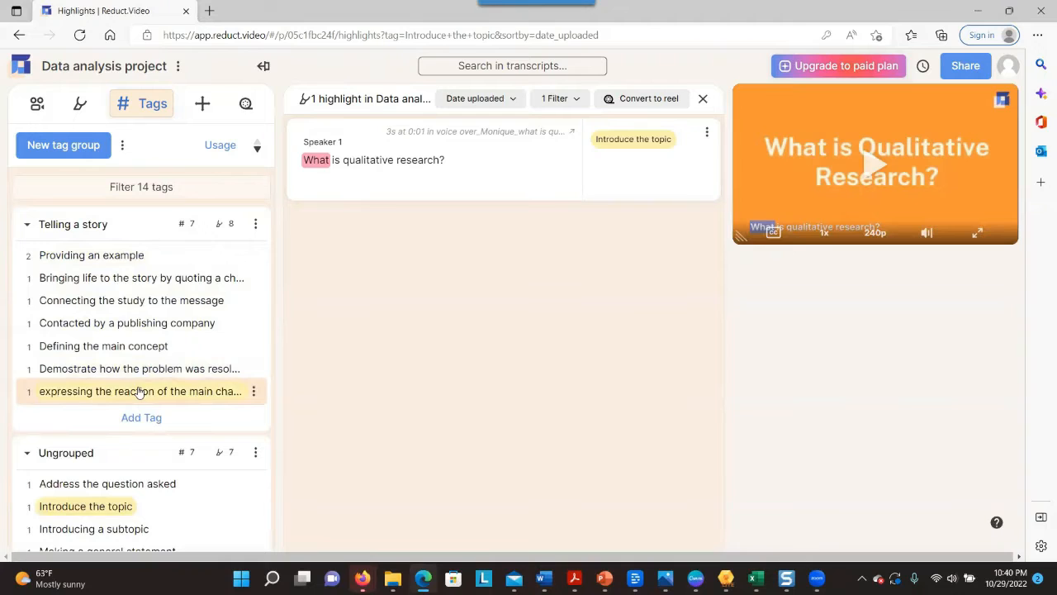
pyautogui.click(253, 393)
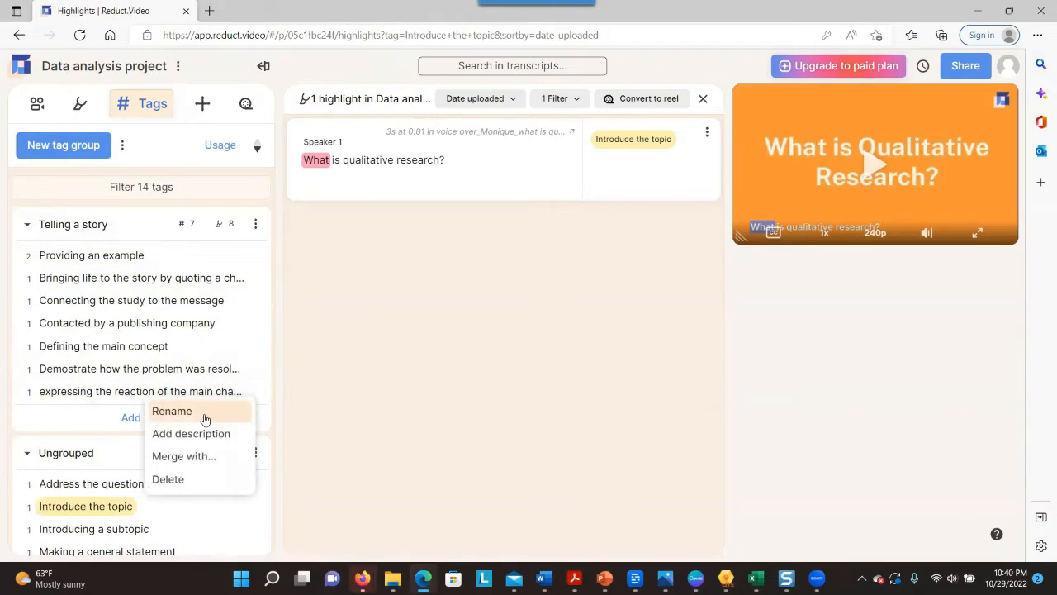
pyautogui.click(205, 417)
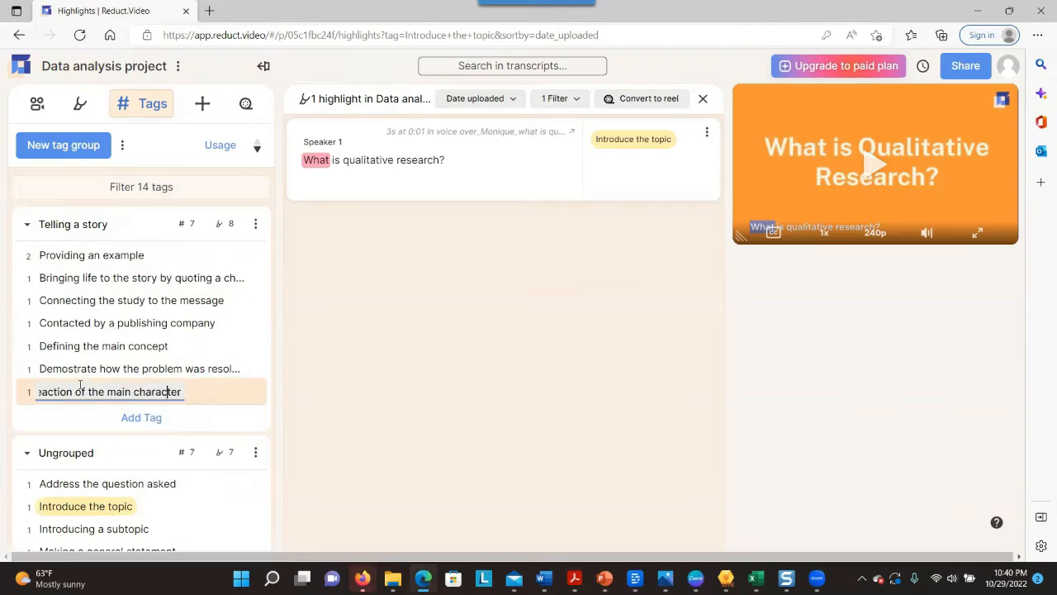
pyautogui.press('Left')
pyautogui.press('Left')
pyautogui.press('Left')
pyautogui.press('Left')
pyautogui.press('Left')
pyautogui.press('Left')
pyautogui.press('Left')
pyautogui.press('Left')
pyautogui.press('Left')
pyautogui.press('Left')
pyautogui.press('Left')
pyautogui.press('Left')
pyautogui.press('Left')
pyautogui.press('Left')
pyautogui.press('Left')
pyautogui.press('Left')
pyautogui.press('Left')
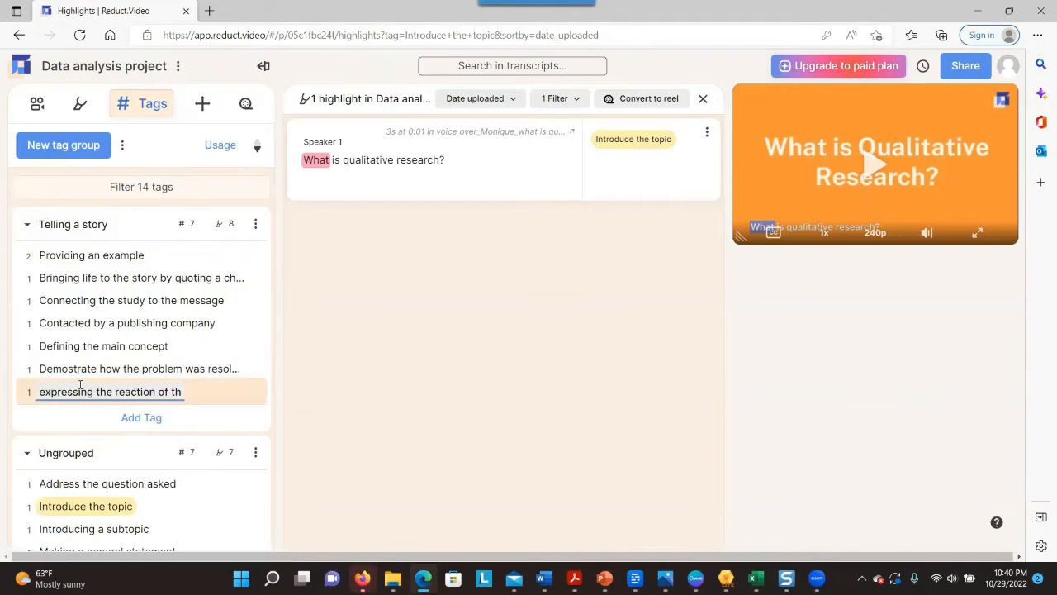
pyautogui.write('e')
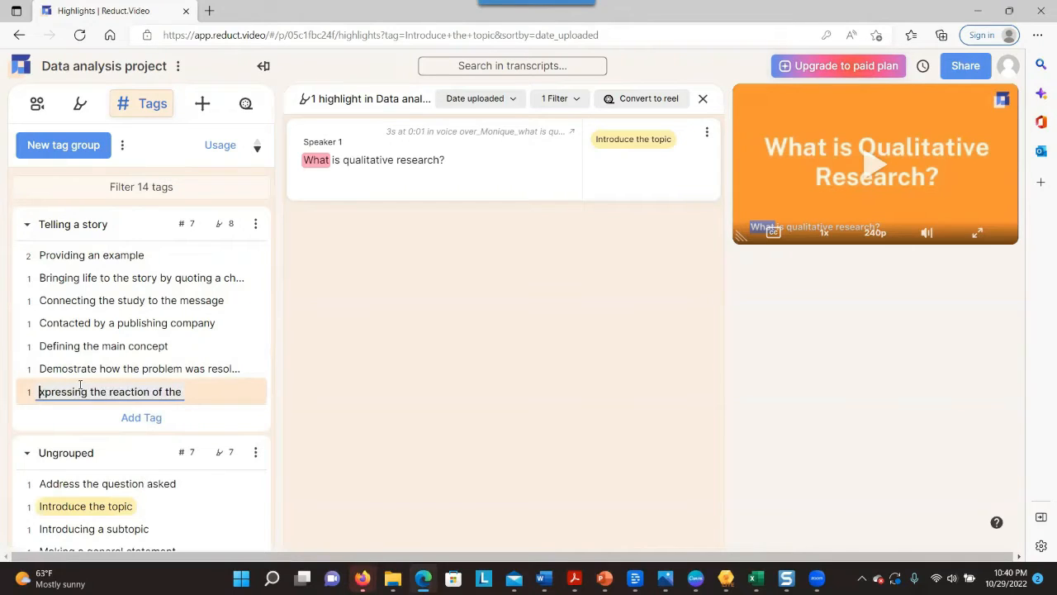
pyautogui.press('Return')
pyautogui.click(124, 347)
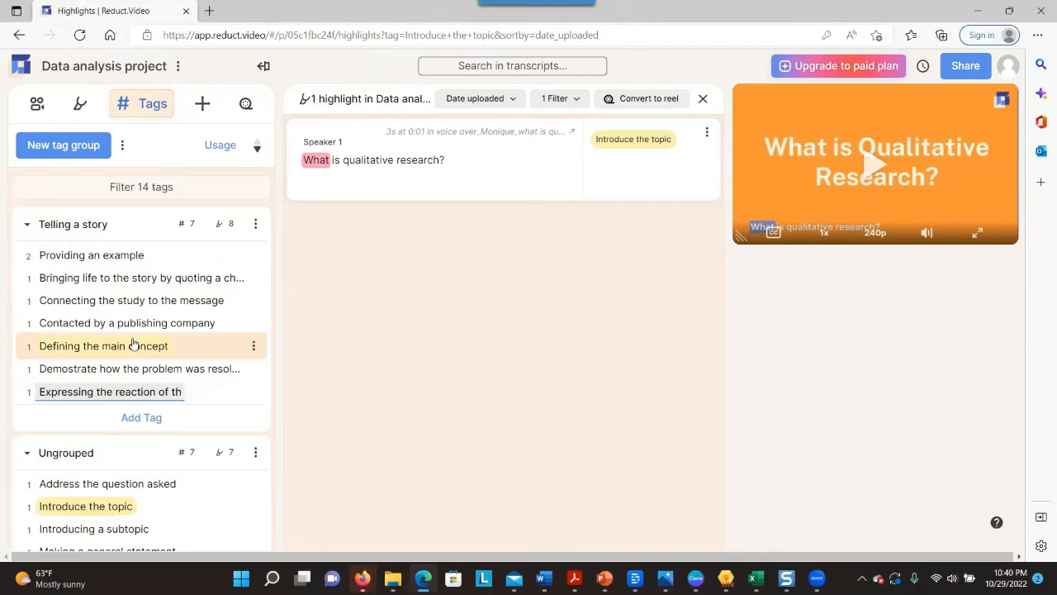
# - Review the highlights of "Providing an example" and "Defining the main concept", and move both tags from "Telling a story" to Ungrouped
pyautogui.click(137, 258)
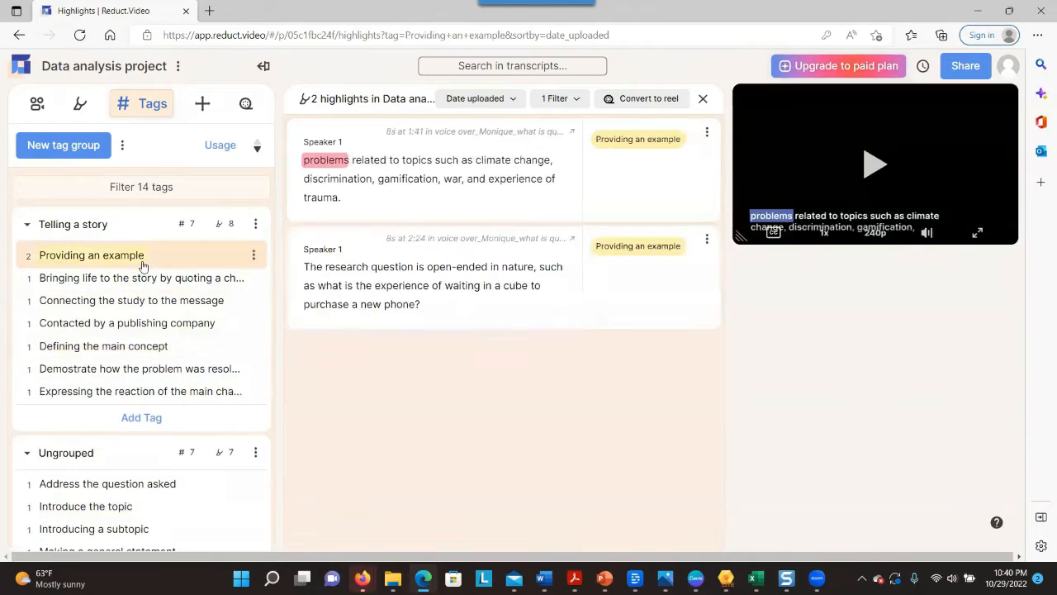
pyautogui.click(134, 344)
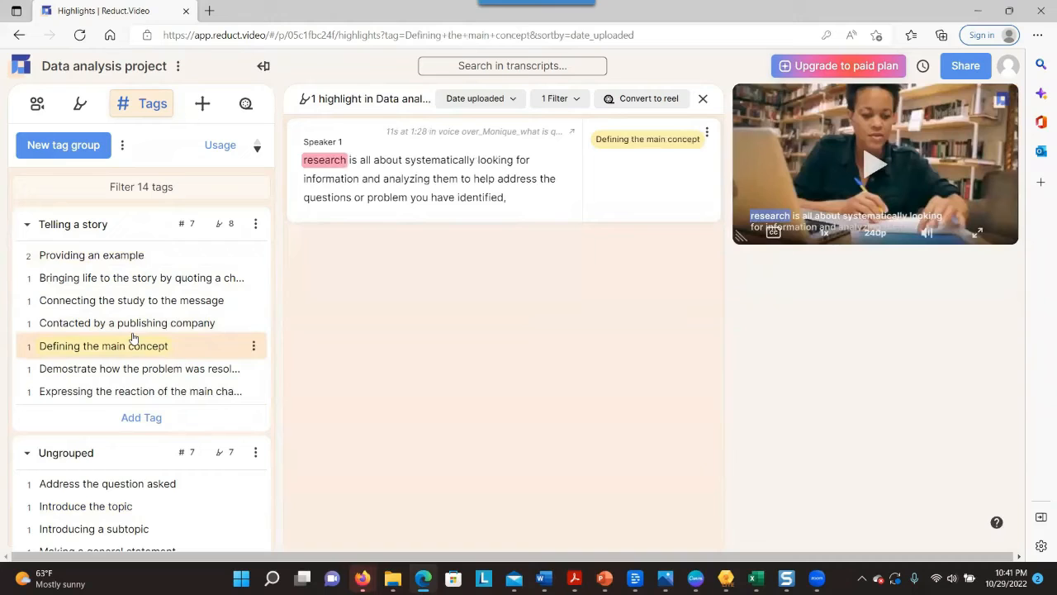
pyautogui.click(115, 261)
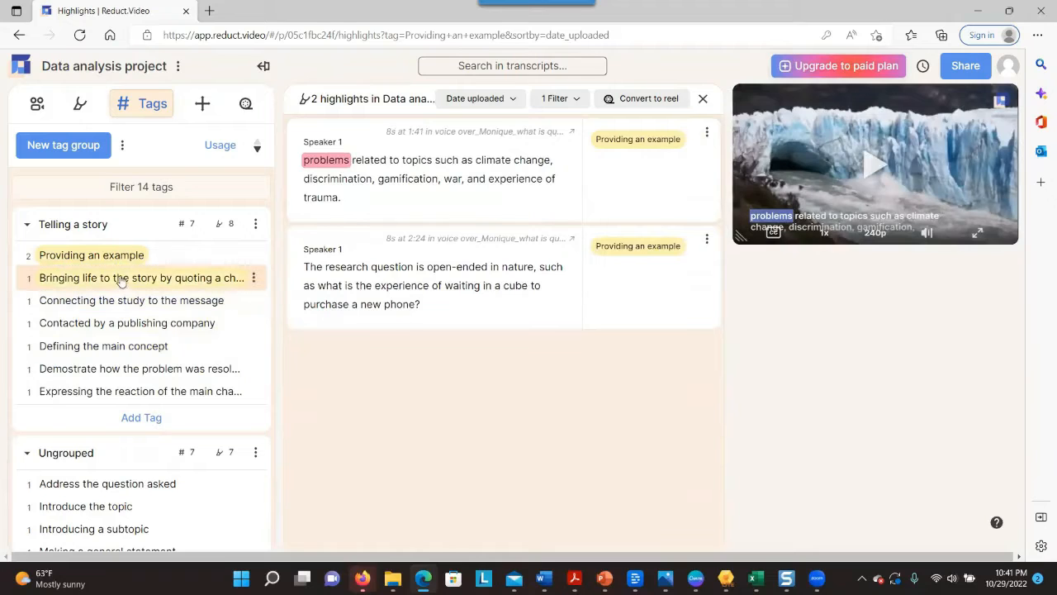
pyautogui.moveTo(120, 264); pyautogui.dragTo(123, 488)
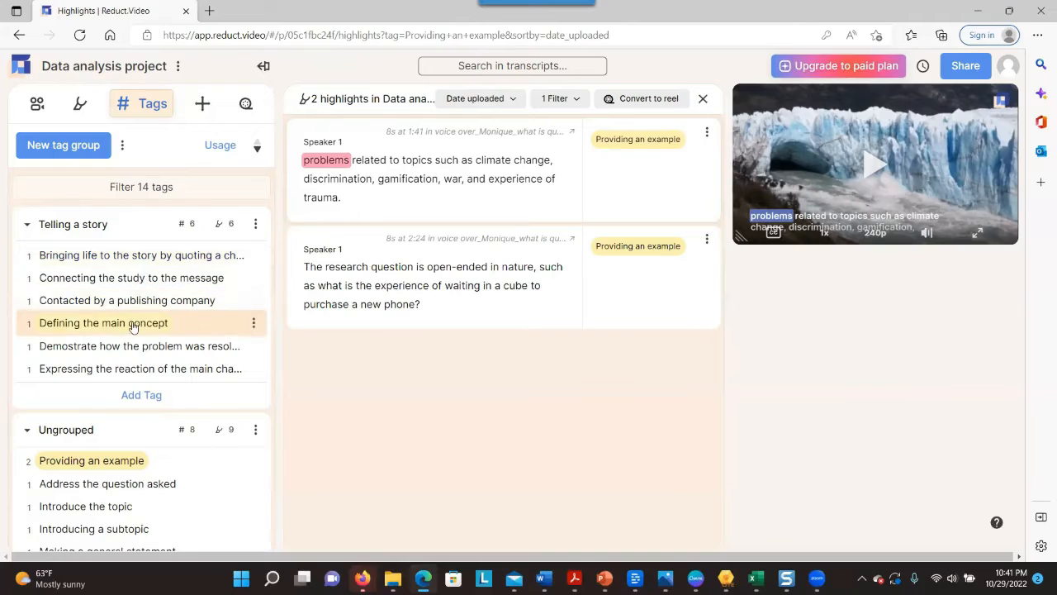
pyautogui.moveTo(135, 324); pyautogui.dragTo(101, 511)
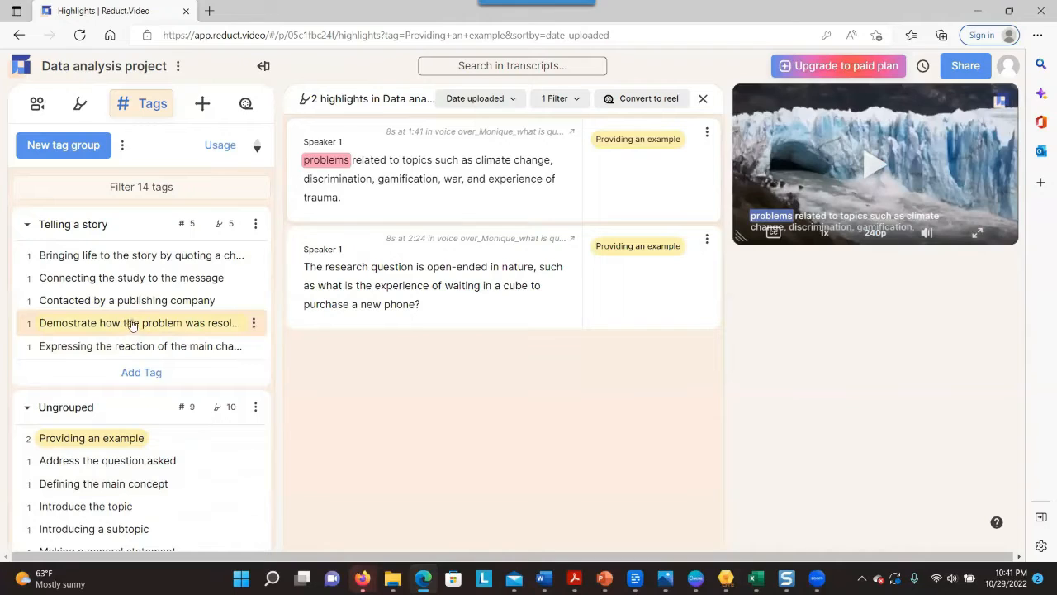
# - Rename the tag about connecting the study as "Connecting the story to the message", and the Ungrouped group as "Sharing the main message"
pyautogui.moveTo(124, 277); pyautogui.dragTo(107, 362)
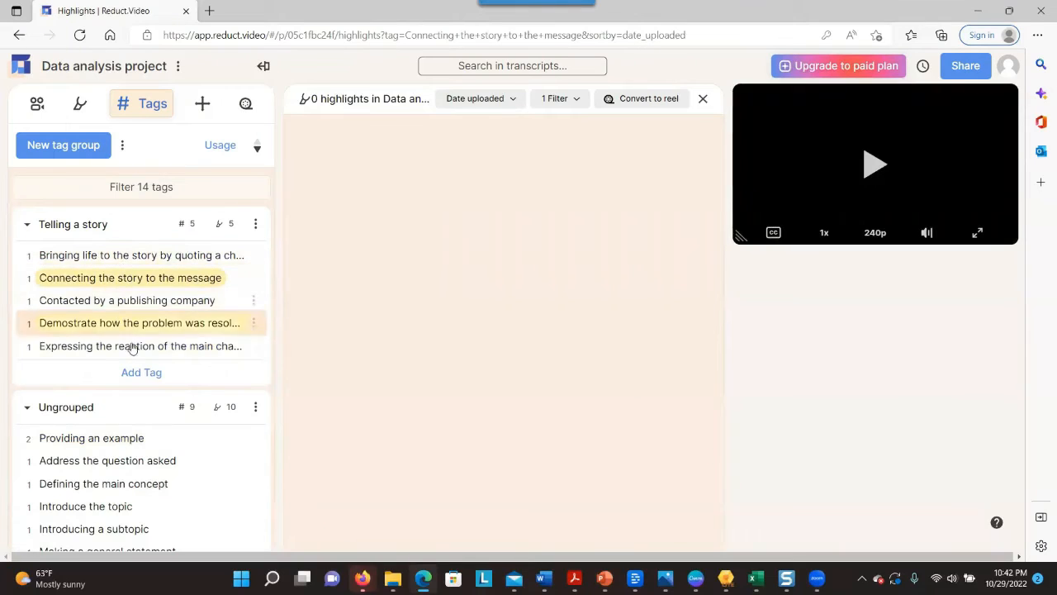
pyautogui.click(159, 410)
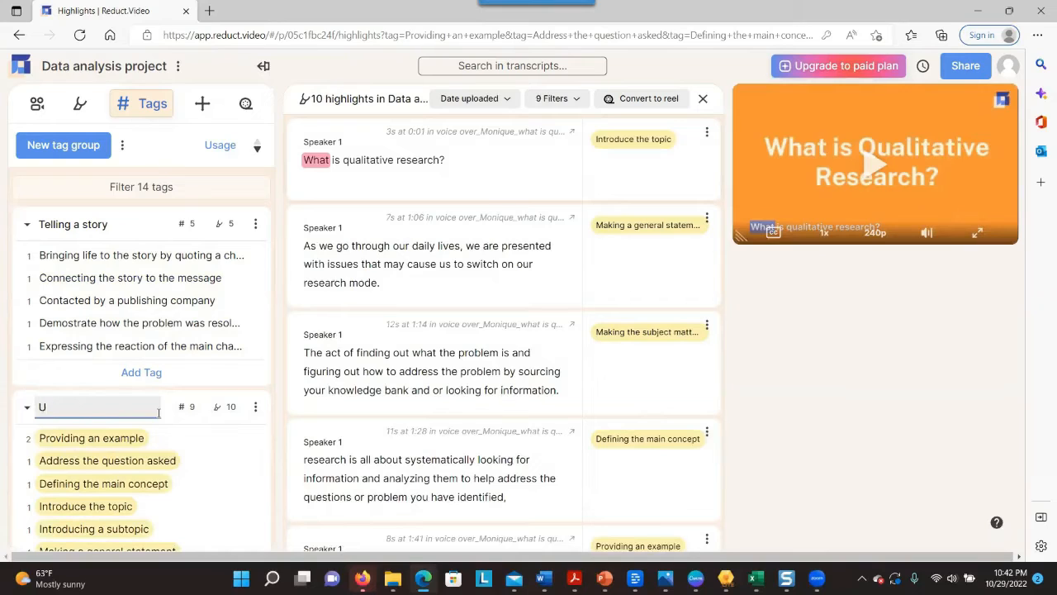
pyautogui.press('BackSpace')
pyautogui.write('Sharing the main message')
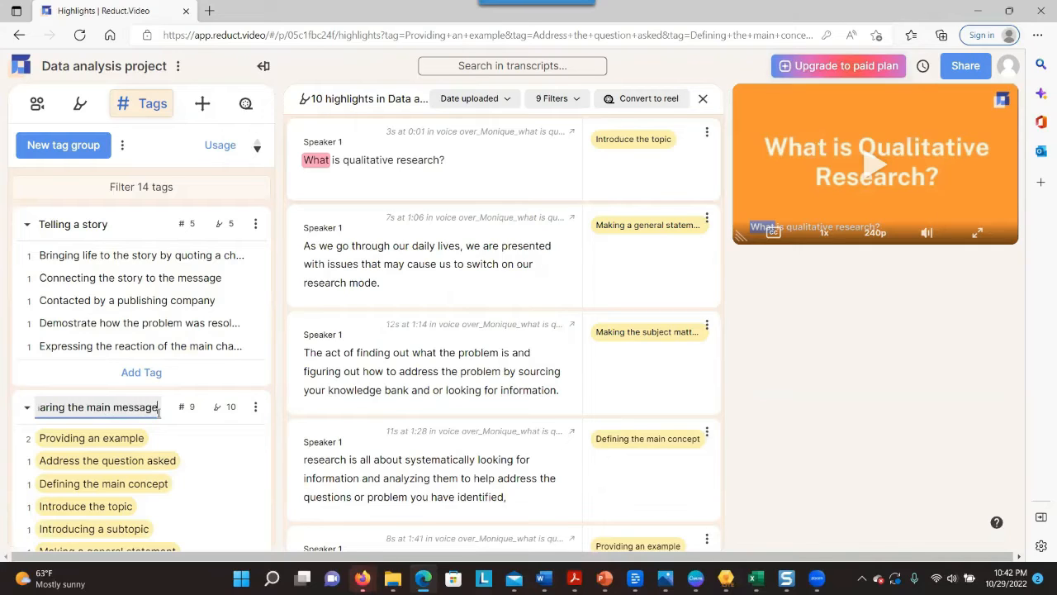
pyautogui.click(217, 454)
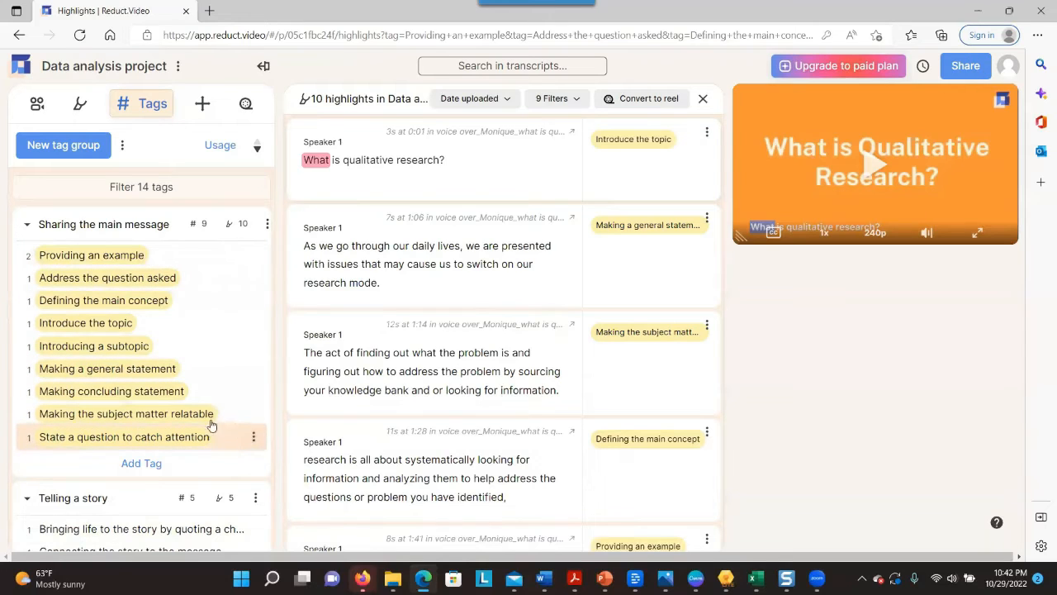
# - Collapse the "Sharing the main message" group in the tag list
pyautogui.click(254, 324)
pyautogui.click(233, 311)
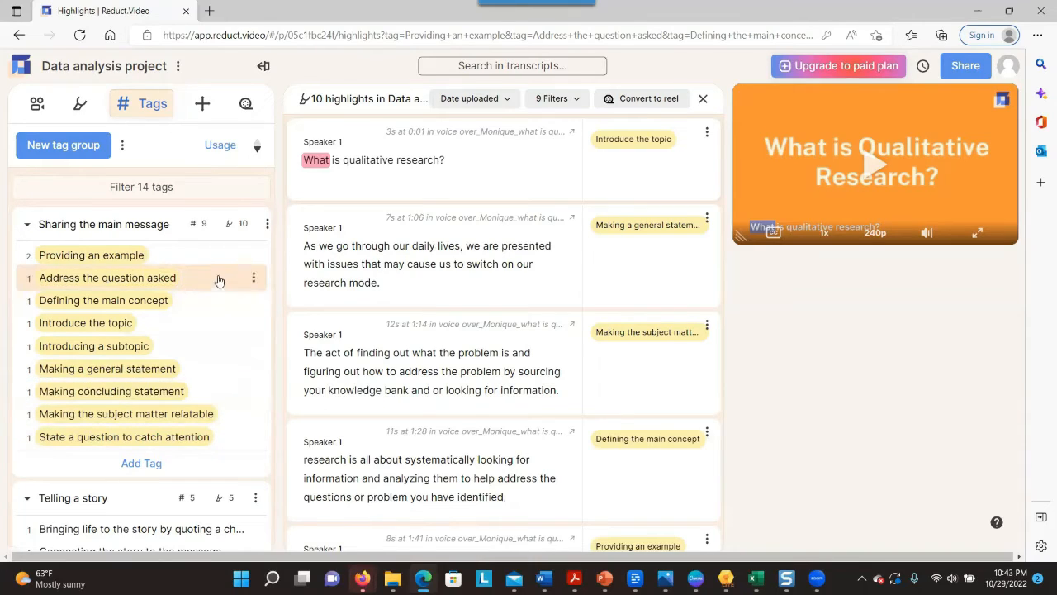
pyautogui.click(28, 225)
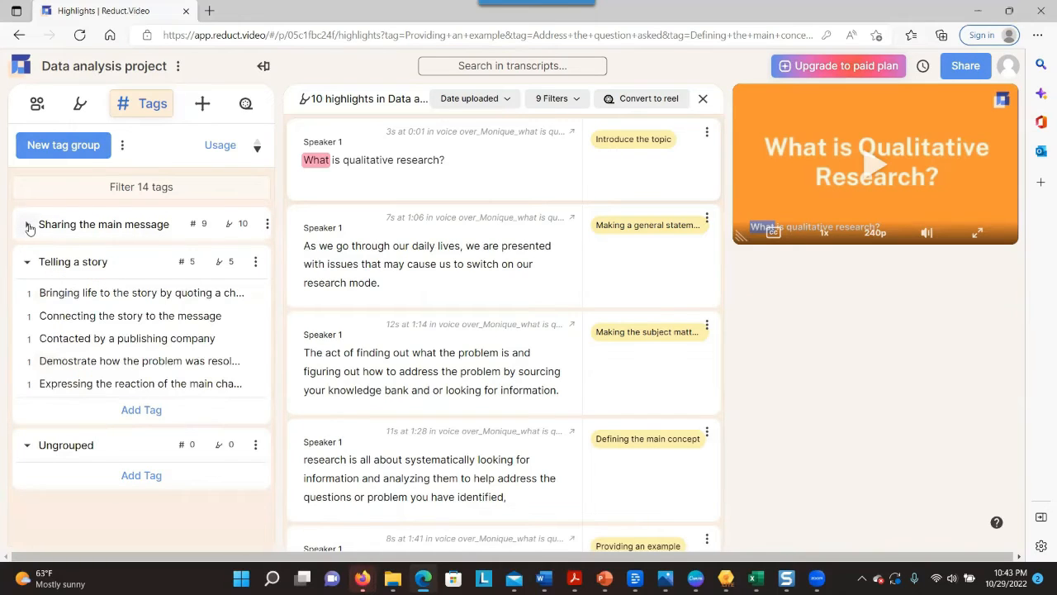
# - Create a new videoboard and title it "Elements of a story"
pyautogui.click(203, 105)
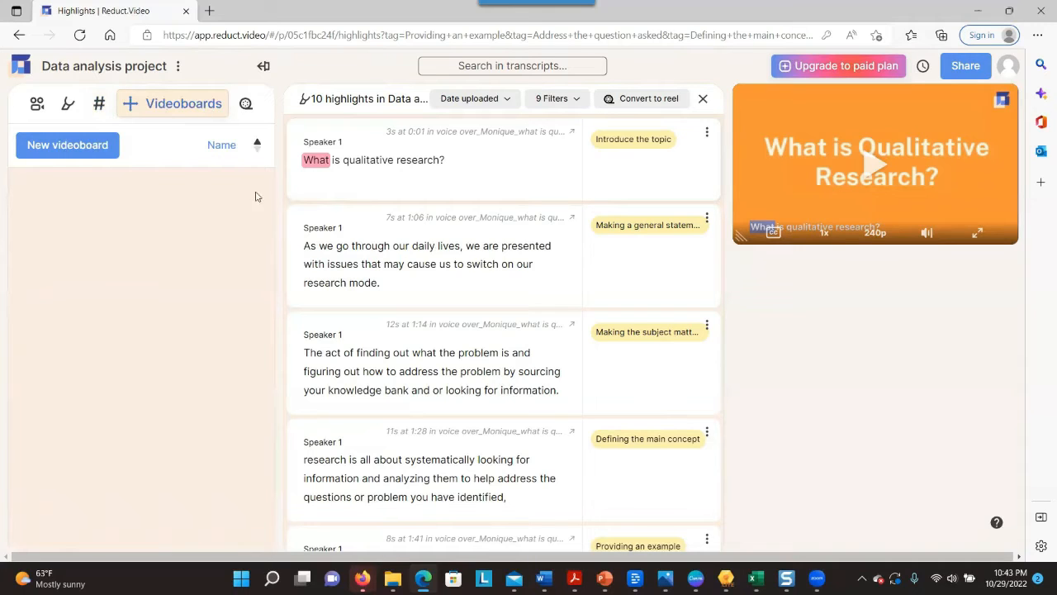
pyautogui.click(33, 152)
pyautogui.click(257, 220)
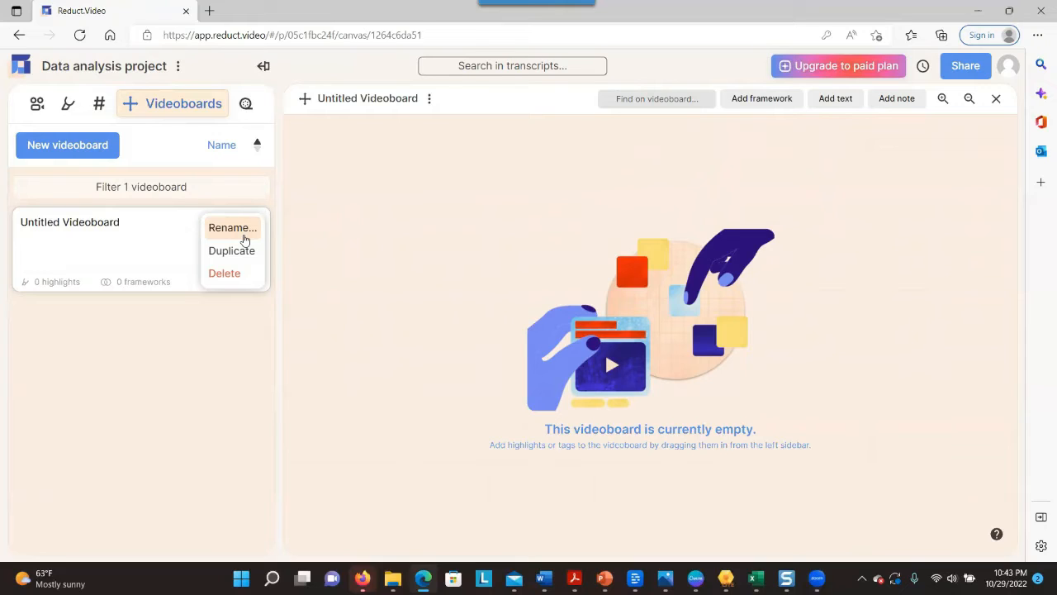
pyautogui.click(232, 228)
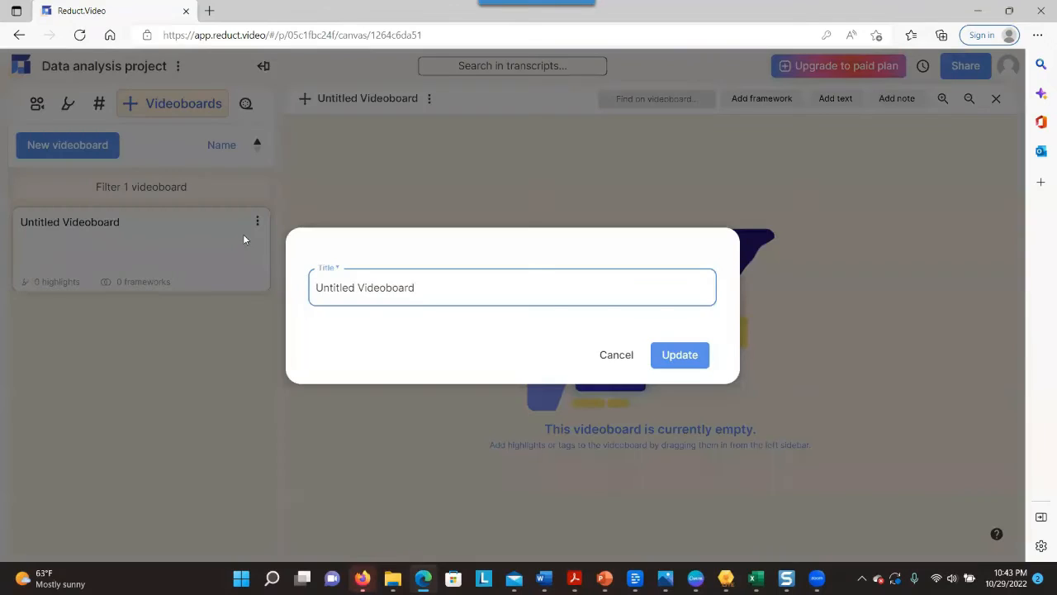
pyautogui.press('BackSpace')
pyautogui.press('BackSpace')
pyautogui.press('BackSpace')
pyautogui.press('BackSpace')
pyautogui.press('BackSpace')
pyautogui.press('BackSpace')
pyautogui.press('BackSpace')
pyautogui.press('BackSpace')
pyautogui.press('BackSpace')
pyautogui.press('BackSpace')
pyautogui.press('BackSpace')
pyautogui.press('BackSpace')
pyautogui.press('BackSpace')
pyautogui.press('BackSpace')
pyautogui.press('BackSpace')
pyautogui.press('BackSpace')
pyautogui.press('BackSpace')
pyautogui.press('BackSpace')
pyautogui.press('BackSpace')
pyautogui.write('Ele')
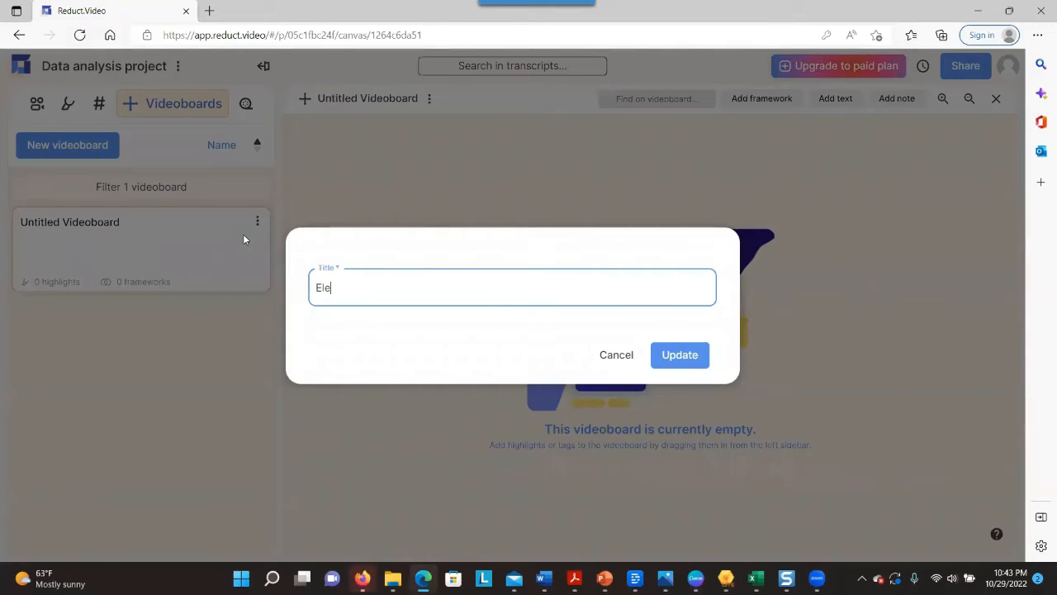
pyautogui.write('ments of a story')
pyautogui.click(680, 354)
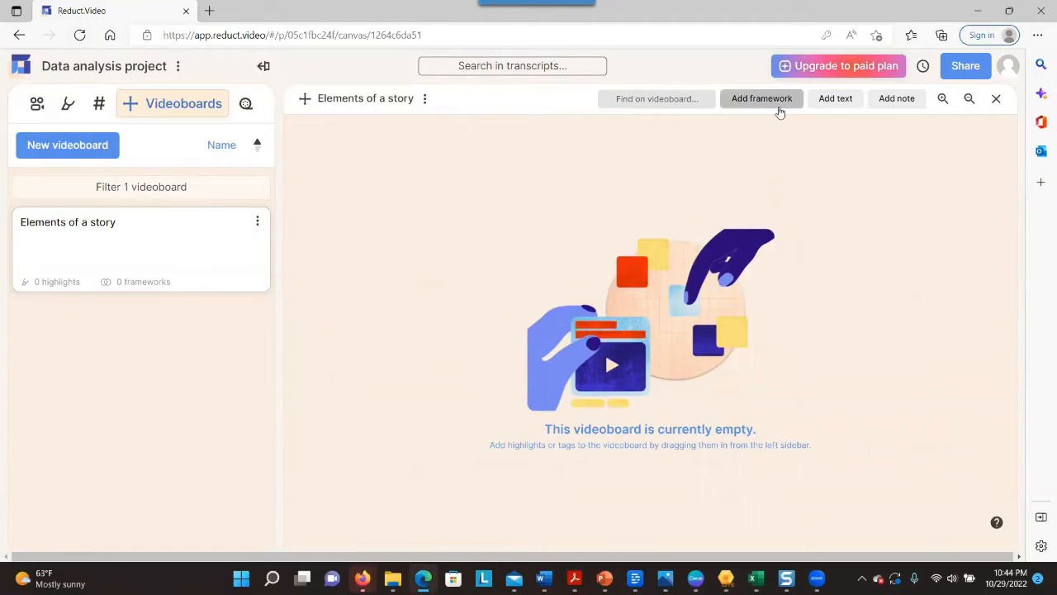
# - Add a Three-by-Three (Segments) framework to the videoboard and position it on the canvas
pyautogui.click(780, 112)
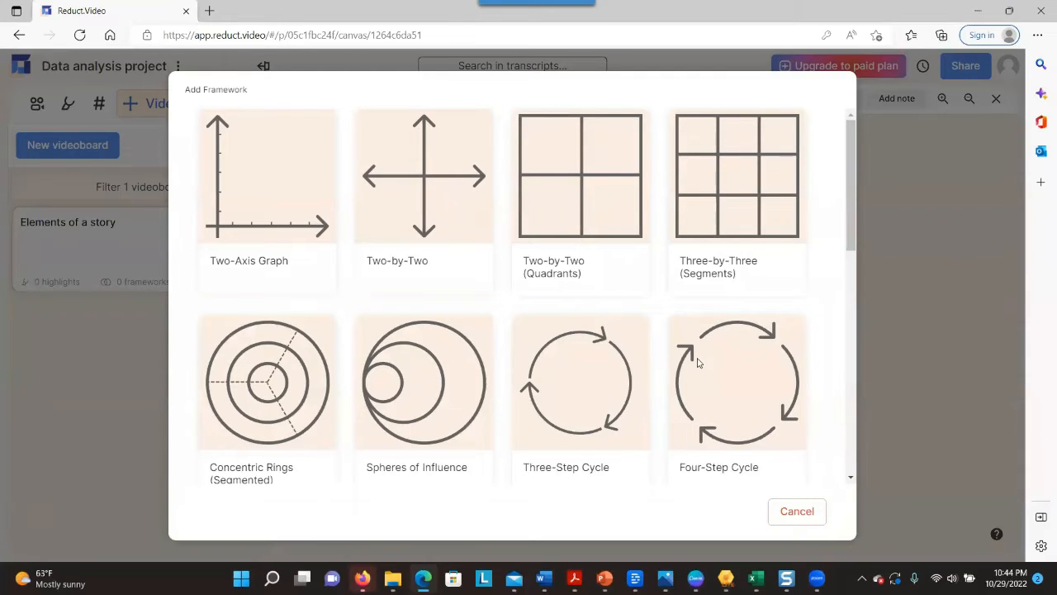
pyautogui.click(738, 198)
pyautogui.moveTo(626, 283); pyautogui.dragTo(622, 336)
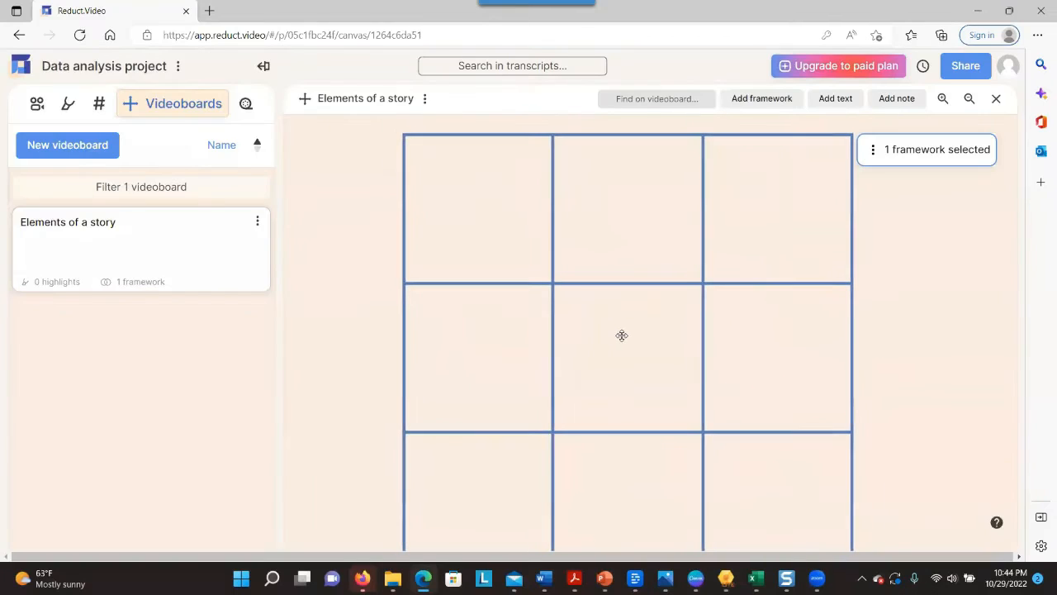
pyautogui.scroll(-5, 622, 335)
pyautogui.scroll(3, 622, 335)
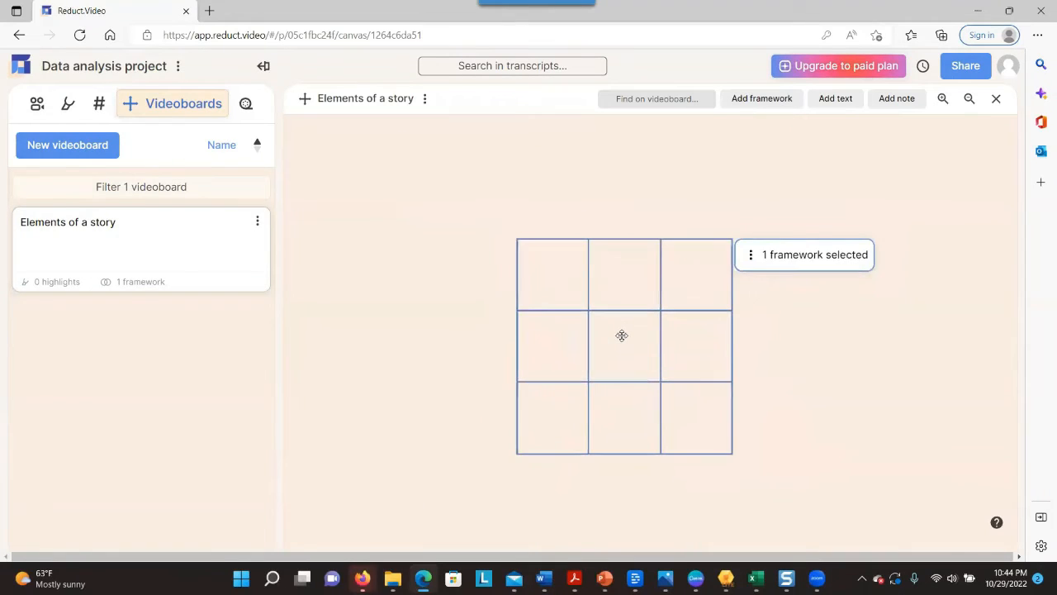
# - Place the "Contacted by a publishing company" tag from "Telling a story" in the framework's upper-left cell
pyautogui.click(98, 103)
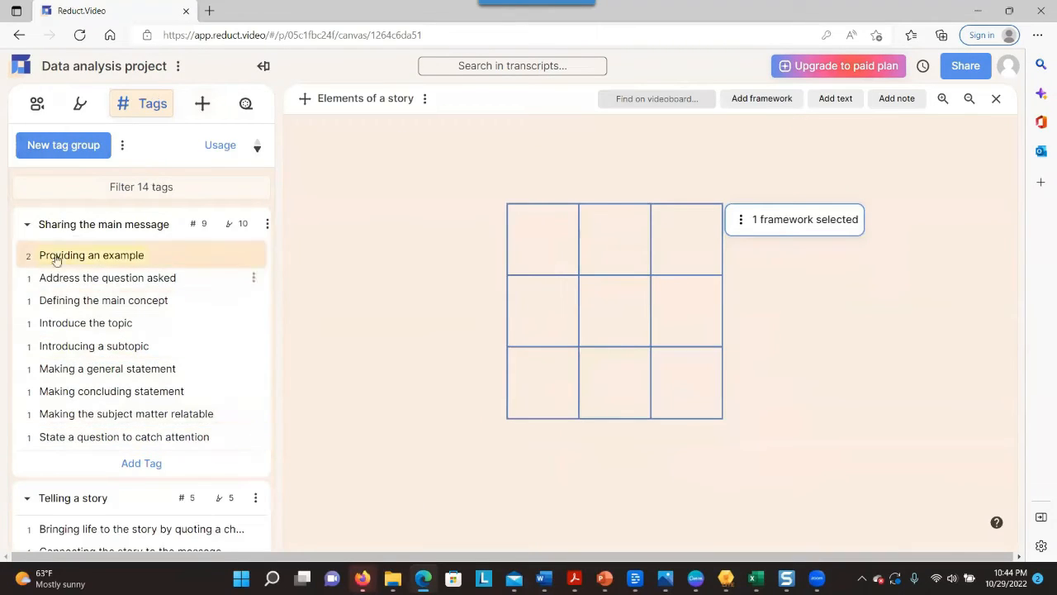
pyautogui.click(28, 226)
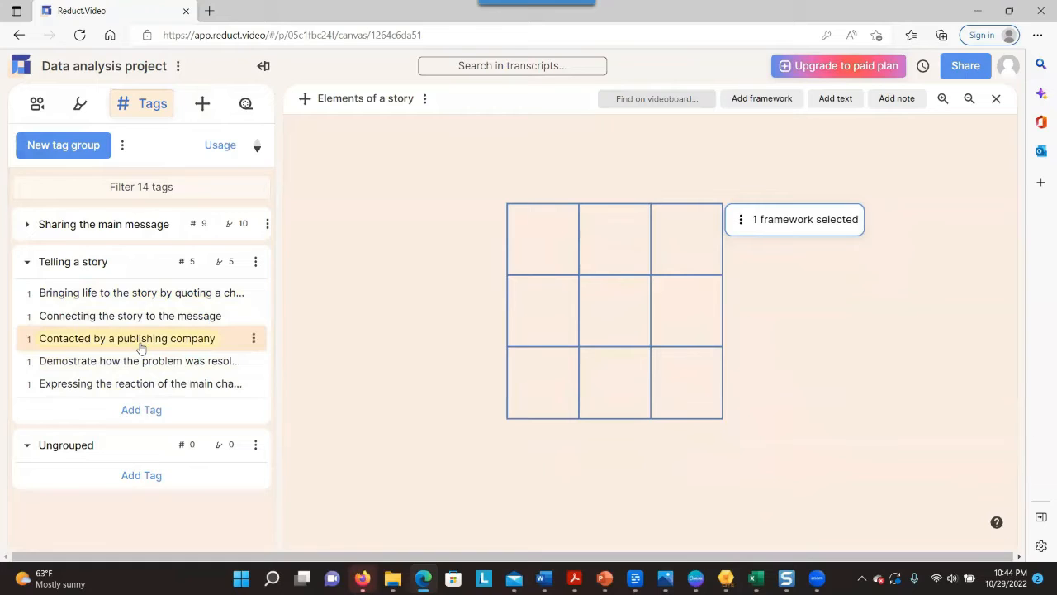
pyautogui.moveTo(141, 348); pyautogui.dragTo(531, 237)
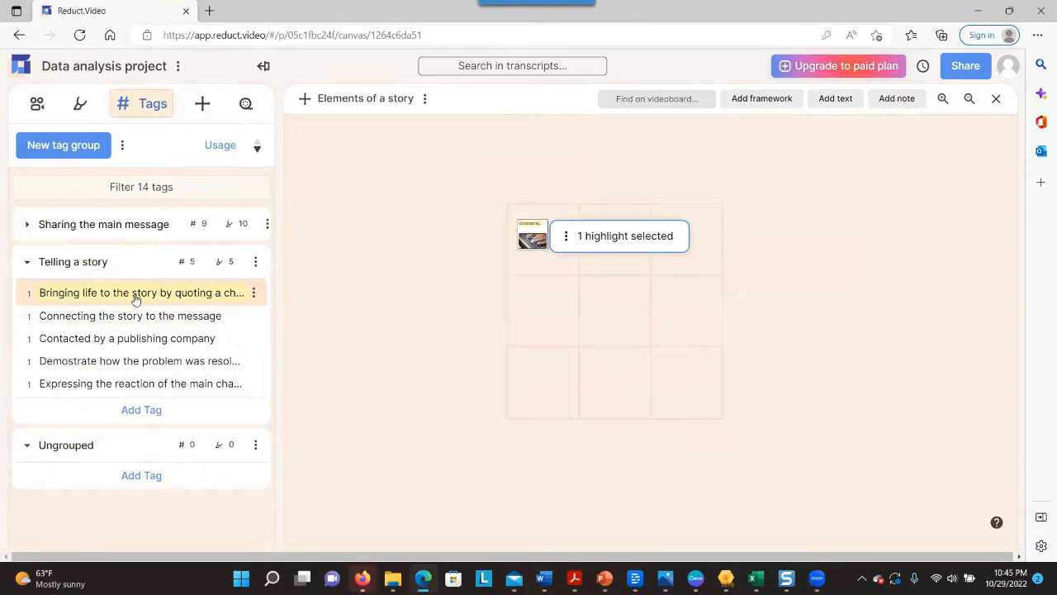
# - Place the tag about bringing life to the story in the upper-middle cell and break it into highlights
pyautogui.moveTo(137, 298); pyautogui.dragTo(606, 258)
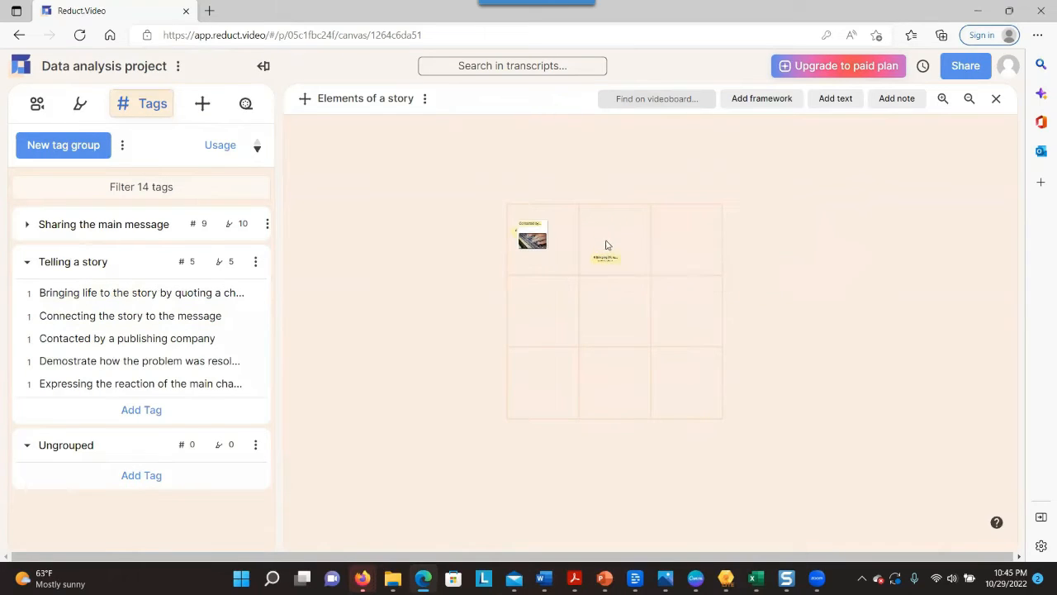
pyautogui.click(614, 258)
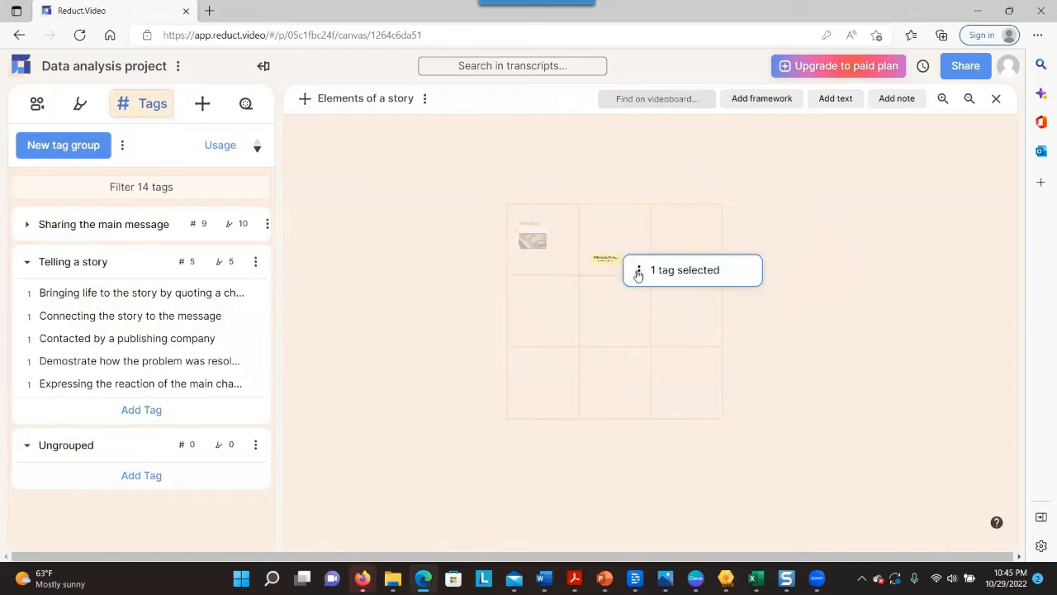
pyautogui.click(645, 273)
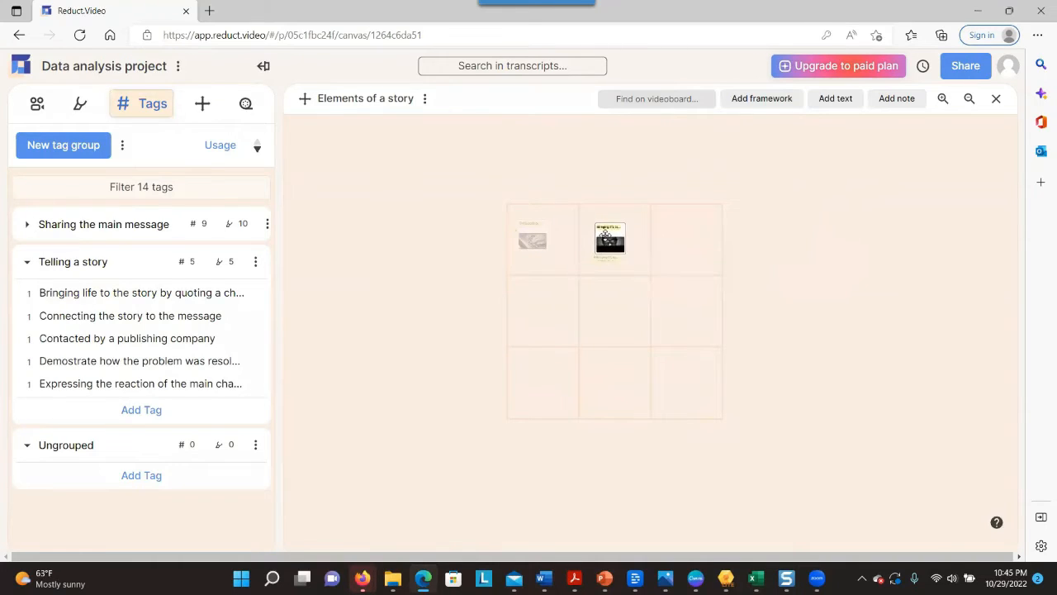
pyautogui.click(609, 238)
# - Review the highlights of the tags on the main character's reaction and the problem's resolution, and return to the "Elements of a story" videoboard
pyautogui.click(141, 383)
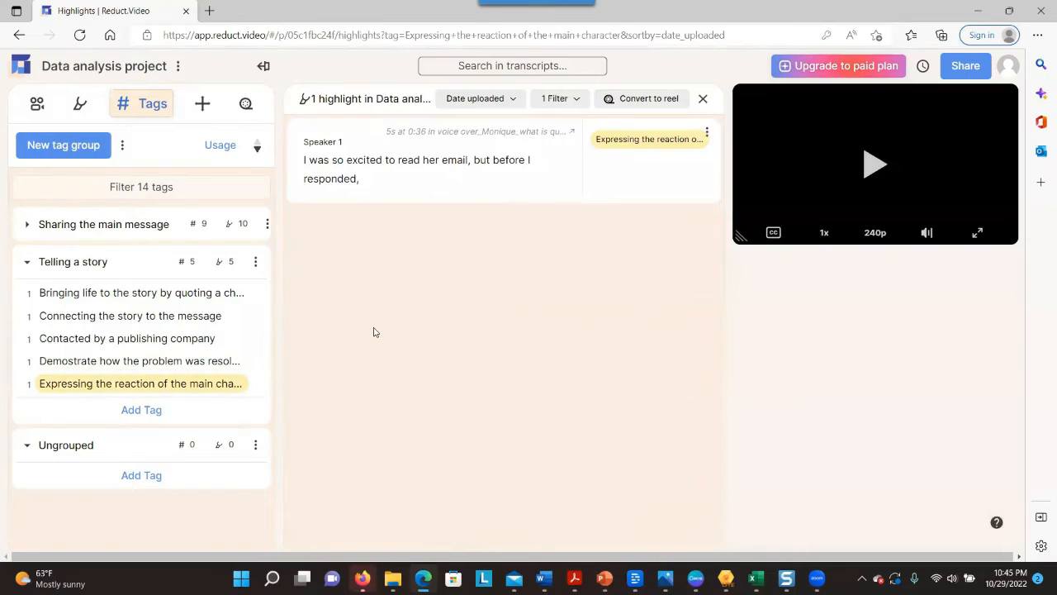
pyautogui.click(223, 364)
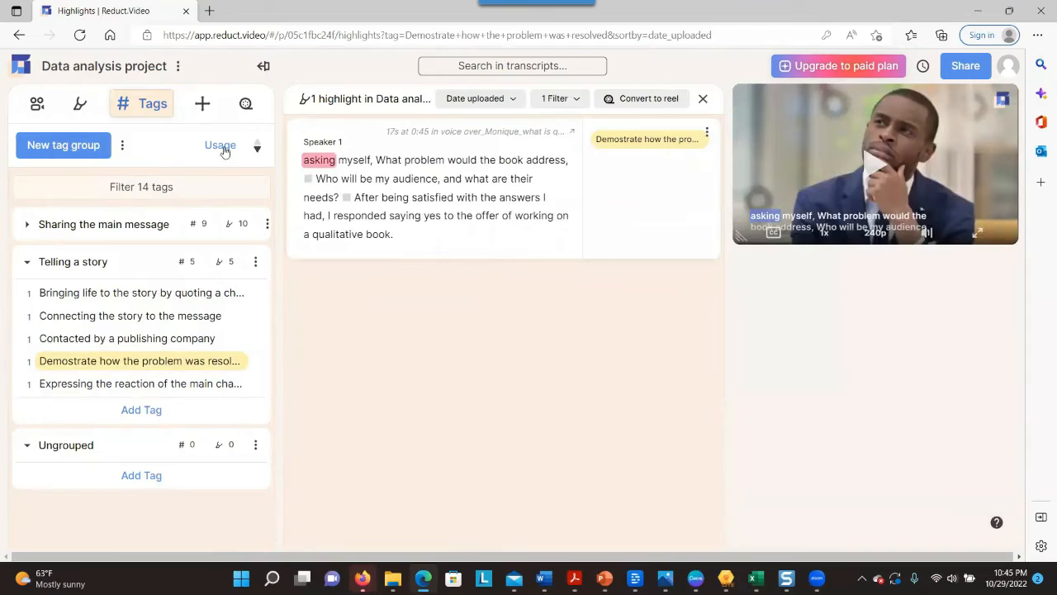
pyautogui.click(208, 103)
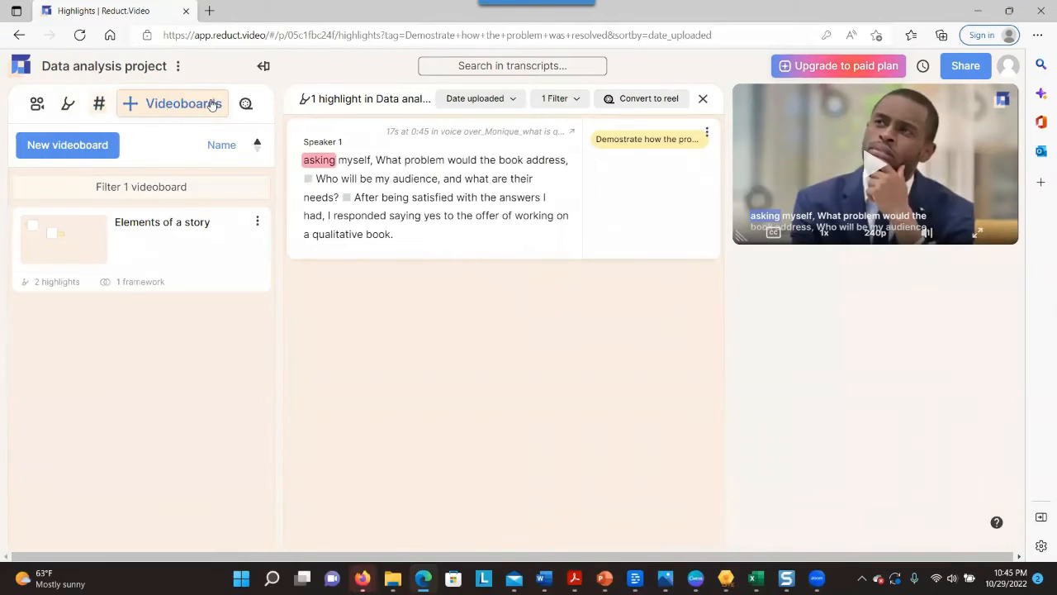
pyautogui.click(73, 247)
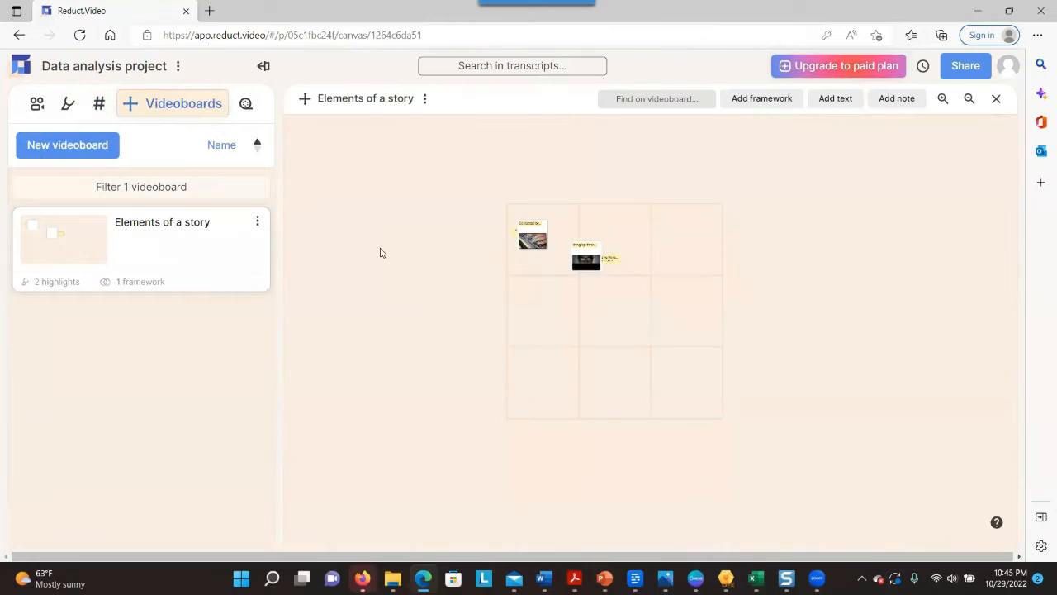
# - Move the "Bringing life" highlight into the upper-middle cell, then place the main character's reaction tag in the upper-right cell and break it into highlights
pyautogui.moveTo(583, 260); pyautogui.dragTo(612, 255)
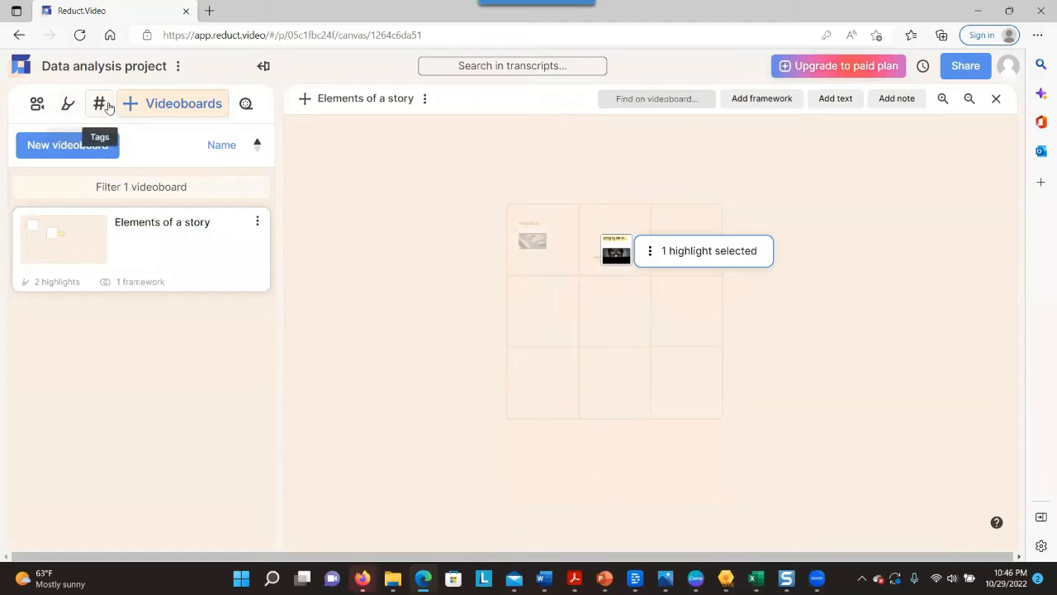
pyautogui.click(100, 105)
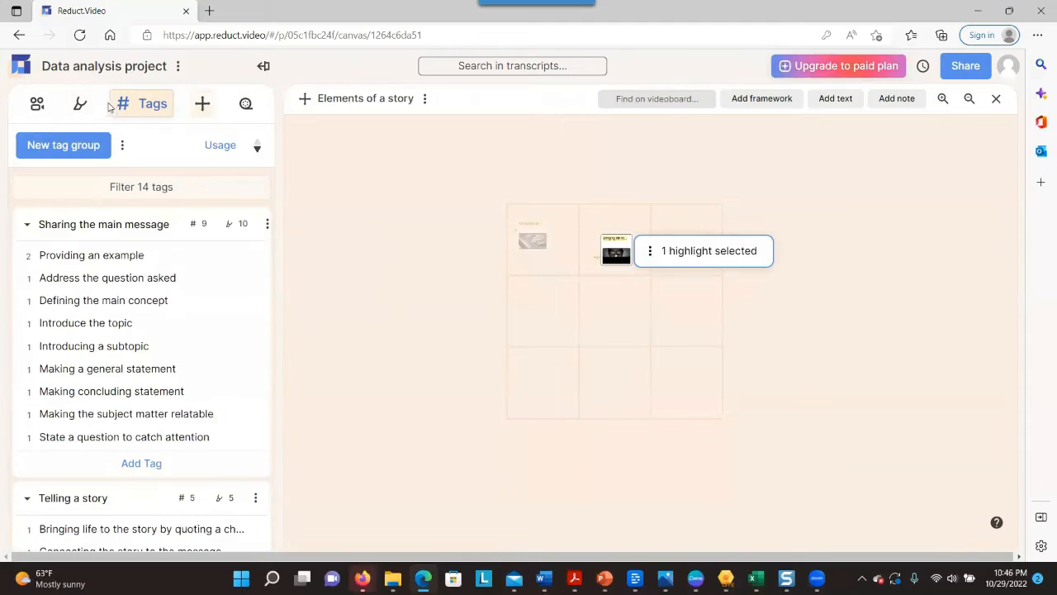
pyautogui.click(29, 225)
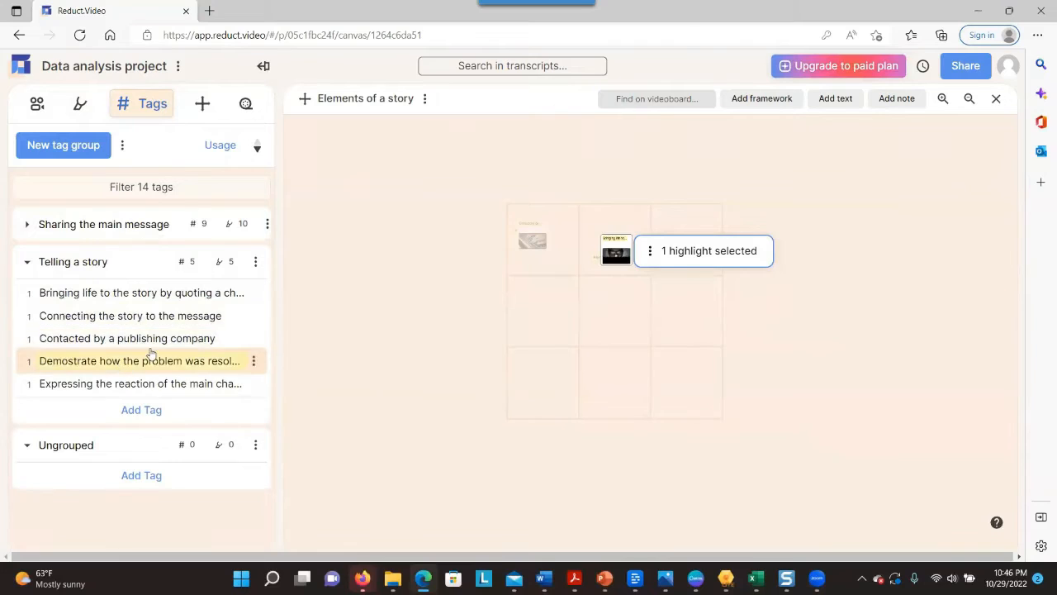
pyautogui.moveTo(140, 384); pyautogui.dragTo(678, 243)
pyautogui.rightClick(676, 244)
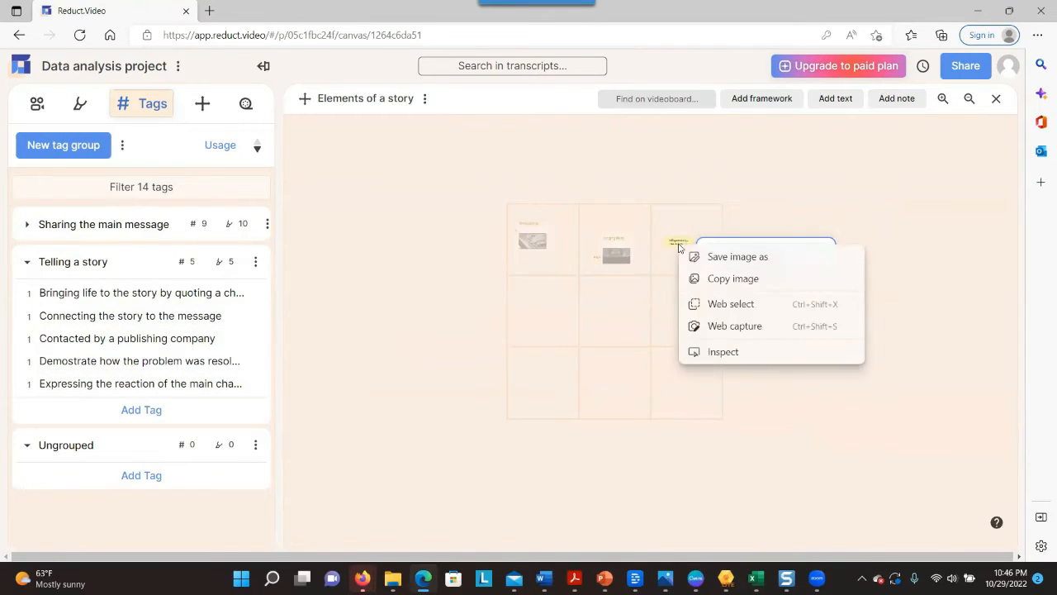
pyautogui.press('Escape')
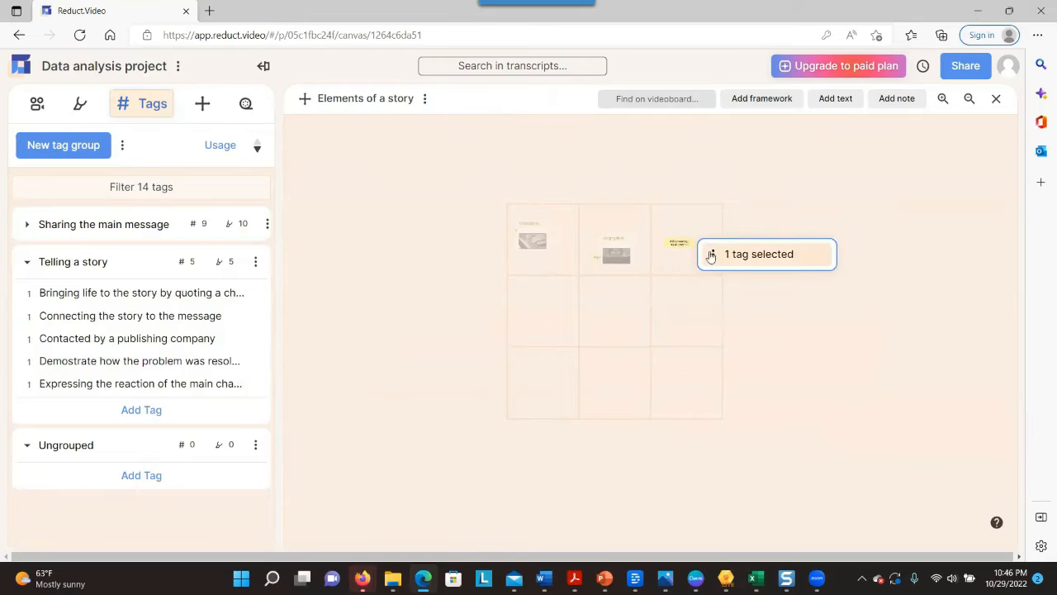
pyautogui.click(710, 254)
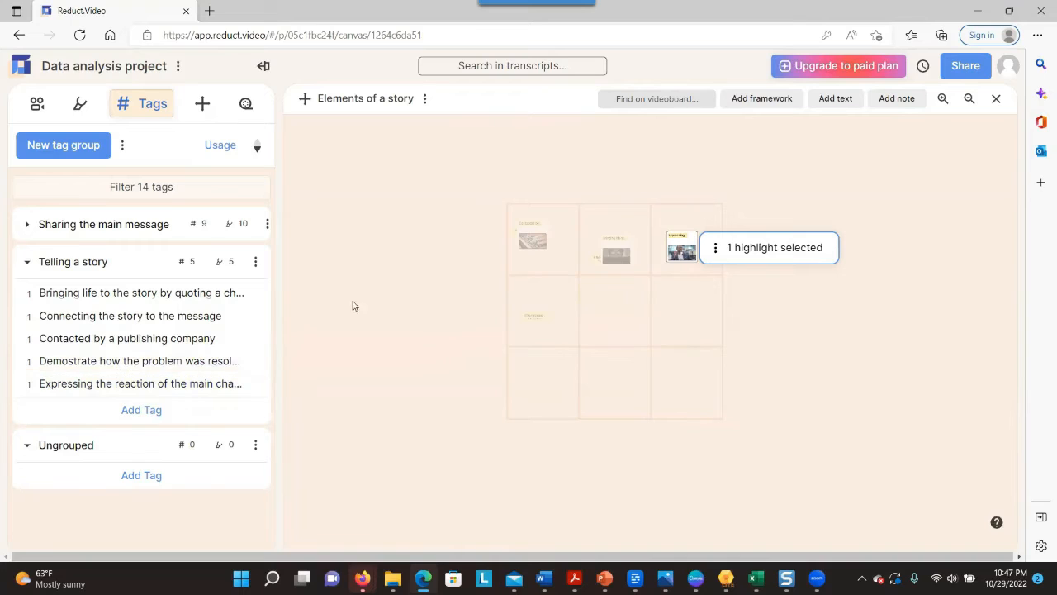
# - Break the problem-resolution tag in the middle row's first cell into highlights, and place the "Connecting the story to the message" highlight in the centre cell
pyautogui.rightClick(528, 320)
pyautogui.click(575, 332)
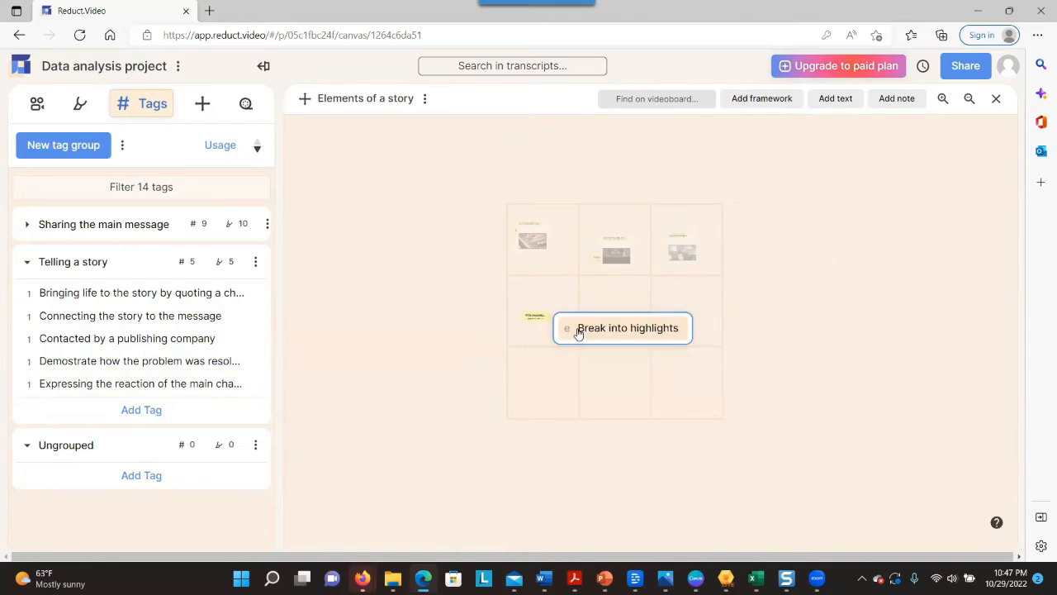
pyautogui.click(578, 330)
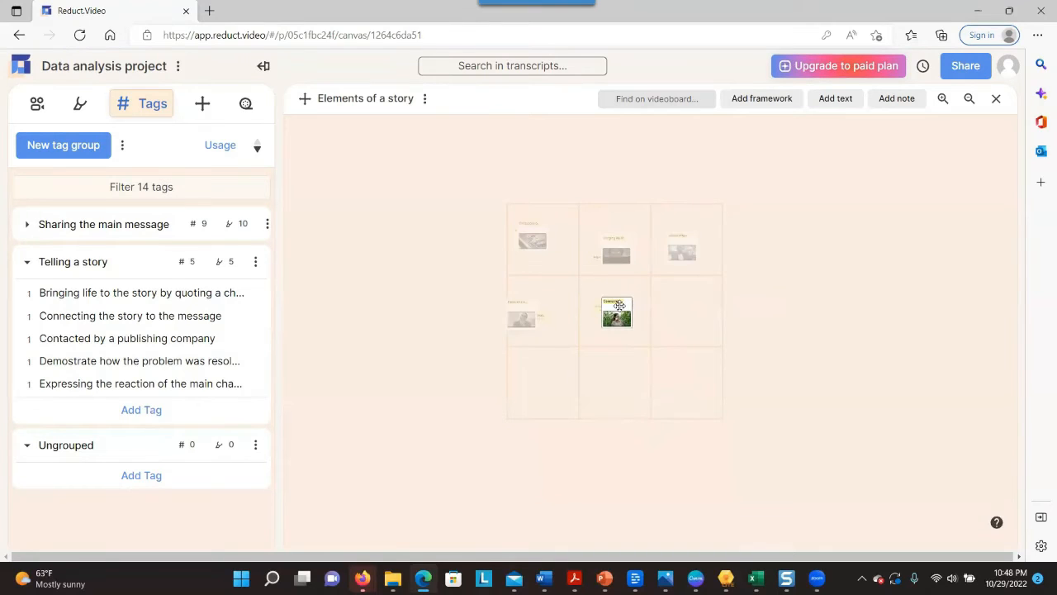
pyautogui.click(620, 306)
# - Select all the tags and highlights on the framework and play them as a sequence
pyautogui.moveTo(487, 199); pyautogui.dragTo(717, 352)
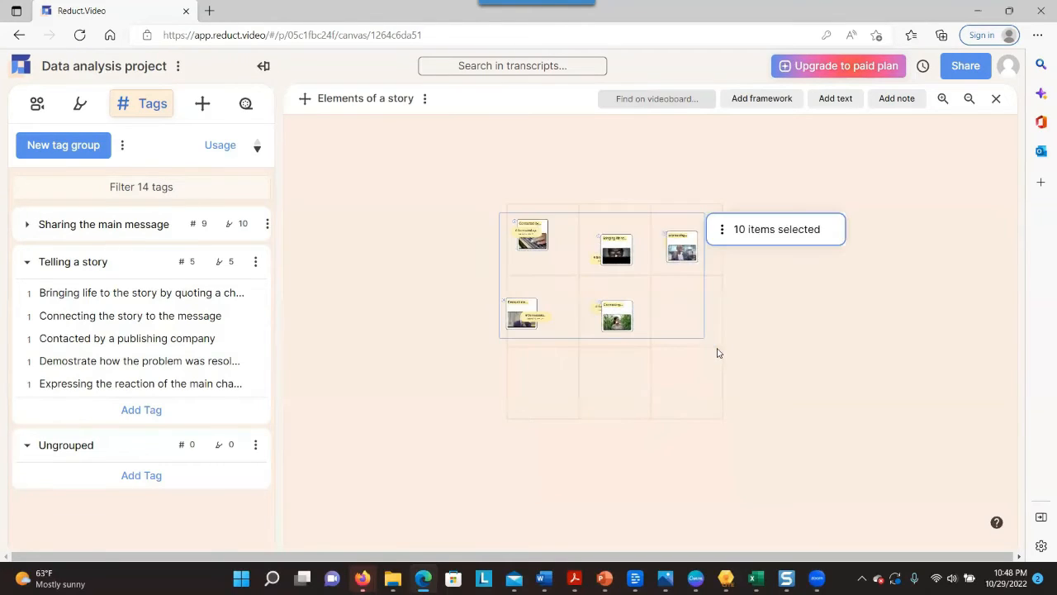
pyautogui.click(748, 238)
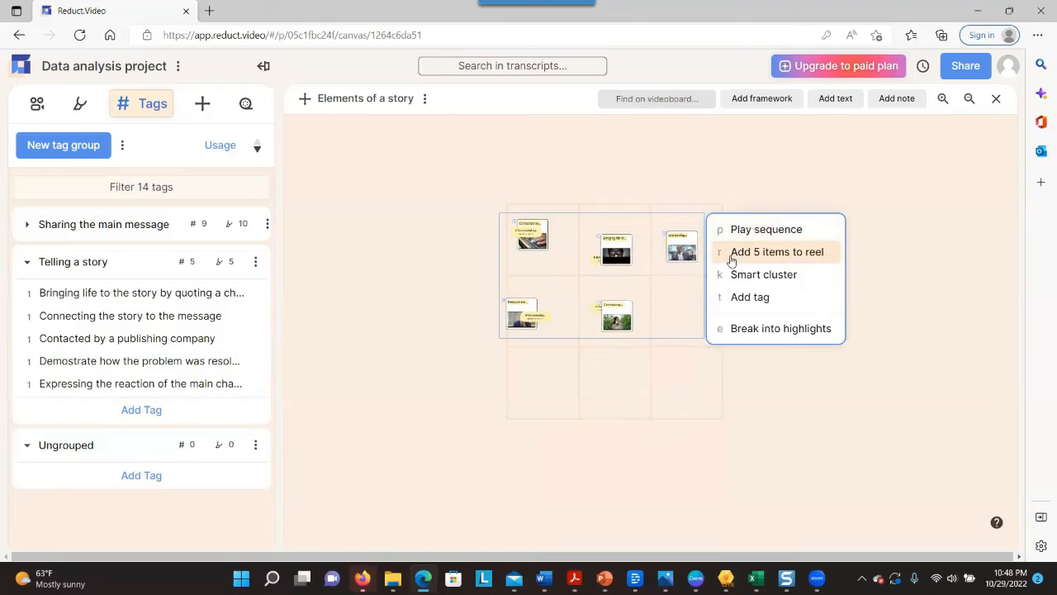
pyautogui.click(736, 237)
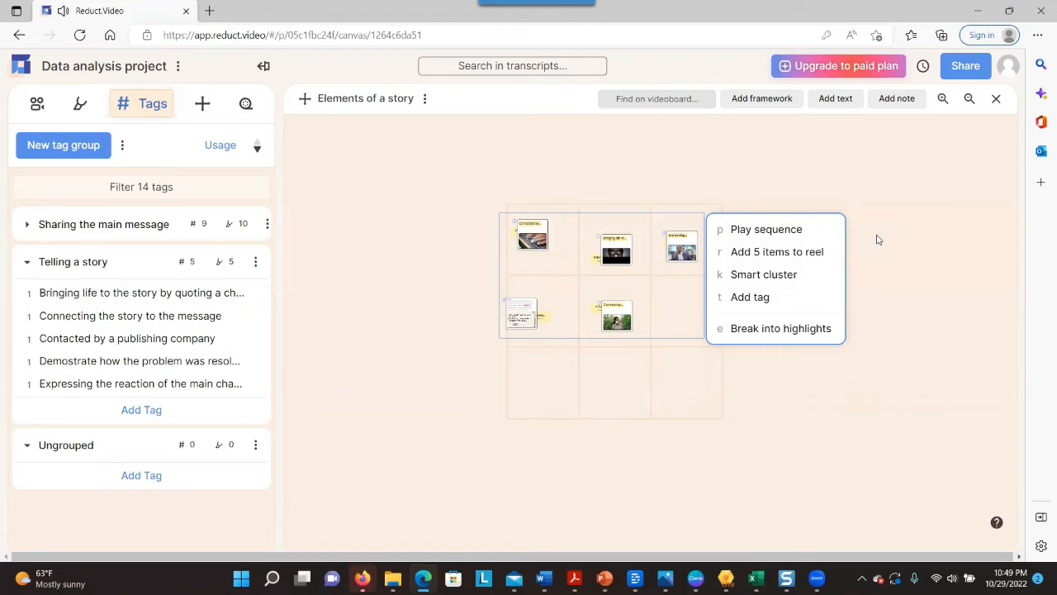
pyautogui.click(878, 240)
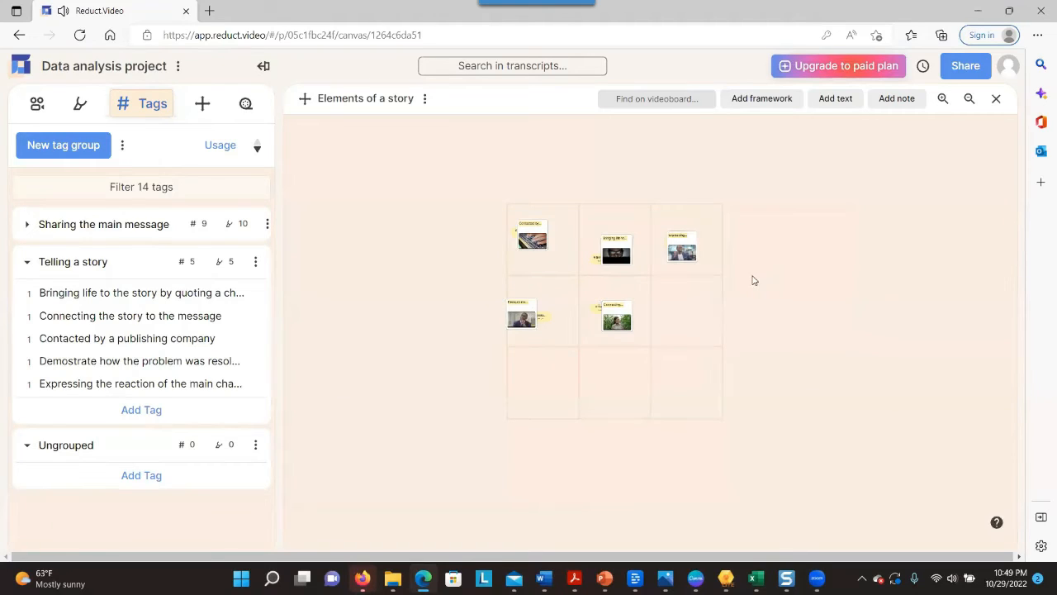
# - Add the text "Beginning of the story" above the "Contacted by a publishing company" highlight and reduce its font size
pyautogui.moveTo(461, 194); pyautogui.dragTo(750, 371)
pyautogui.scroll(5, 750, 372)
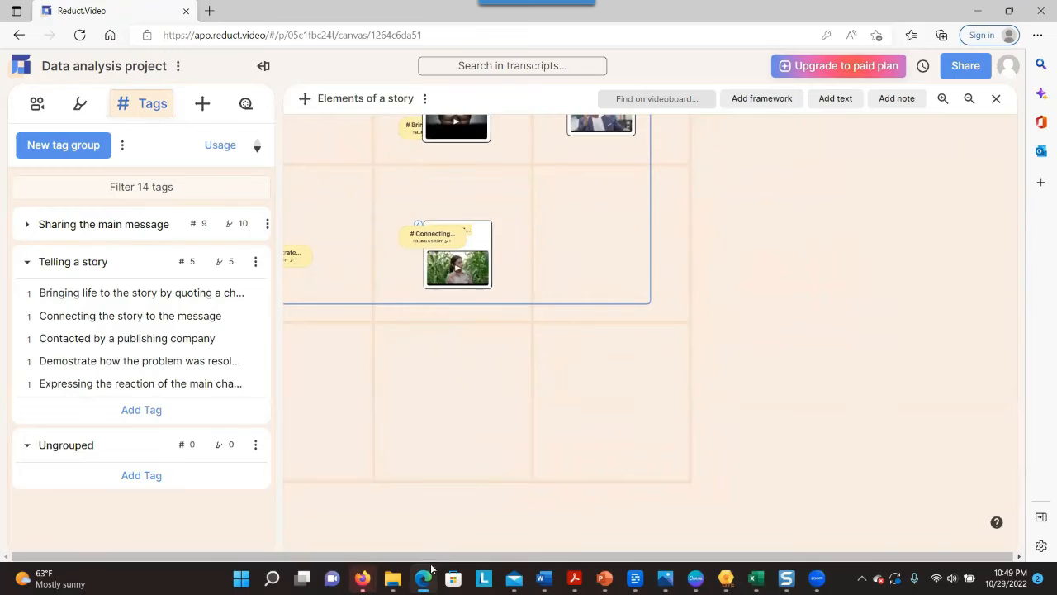
pyautogui.click(490, 522)
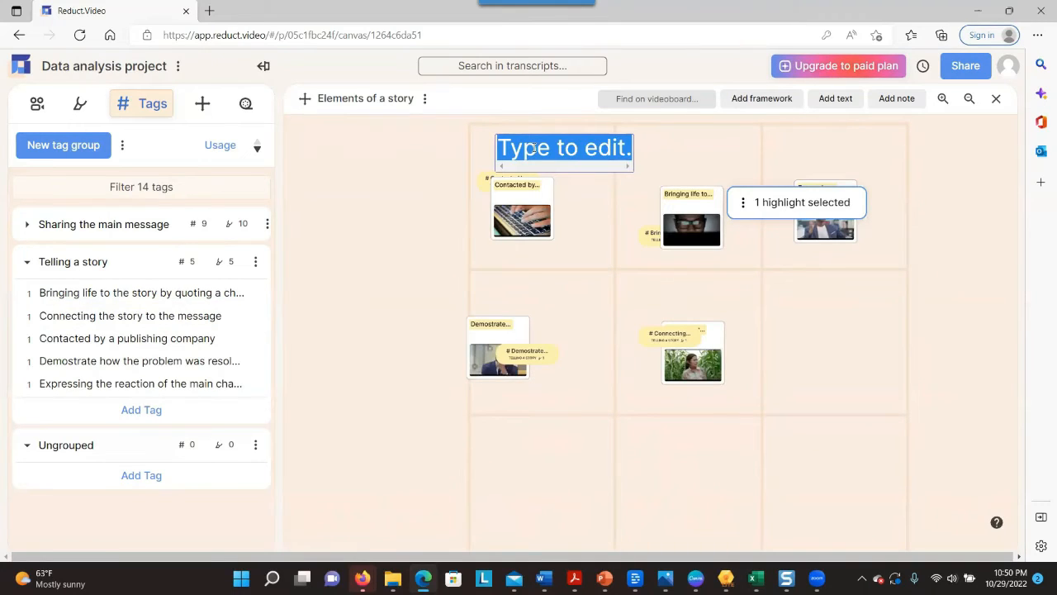
pyautogui.write('Beginning og')
pyautogui.press('BackSpace')
pyautogui.write('f ')
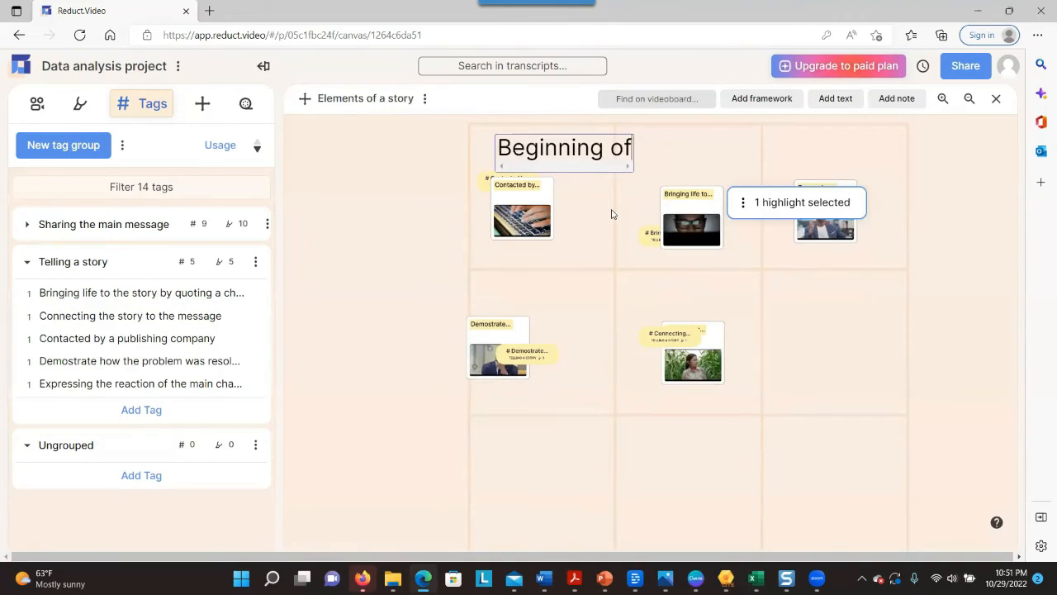
pyautogui.write('the st')
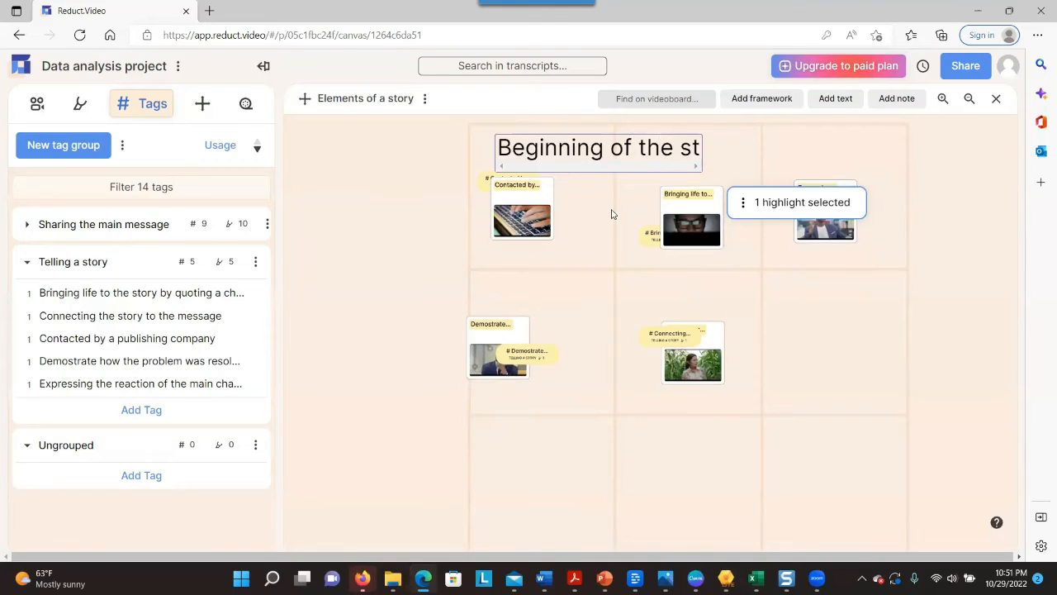
pyautogui.write('ory')
pyautogui.moveTo(643, 156); pyautogui.dragTo(685, 159)
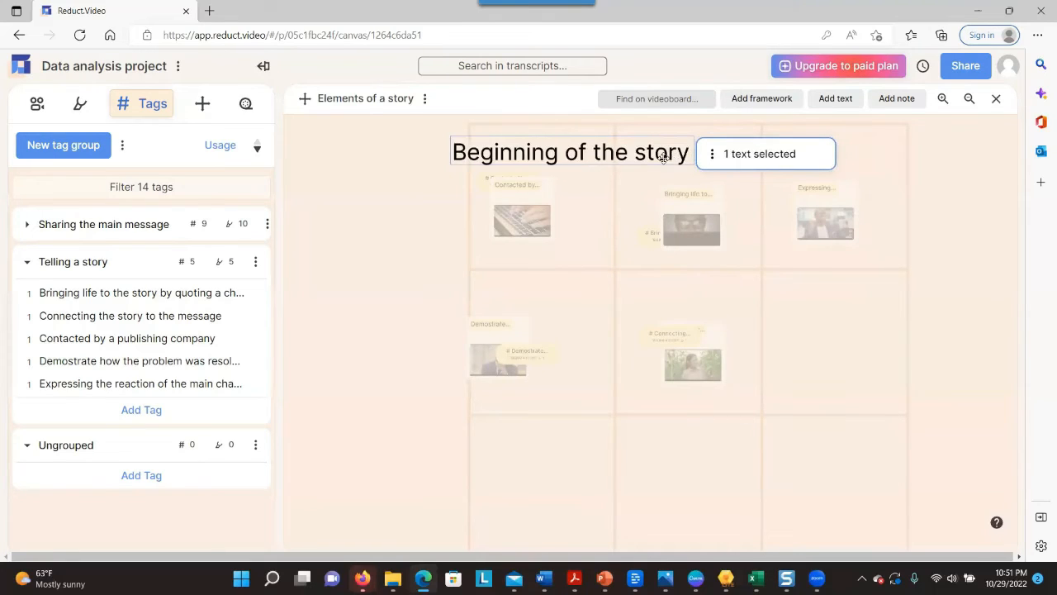
pyautogui.click(728, 155)
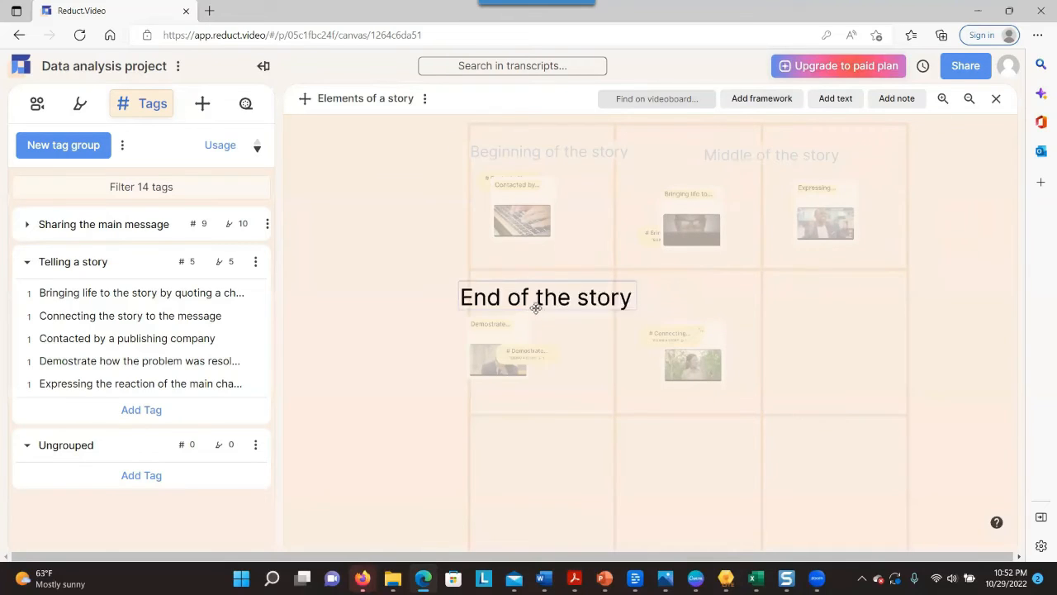
# - Position the "End of the story" text above the problem-resolution highlight and set its font size to S
pyautogui.moveTo(536, 307); pyautogui.dragTo(552, 306)
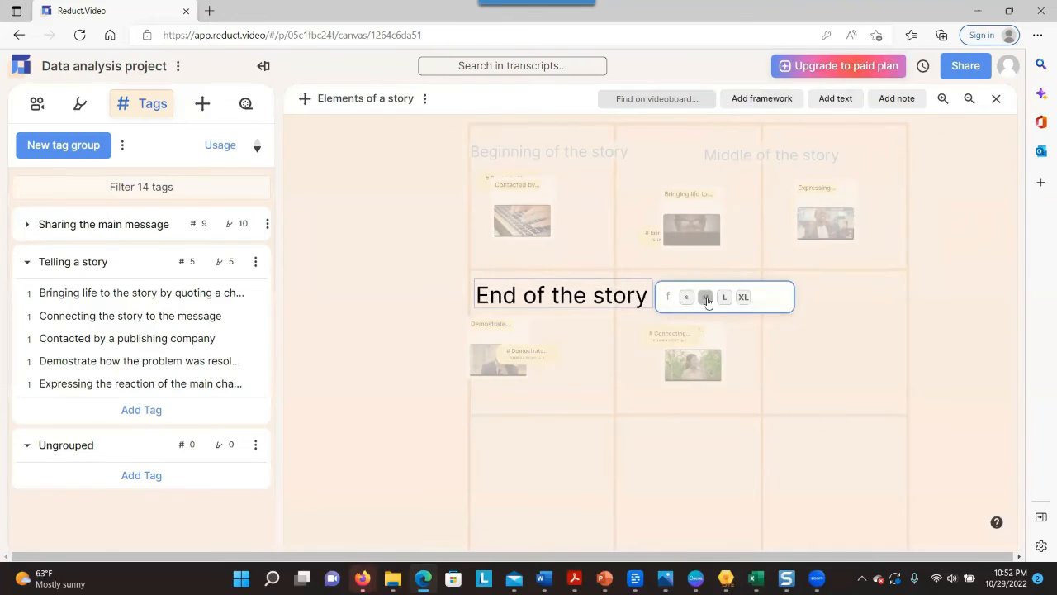
pyautogui.click(688, 297)
pyautogui.moveTo(540, 295); pyautogui.dragTo(542, 300)
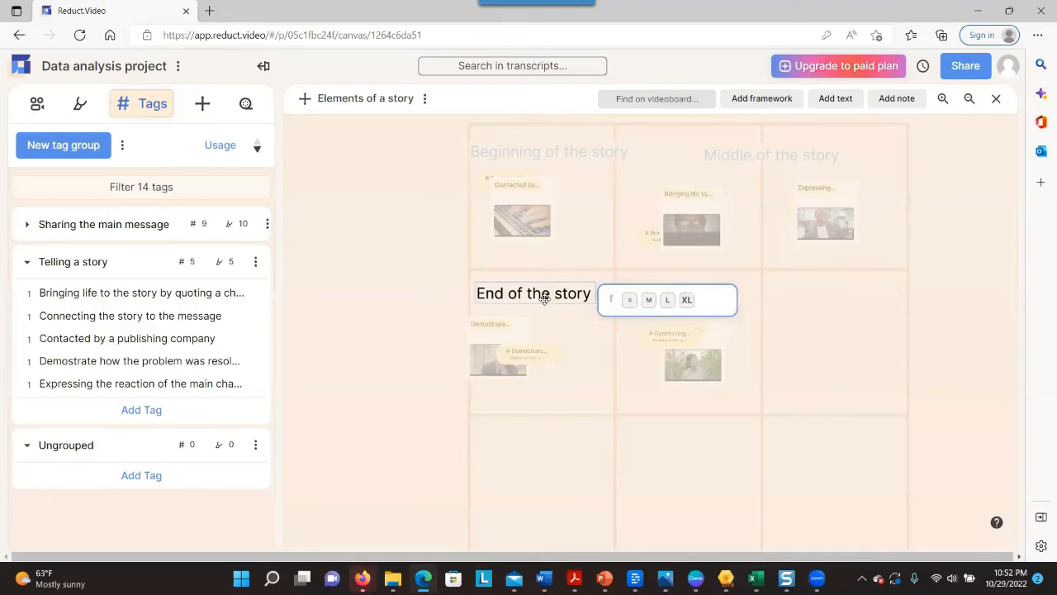
pyautogui.click(793, 284)
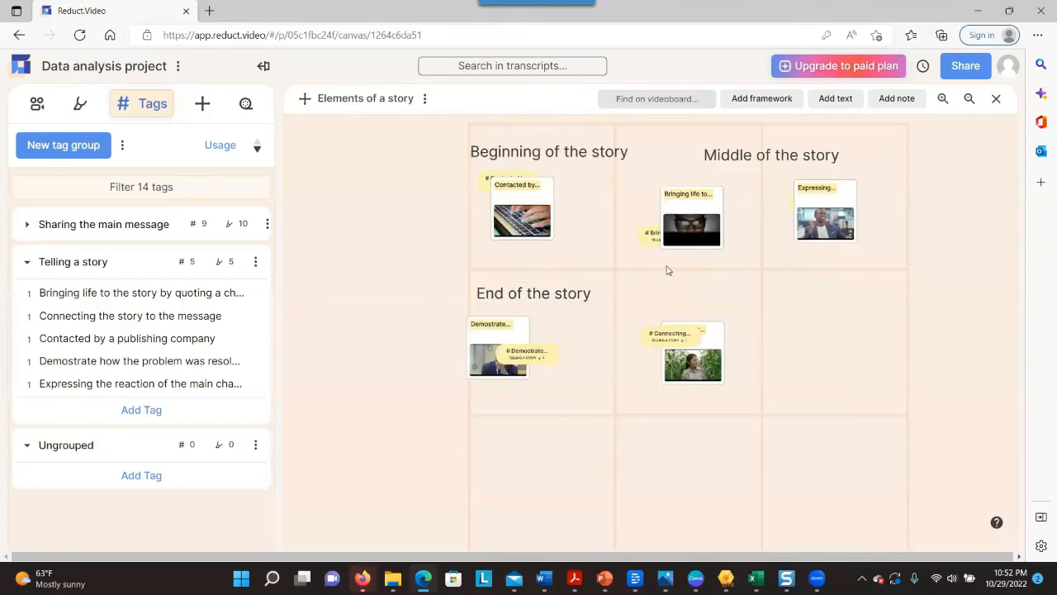
pyautogui.click(834, 99)
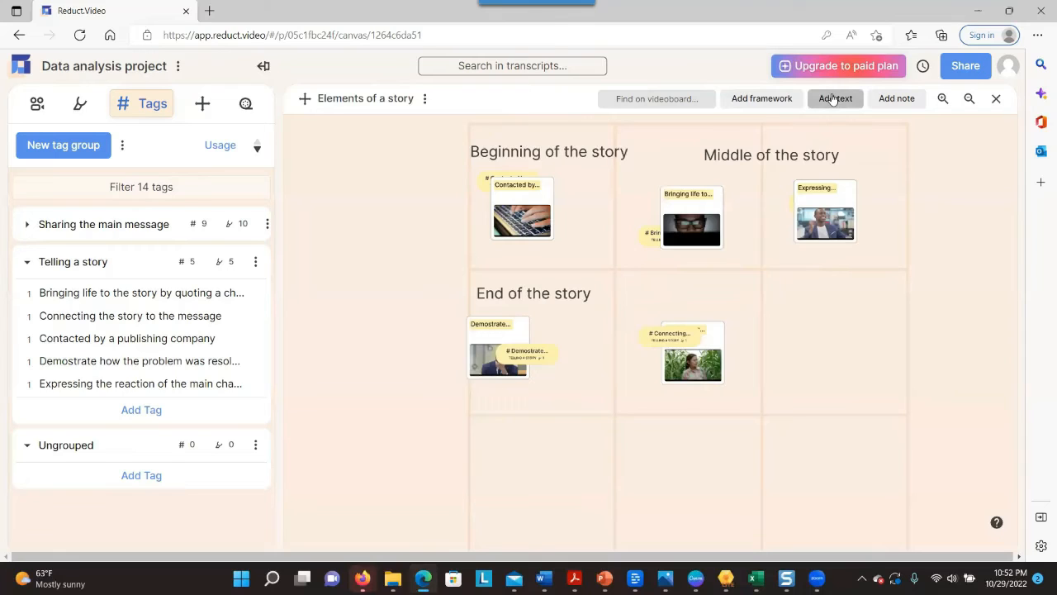
# - Add the note "It is important to make the main character relatable." beside the "Expressing..." highlight in the Middle of the story row
pyautogui.click(867, 173)
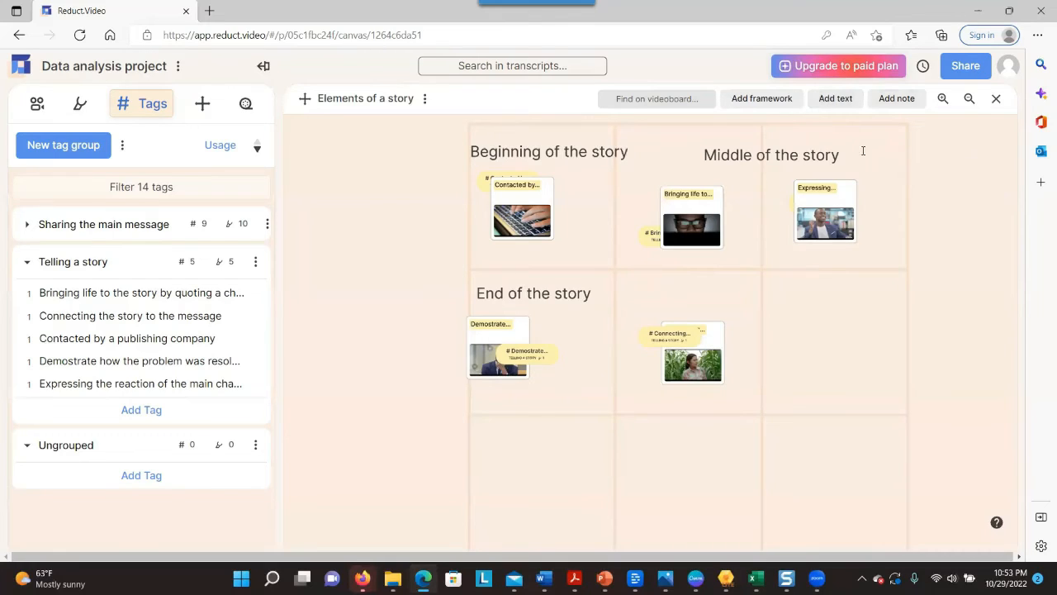
pyautogui.click(864, 160)
pyautogui.press('BackSpace')
pyautogui.write('is importnat')
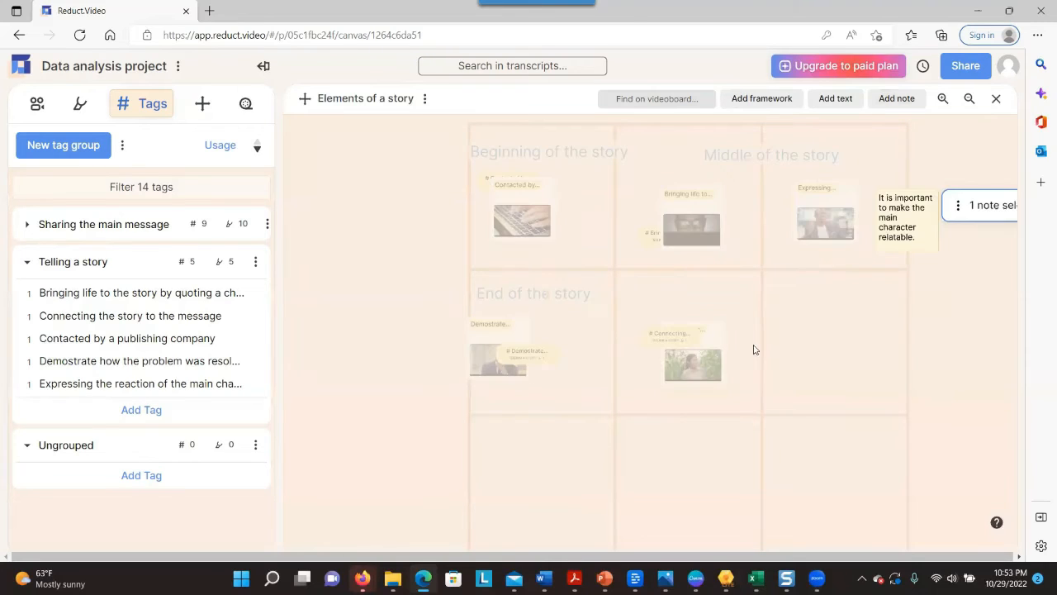
# - Add the note "Always connect the story to the message. You could ask, "Why am I telling you this?"" beside the "Connecting..." highlight
pyautogui.click(808, 351)
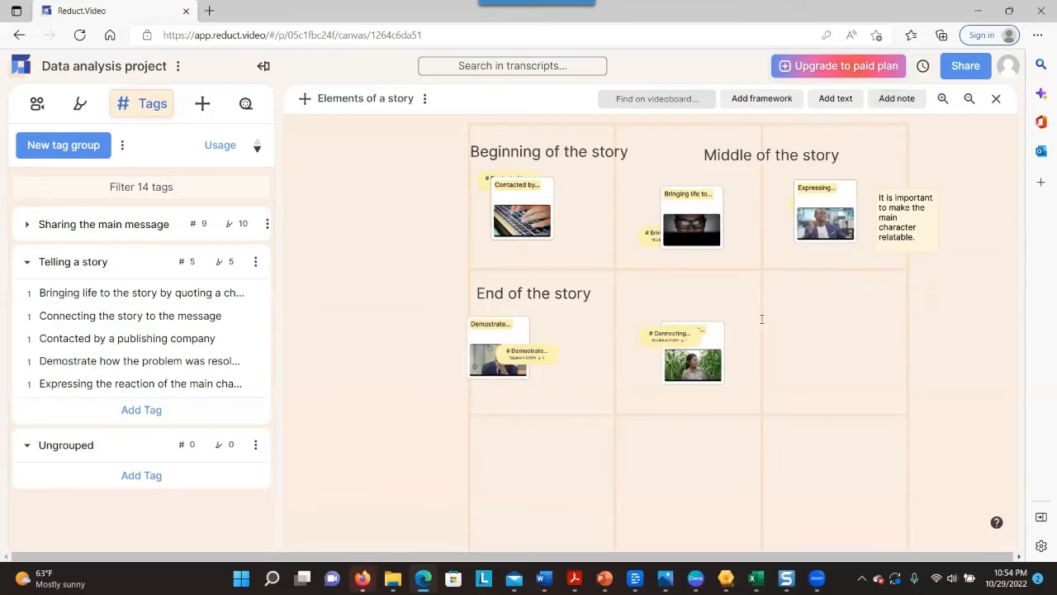
pyautogui.write('ect the story to the message')
pyautogui.moveTo(852, 339); pyautogui.dragTo(794, 357)
pyautogui.press('Return')
pyautogui.write('You could')
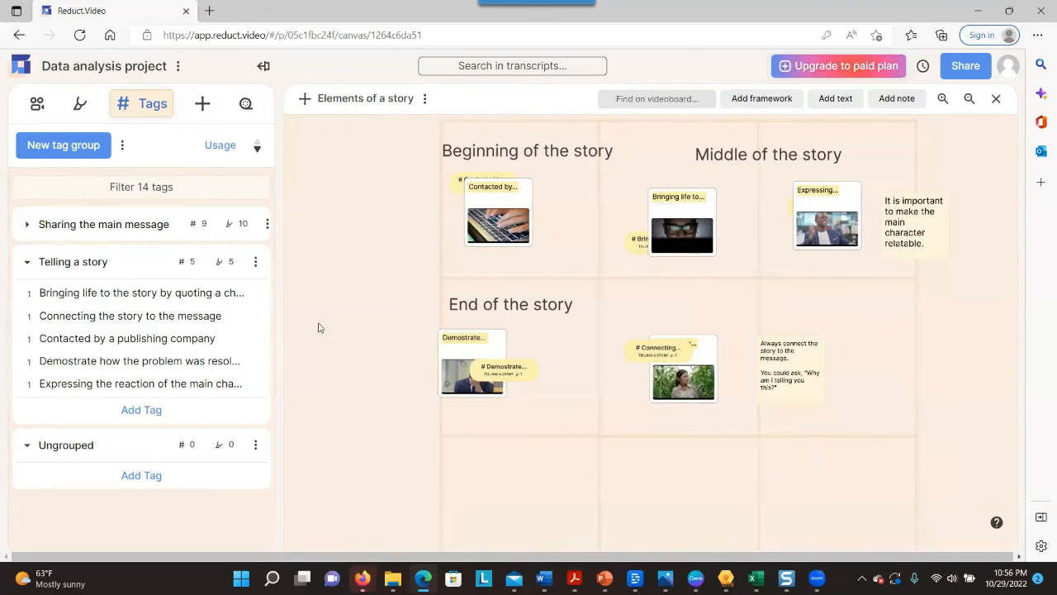
# - Add a Four-Step Cycle framework to the videoboard beside the three-by-three grid
pyautogui.scroll(-5, 337, 325)
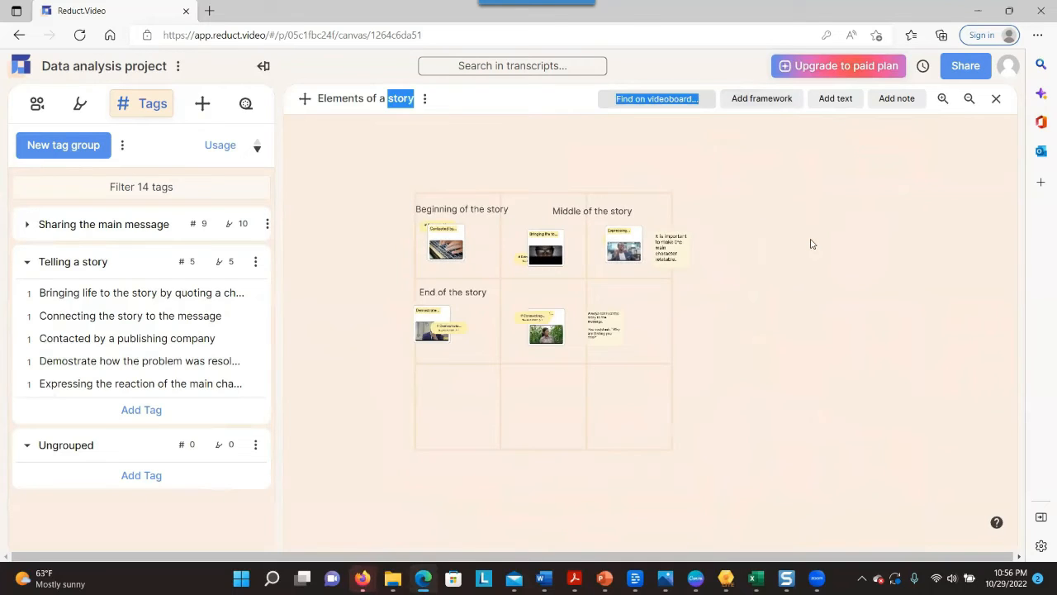
pyautogui.scroll(3, 800, 250)
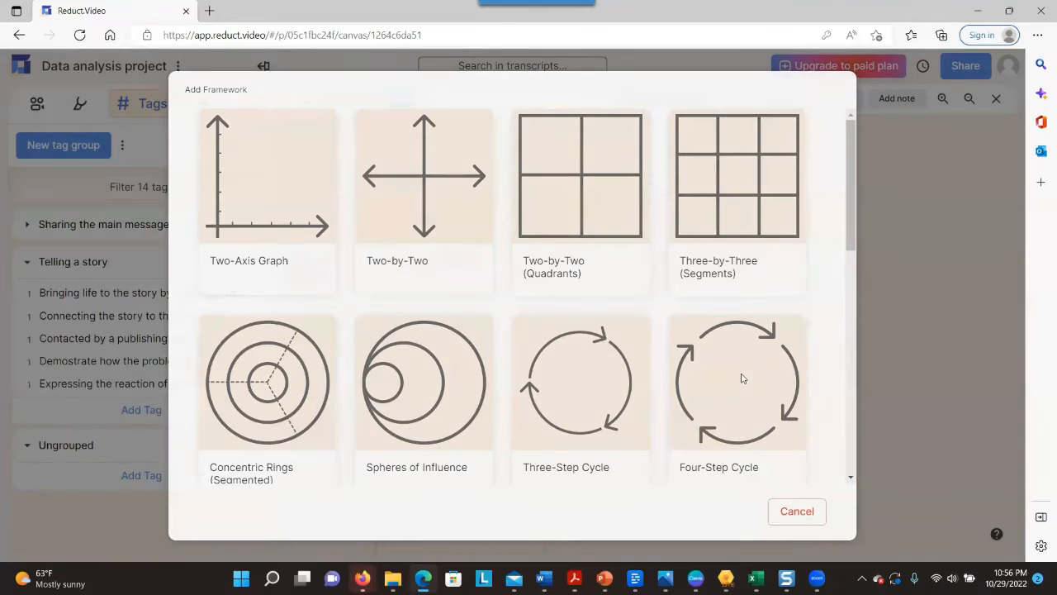
pyautogui.click(802, 349)
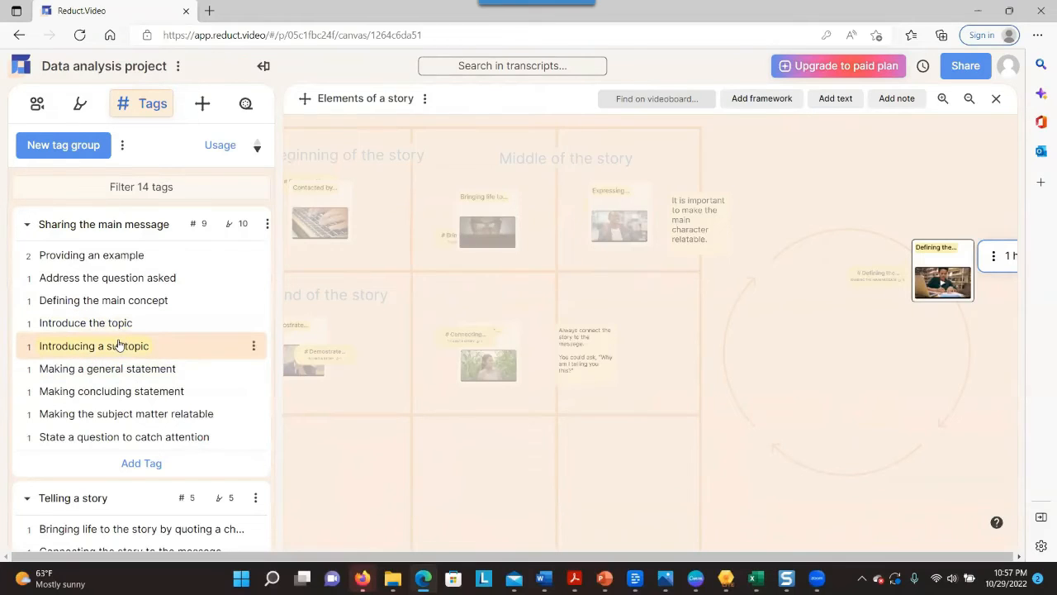
# - Place the "Introducing a subtopic", general statement, concluding statement, subject-matter and "Address the question asked" tags around the four-step cycle
pyautogui.moveTo(120, 346); pyautogui.dragTo(915, 403)
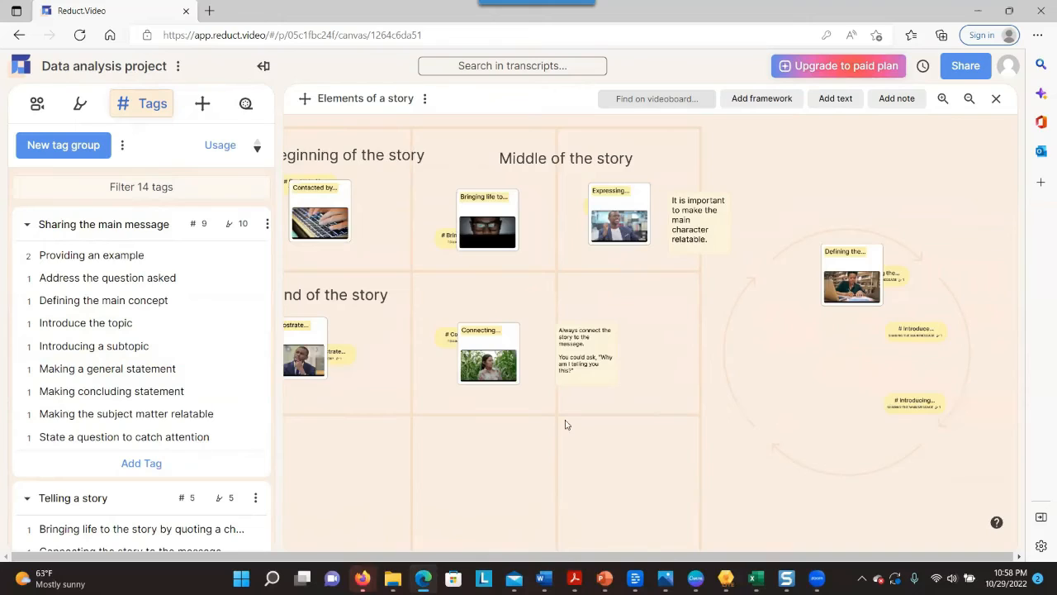
pyautogui.moveTo(120, 372); pyautogui.dragTo(853, 465)
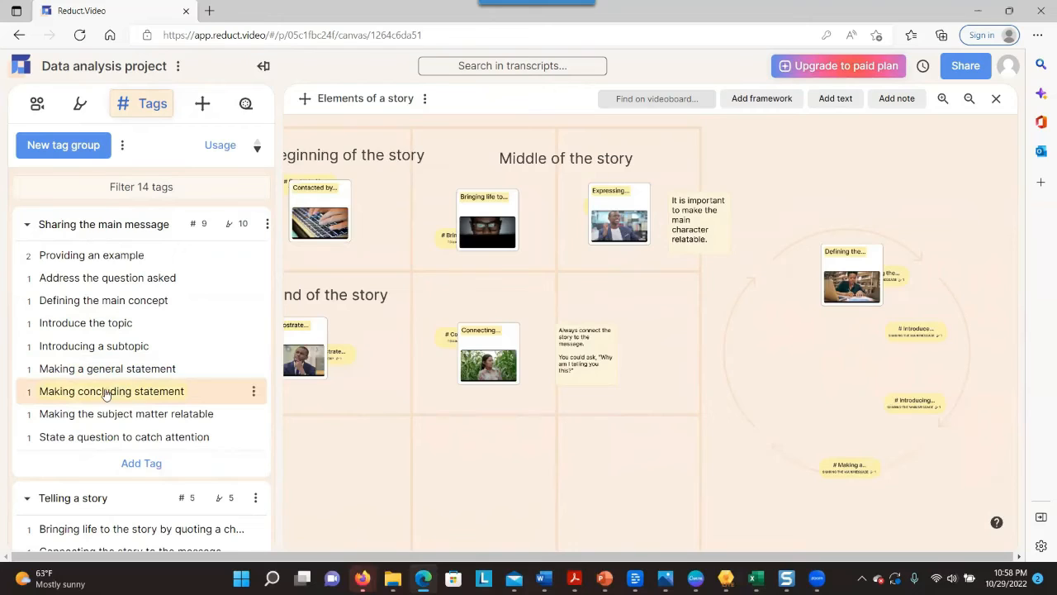
pyautogui.moveTo(106, 394); pyautogui.dragTo(703, 306)
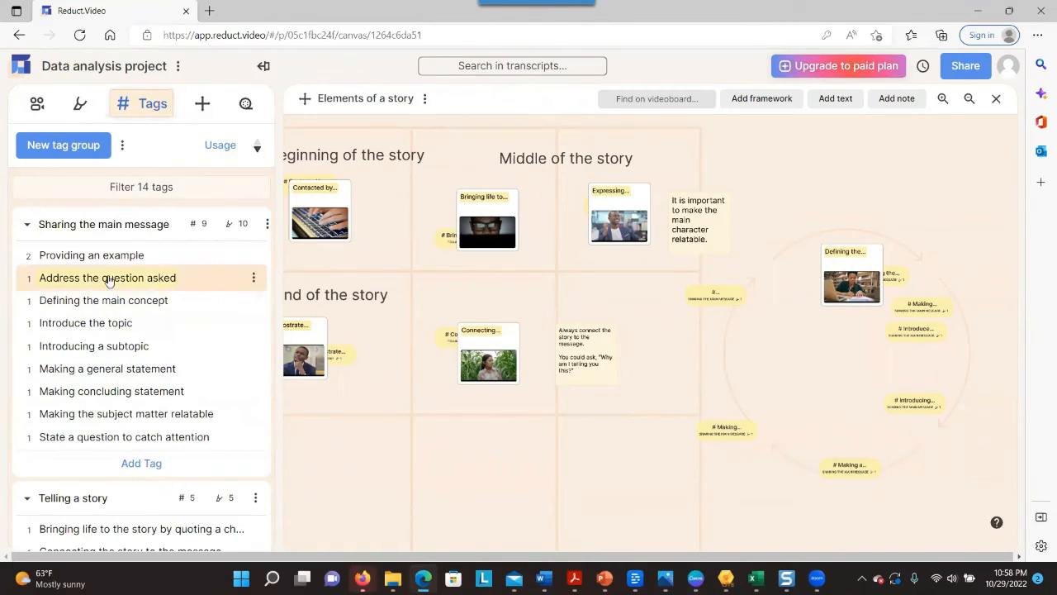
pyautogui.moveTo(107, 278); pyautogui.dragTo(727, 369)
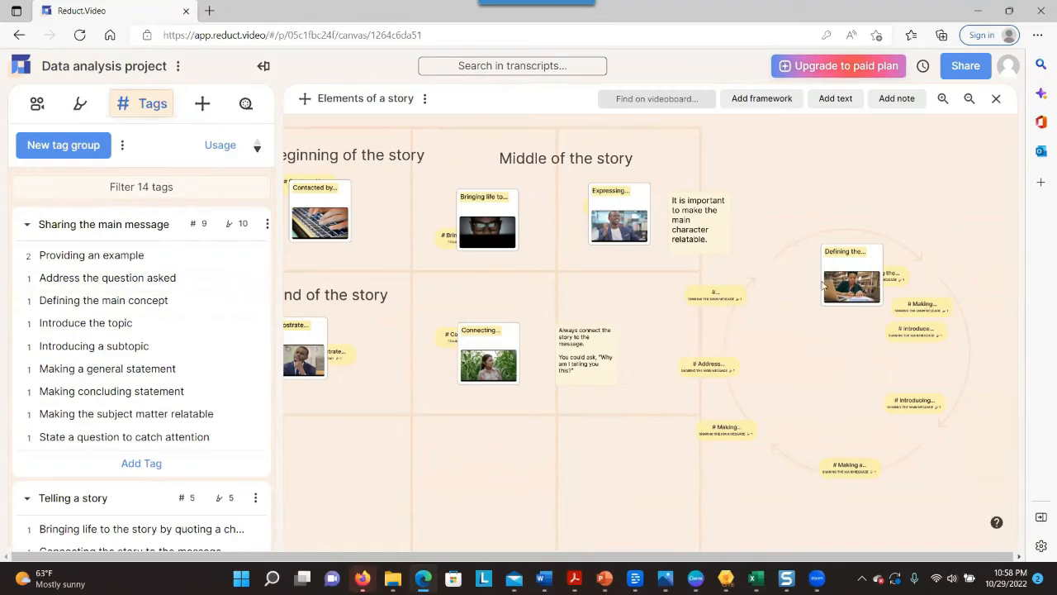
# - Break the "Making the subject matter relatable", "Introduce the topic" and "Introducing a subtopic" tags on the cycle's right side into highlights
pyautogui.click(919, 305)
pyautogui.rightClick(921, 306)
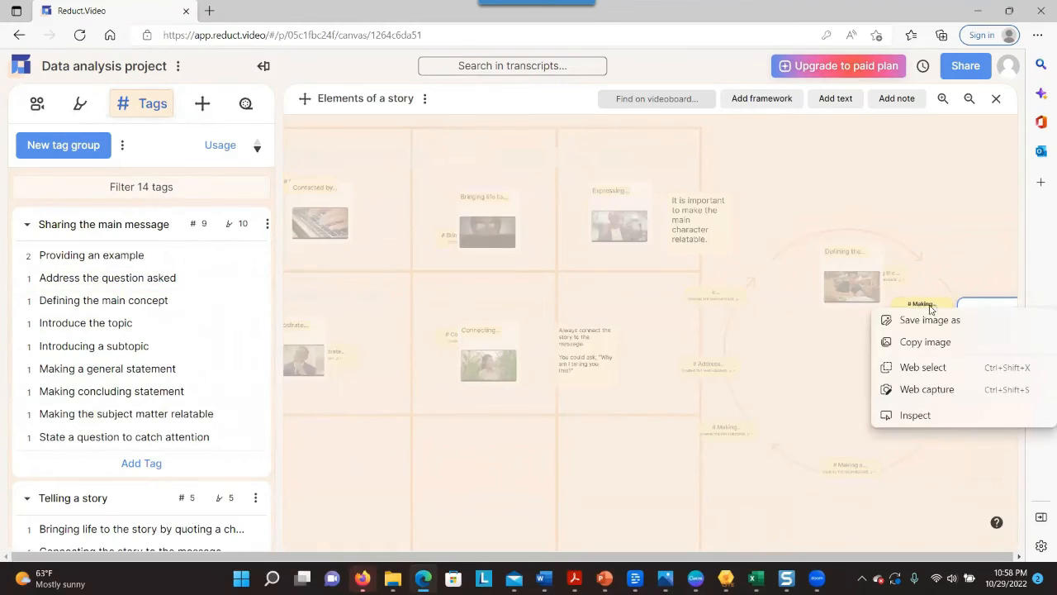
pyautogui.click(975, 308)
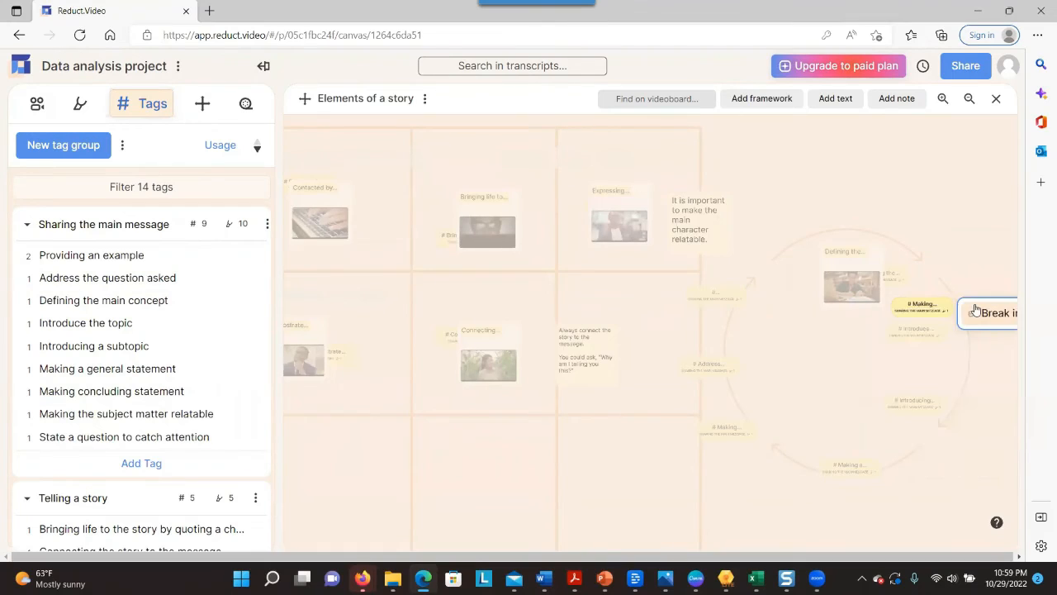
pyautogui.click(976, 310)
pyautogui.click(927, 334)
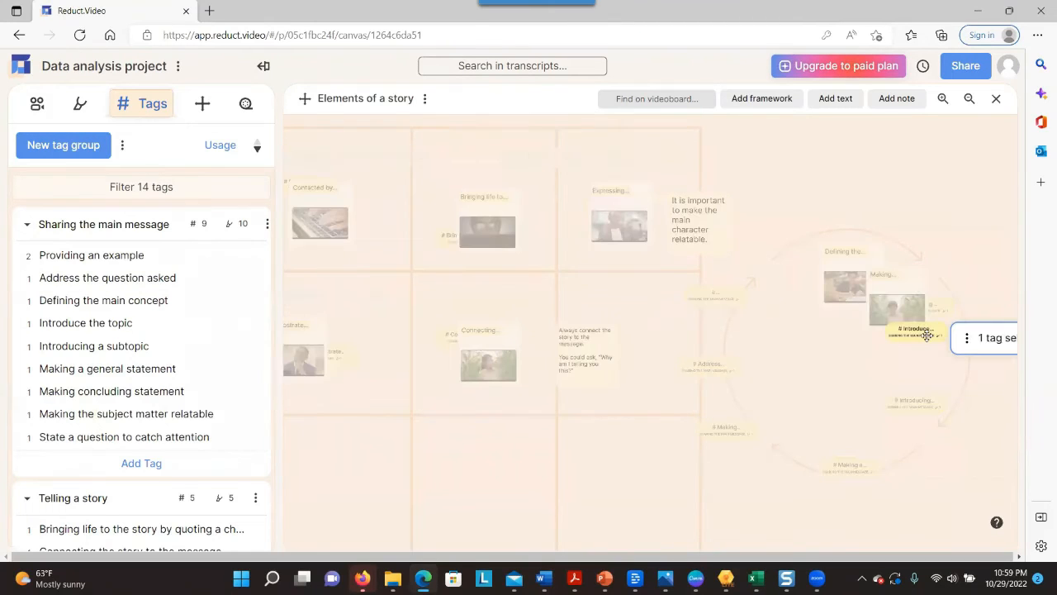
pyautogui.click(963, 339)
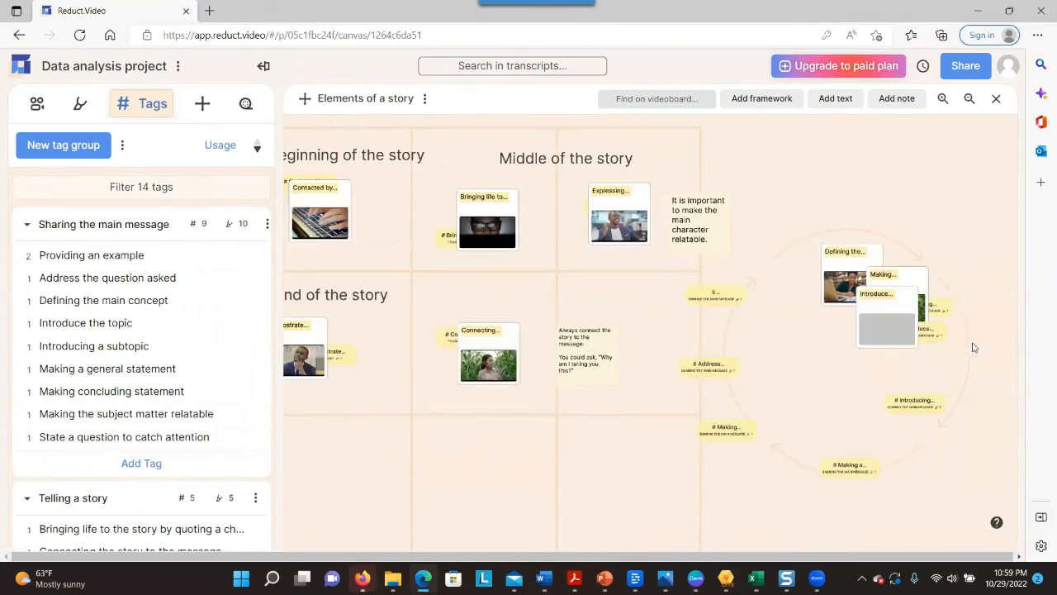
pyautogui.click(918, 398)
pyautogui.click(991, 409)
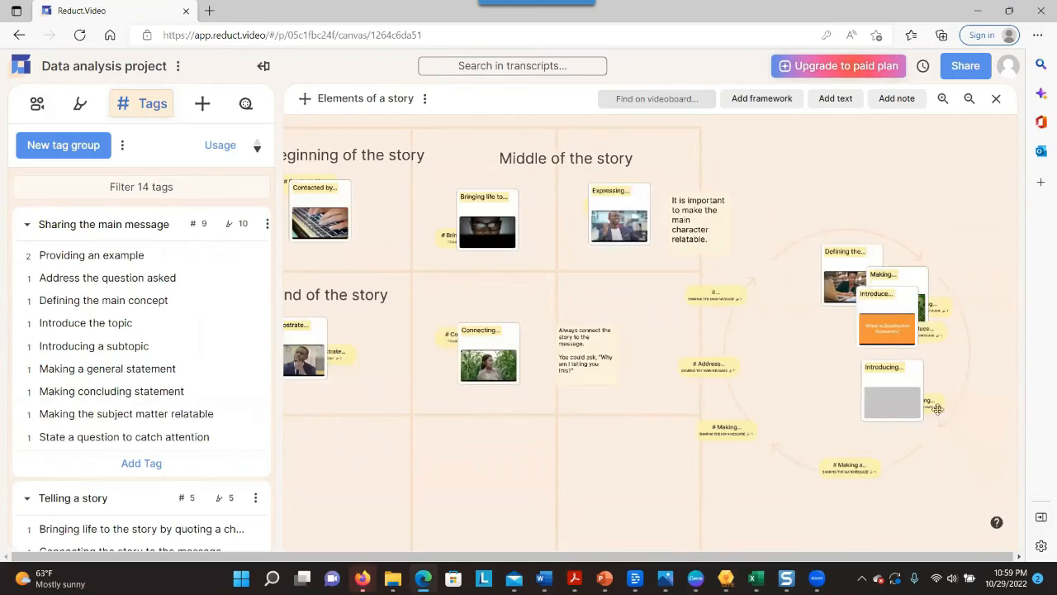
# - Break the general statement tag and the three tags on the cycle's left side, including "Address the question asked", into highlights
pyautogui.click(861, 466)
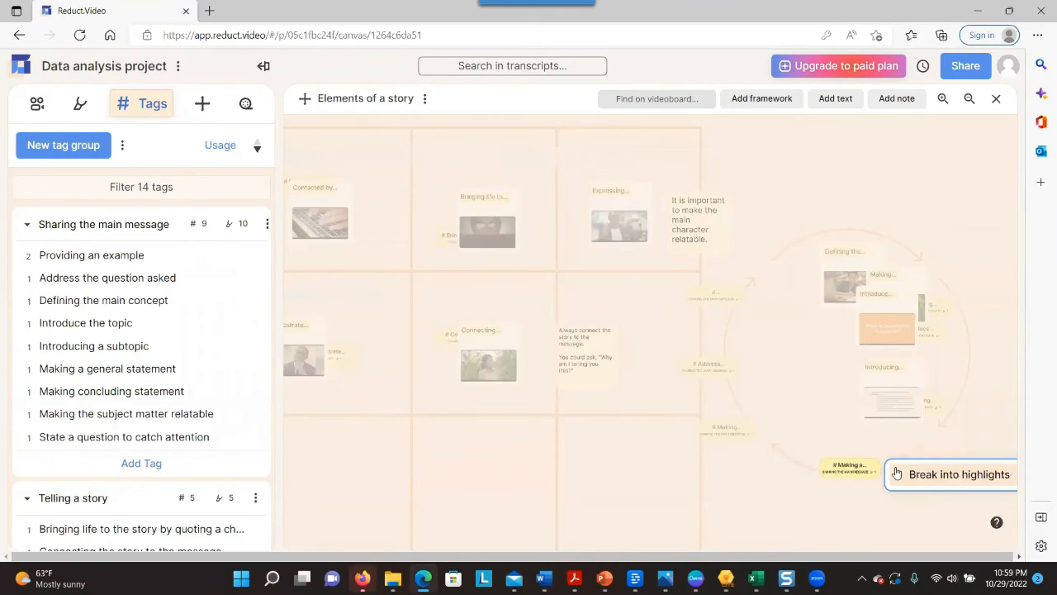
pyautogui.click(892, 473)
pyautogui.click(737, 429)
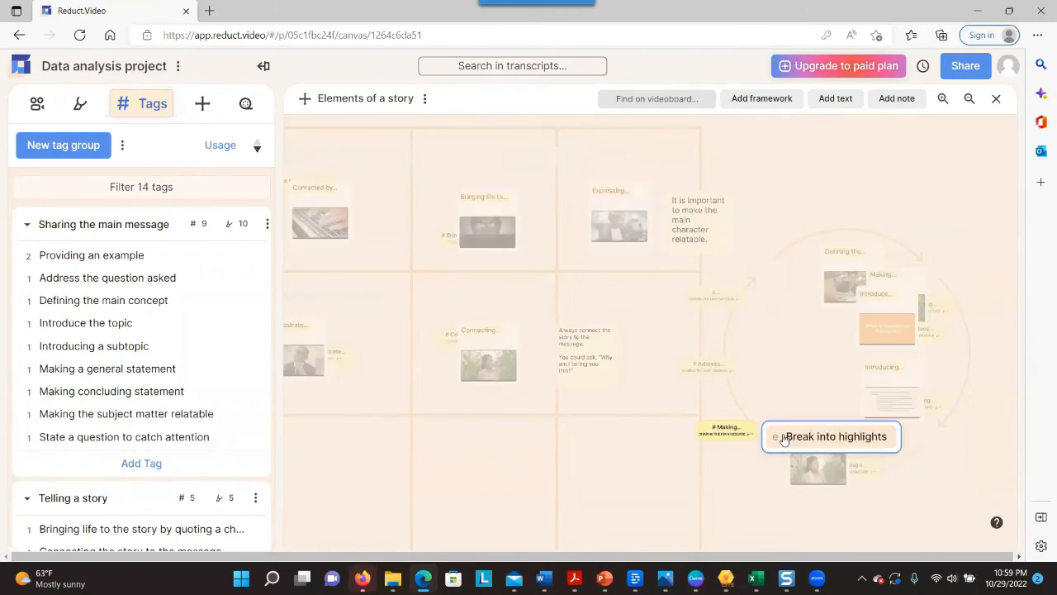
pyautogui.click(785, 438)
pyautogui.click(704, 368)
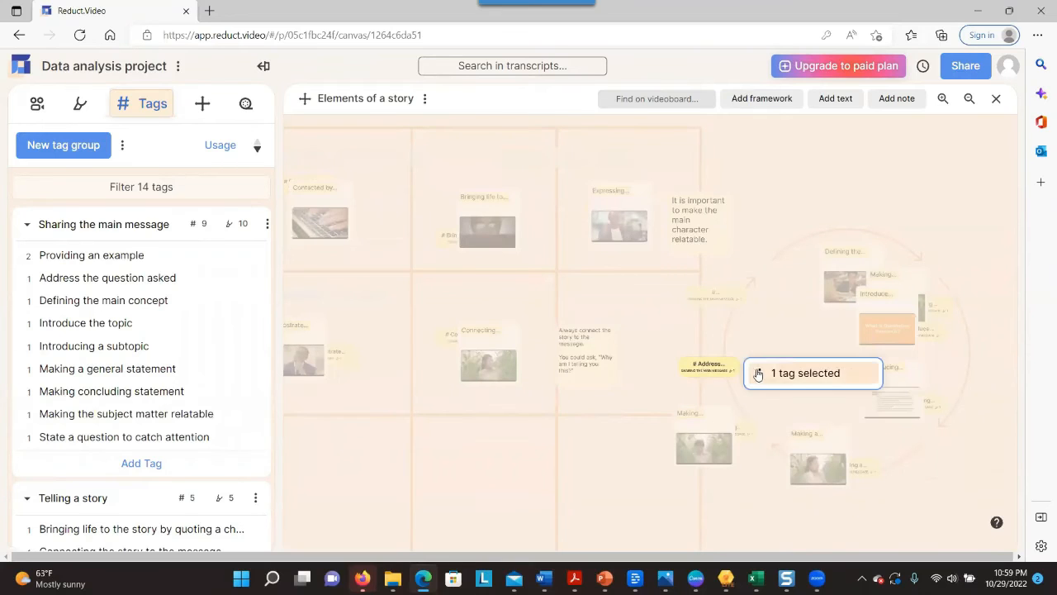
pyautogui.click(758, 374)
pyautogui.click(717, 296)
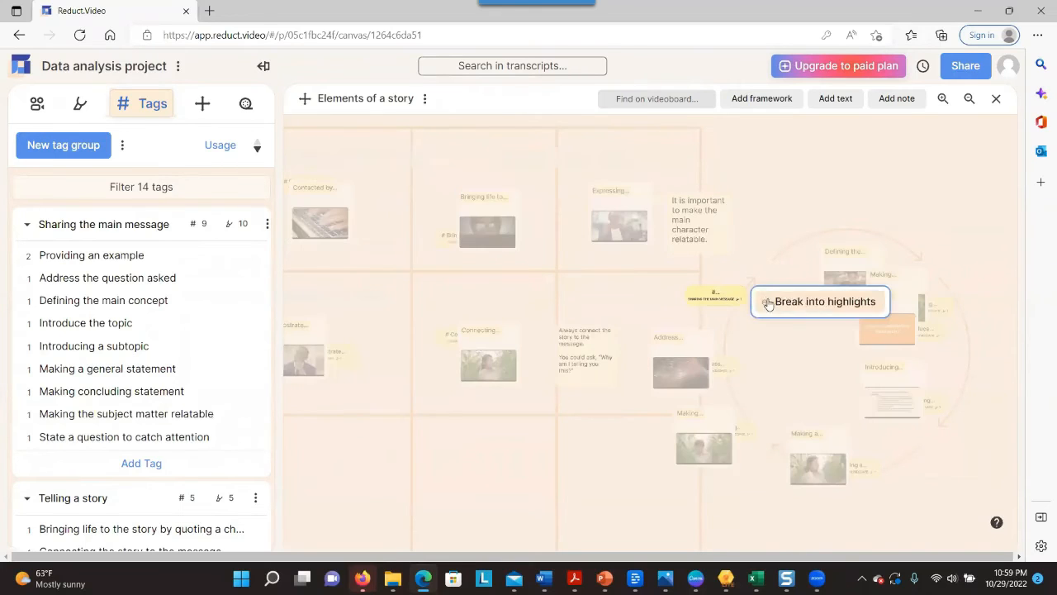
pyautogui.click(771, 304)
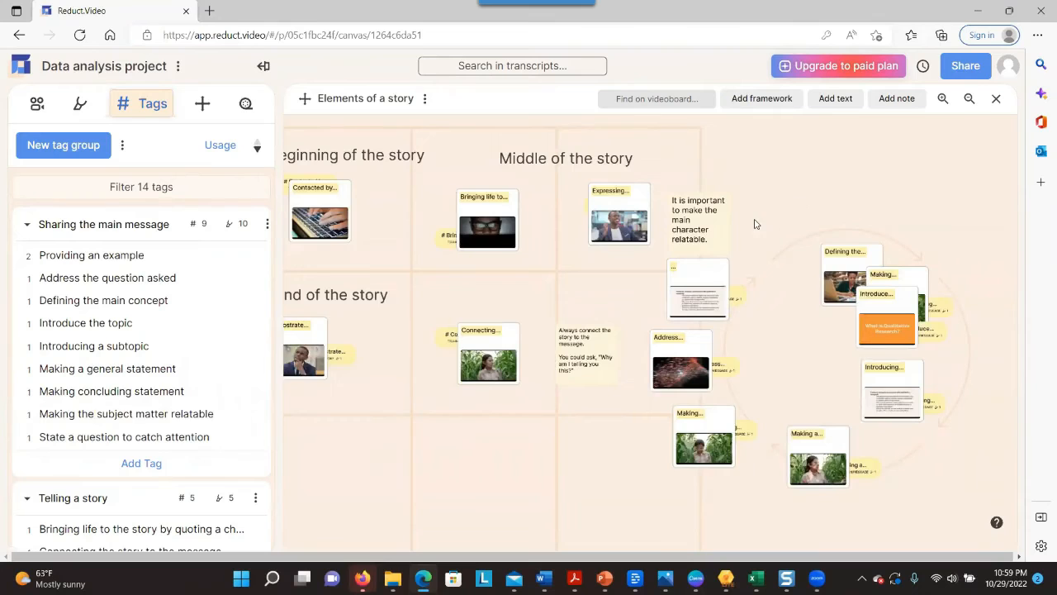
# - Select the highlights and tags around the four-step cycle and play them as a sequence
pyautogui.moveTo(754, 220); pyautogui.dragTo(906, 491)
pyautogui.click(998, 249)
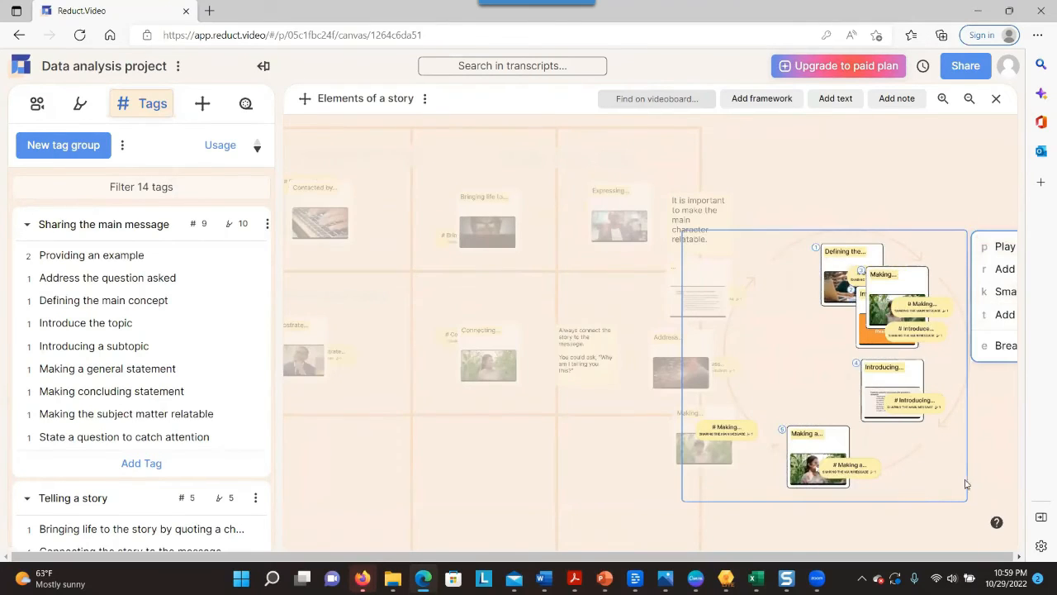
pyautogui.scroll(2, 995, 421)
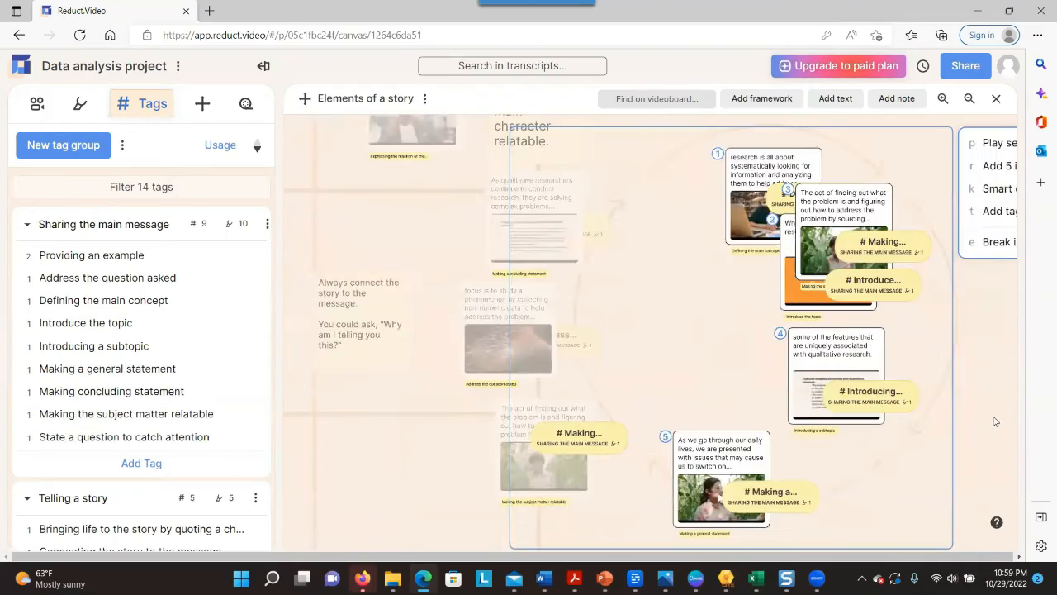
pyautogui.click(994, 143)
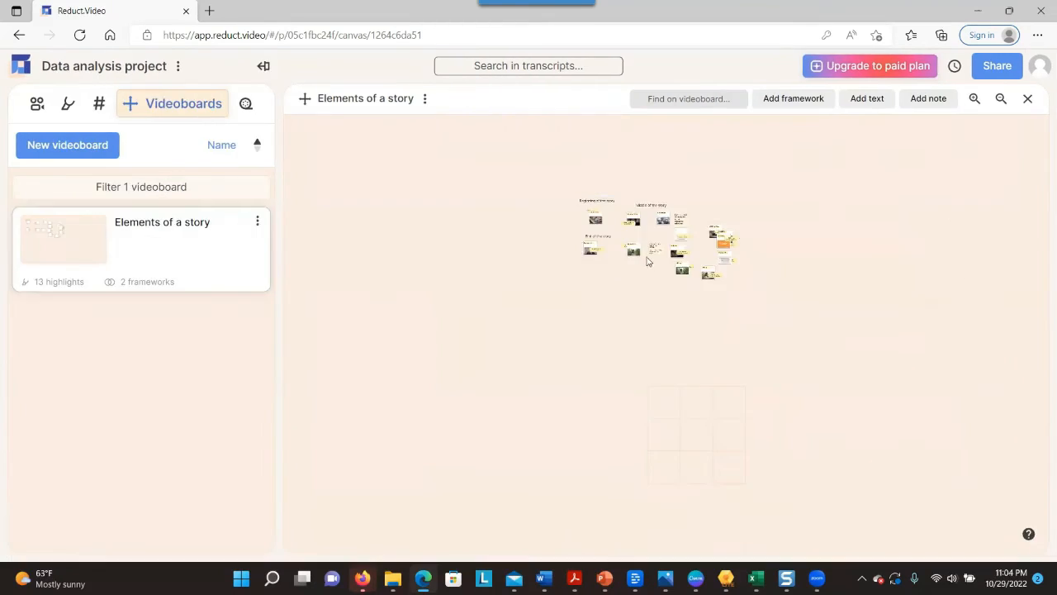
# - Select the highlights, tags and notes of both frameworks and shift them down and left on the videoboard
pyautogui.scroll(10, 626, 265)
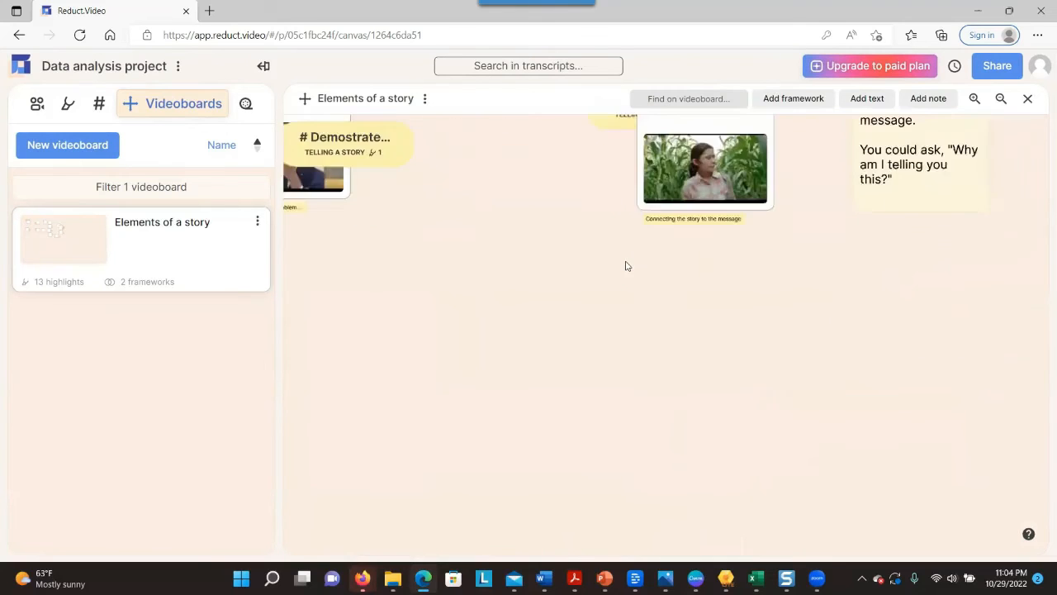
pyautogui.scroll(-6, 625, 264)
pyautogui.moveTo(501, 124); pyautogui.dragTo(946, 342)
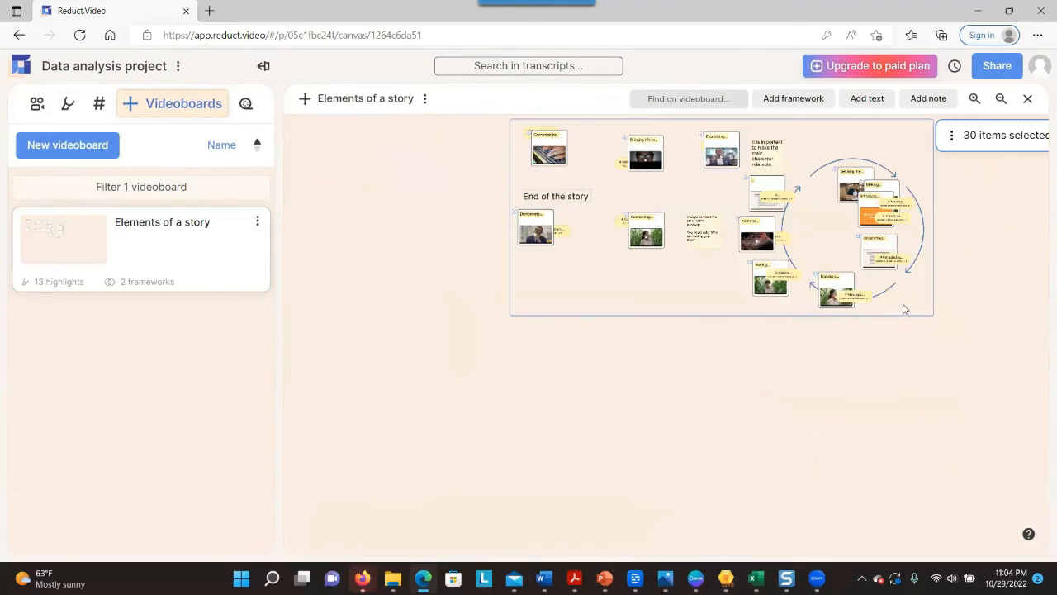
pyautogui.moveTo(888, 305); pyautogui.dragTo(824, 354)
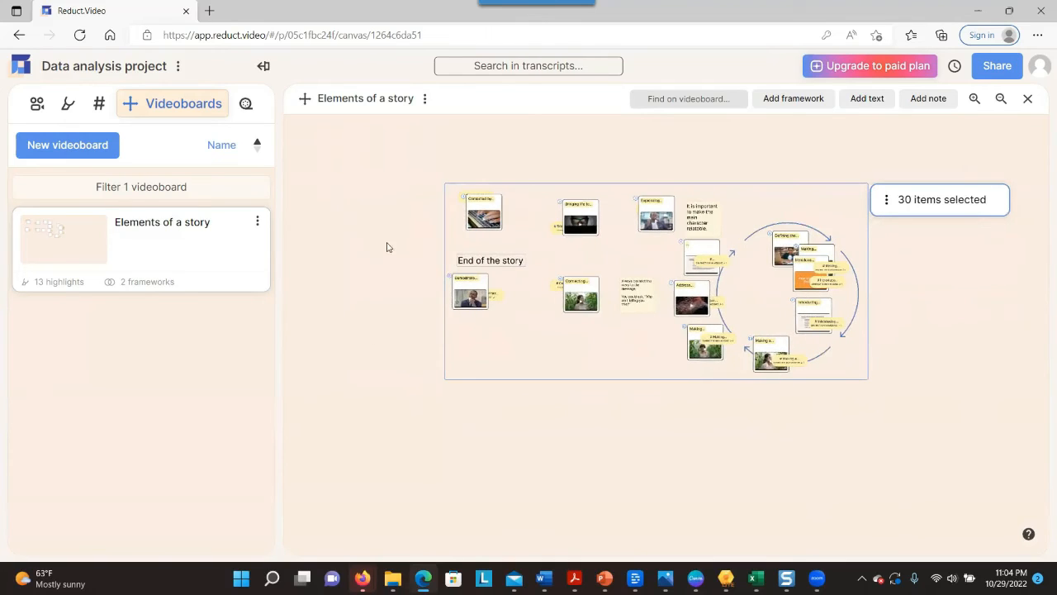
pyautogui.click(360, 265)
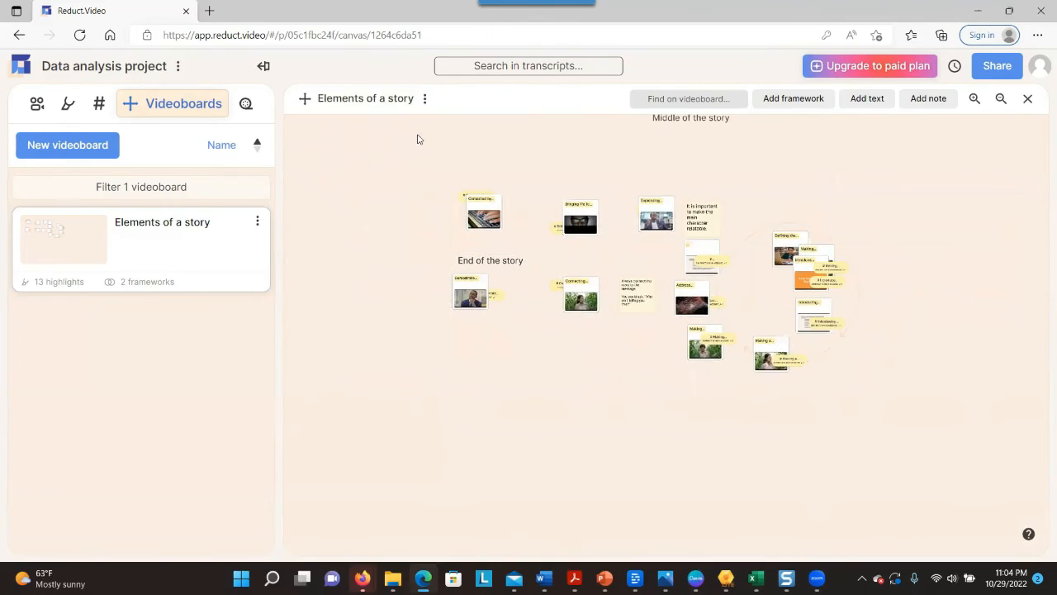
# - Capture an 895 x 434 screenshot of the arranged videoboard items and close the capture editor
pyautogui.press('super+shift+s')
pyautogui.moveTo(389, 163); pyautogui.dragTo(884, 405)
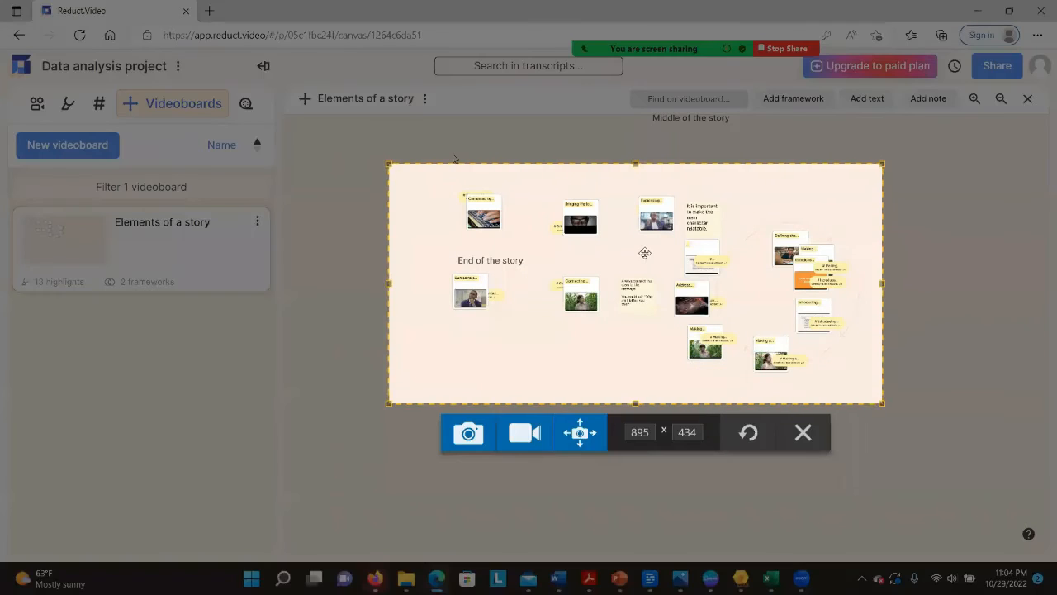
pyautogui.click(469, 432)
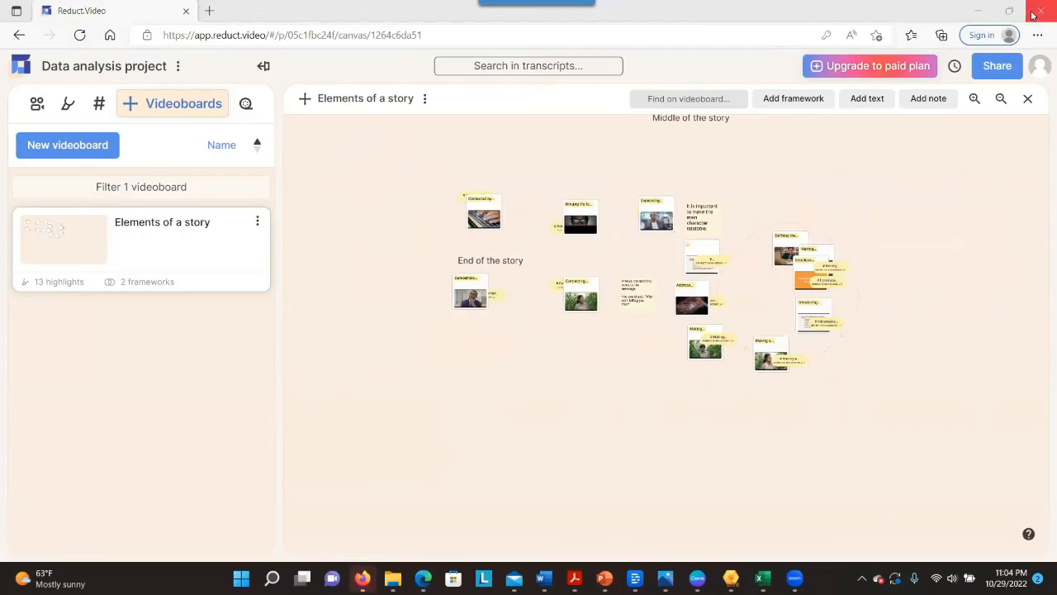
pyautogui.click(1040, 10)
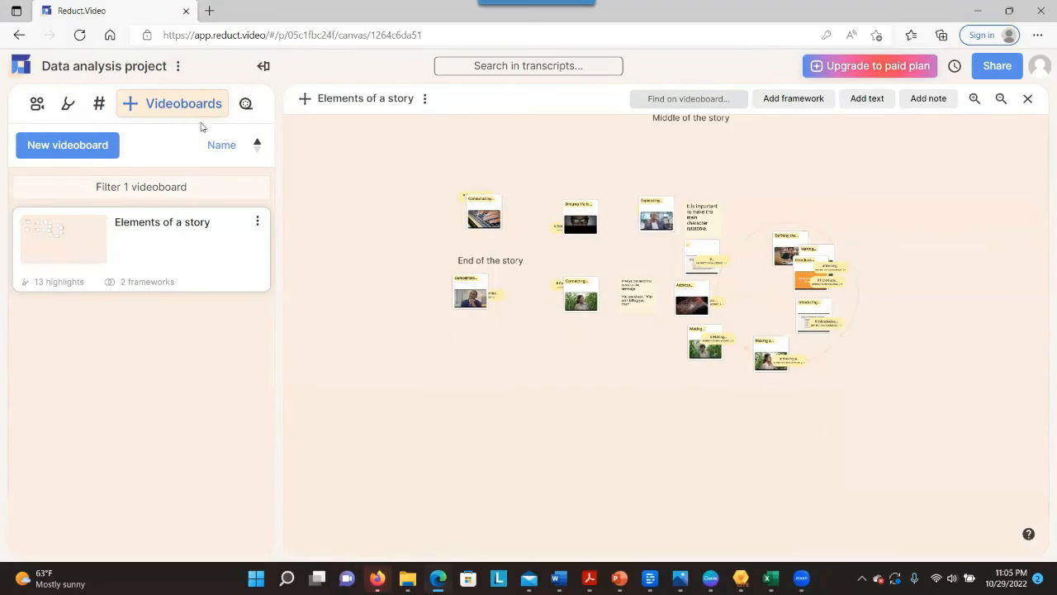
# - List the project's highlights and check the options available for the Data analysis project
pyautogui.click(67, 105)
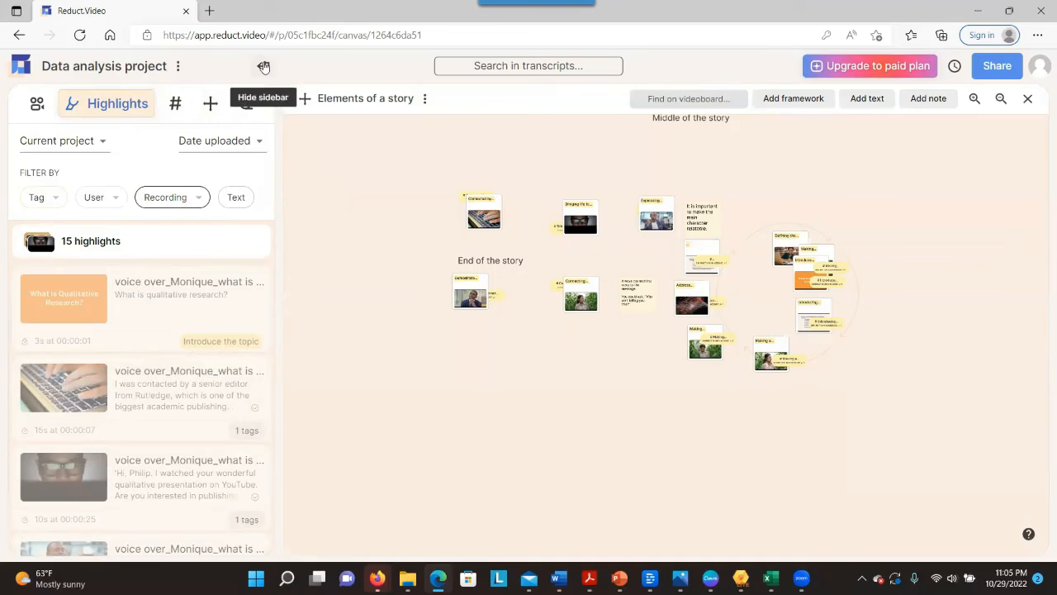
pyautogui.click(180, 67)
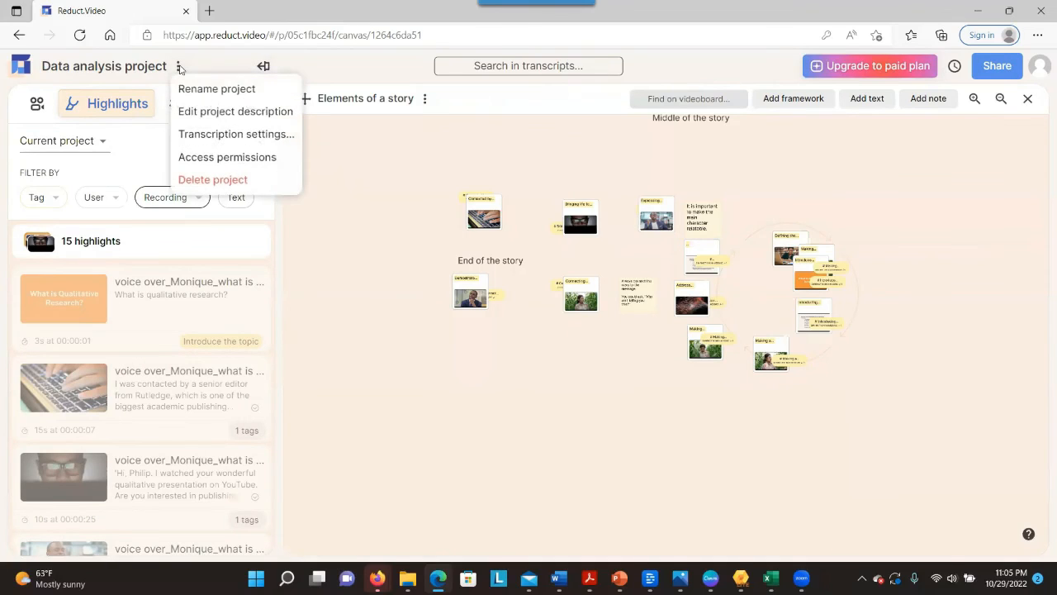
pyautogui.click(386, 239)
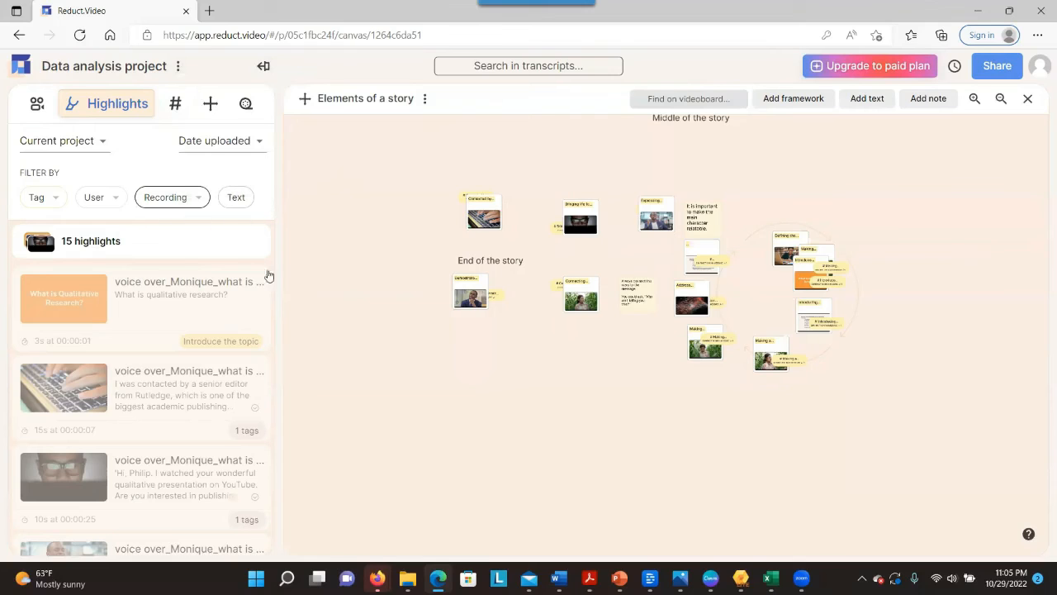
# - Open all of the project's highlights together and check the reel choices for the "What is qualitative research?" highlight
pyautogui.click(103, 245)
pyautogui.click(713, 189)
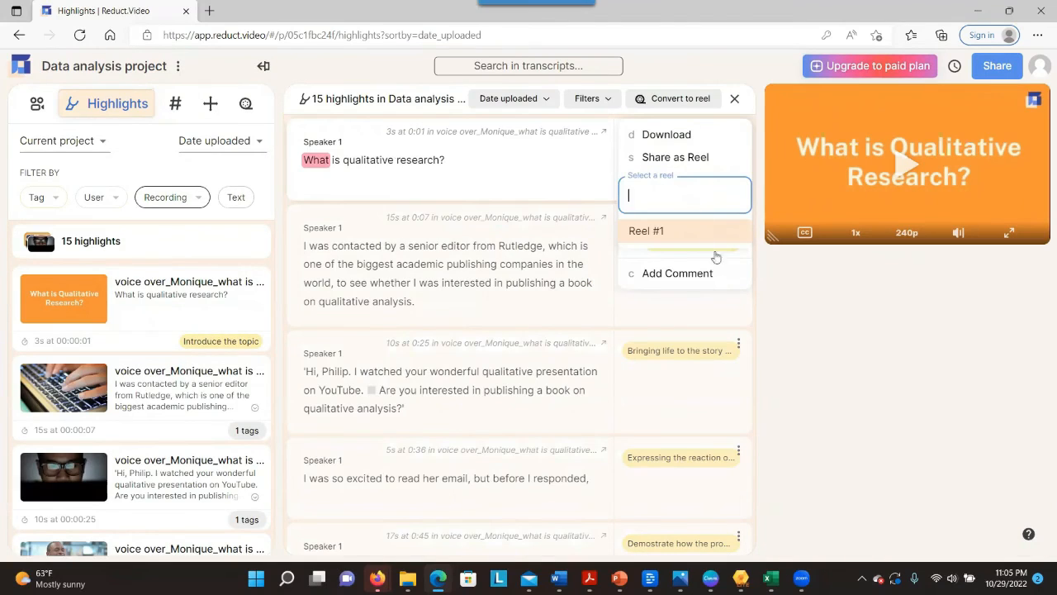
pyautogui.click(764, 303)
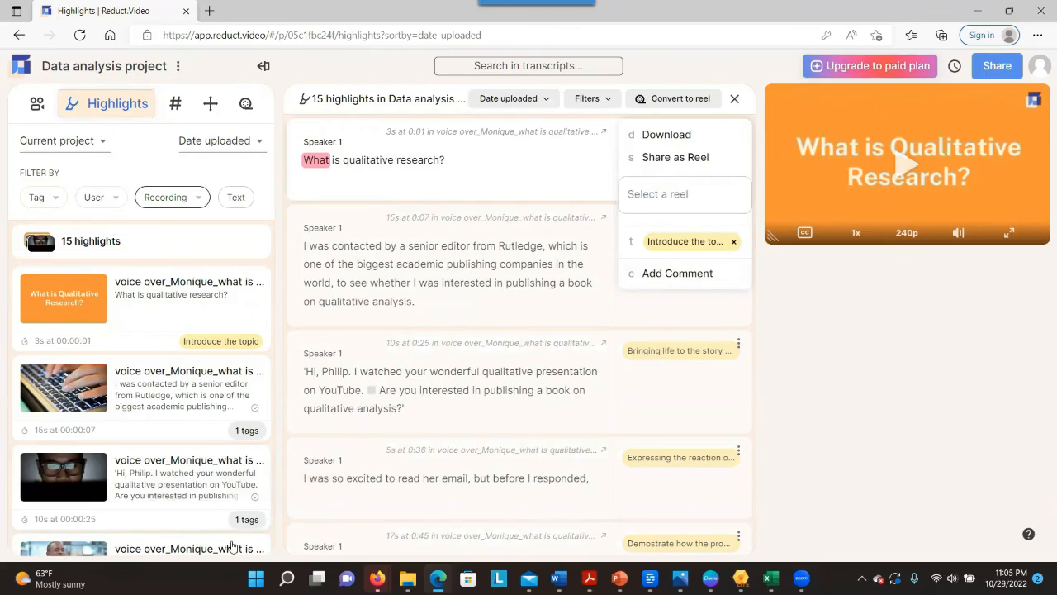
pyautogui.click(160, 346)
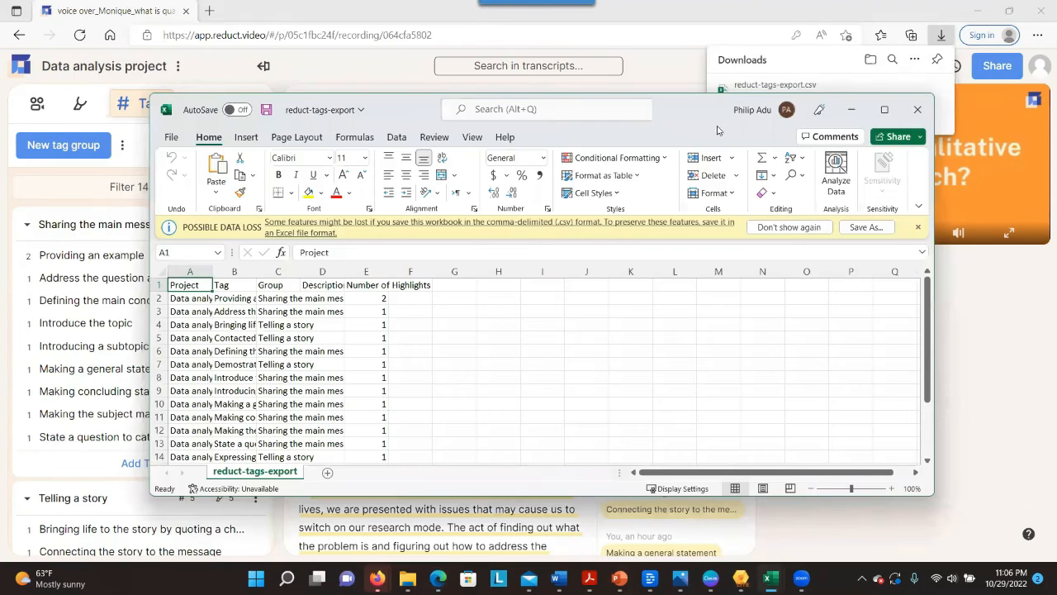
# - Maximize the reduct-tags-export file in Excel and widen columns A to E so their contents fit
pyautogui.click(883, 109)
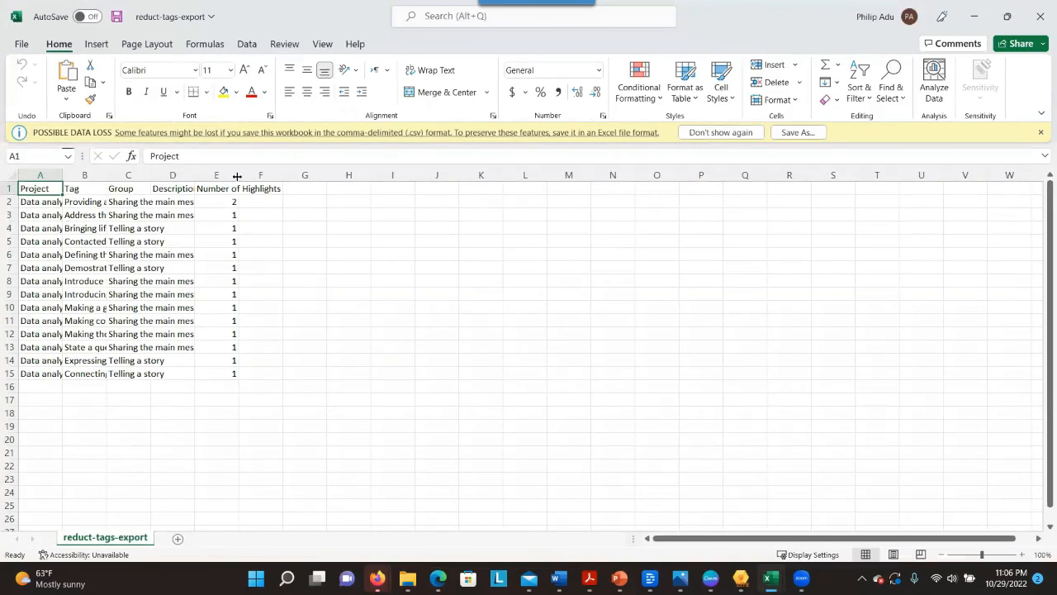
pyautogui.moveTo(238, 176); pyautogui.dragTo(238, 176)
pyautogui.moveTo(237, 176); pyautogui.dragTo(381, 176)
pyautogui.moveTo(195, 176); pyautogui.dragTo(322, 176)
pyautogui.moveTo(149, 176); pyautogui.dragTo(271, 176)
pyautogui.moveTo(107, 176); pyautogui.dragTo(225, 176)
pyautogui.moveTo(62, 176); pyautogui.dragTo(169, 175)
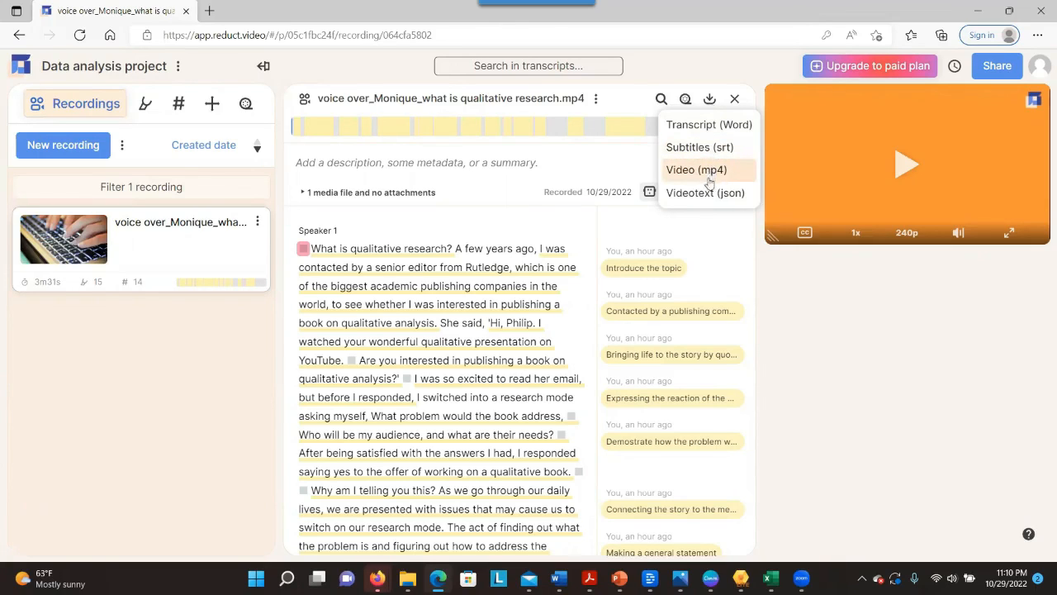
# - Export the recording's transcript as a Word document and review its highlighted passages in Word before returning to the recording in Reduct.Video
pyautogui.click(720, 130)
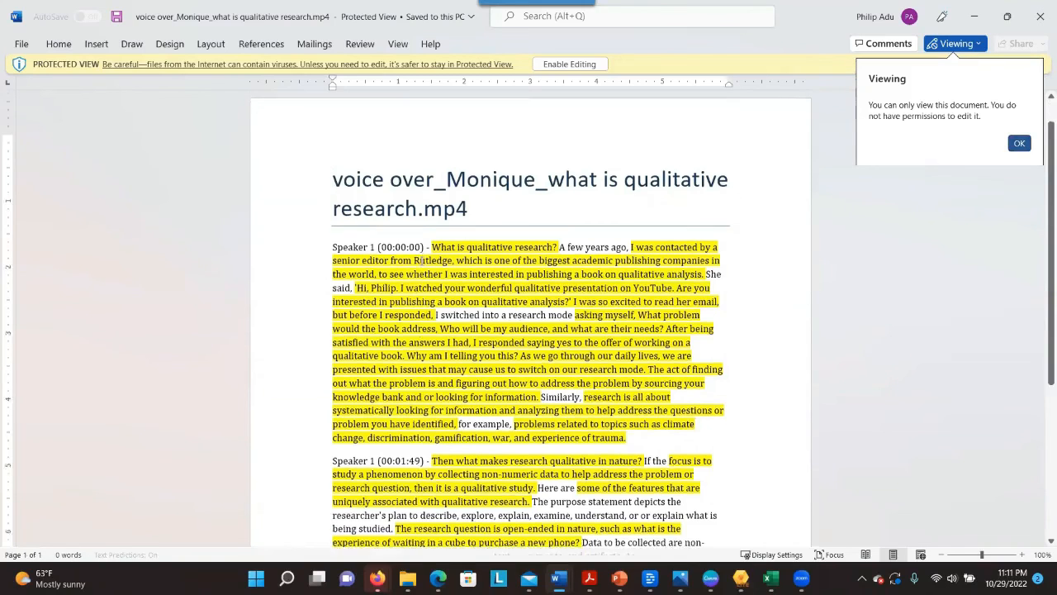
pyautogui.scroll(-3, 422, 257)
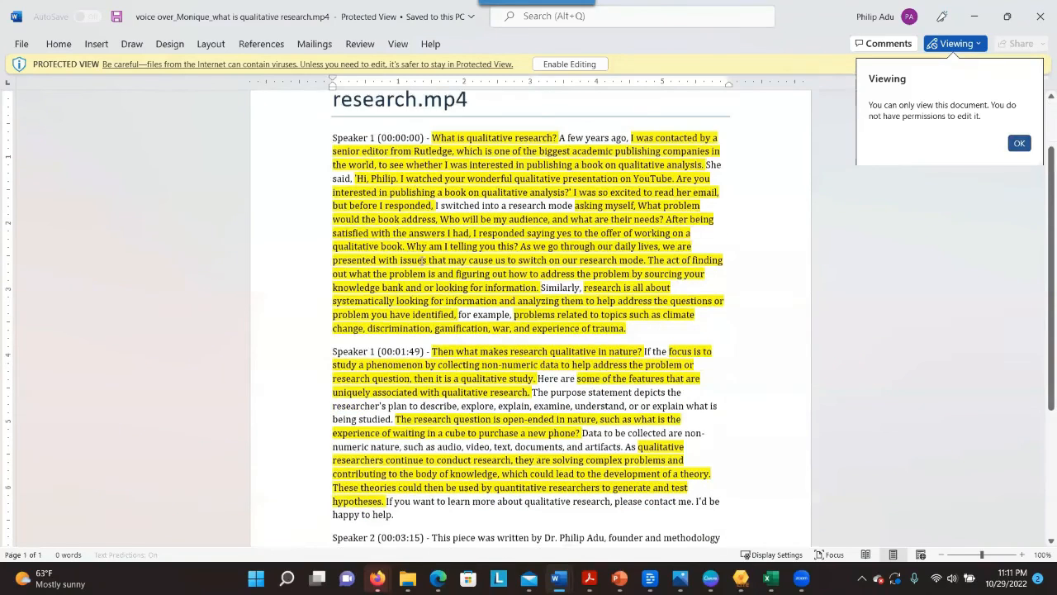
pyautogui.scroll(1, 423, 261)
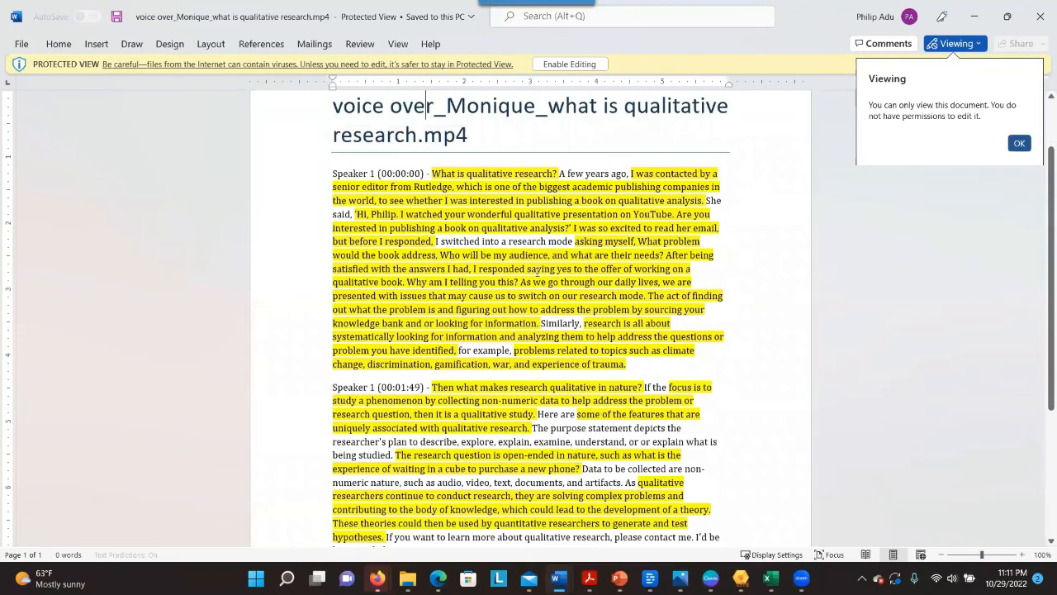
pyautogui.moveTo(542, 269); pyautogui.dragTo(589, 309)
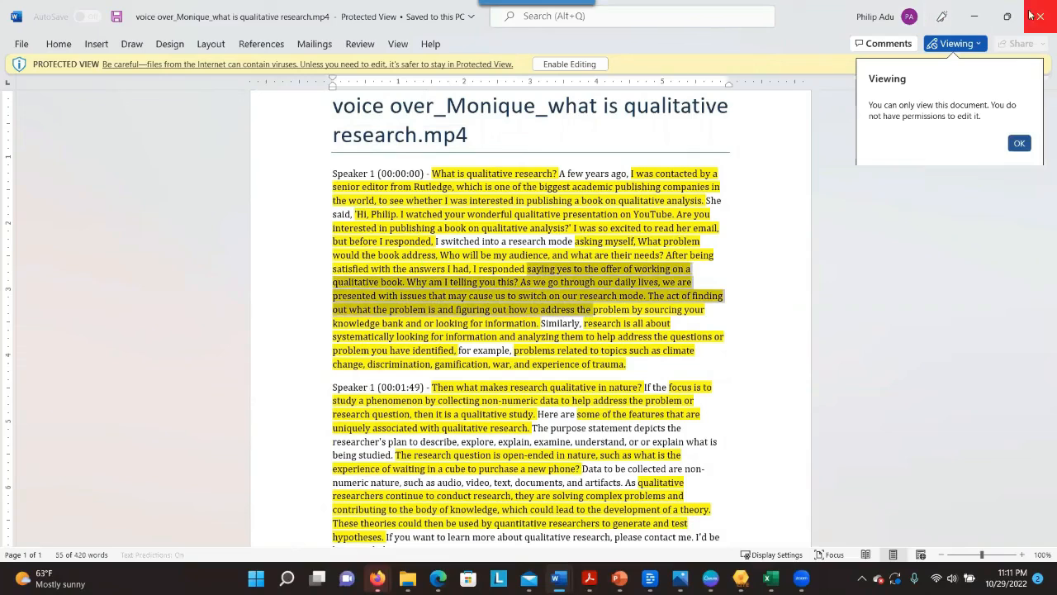
pyautogui.click(570, 66)
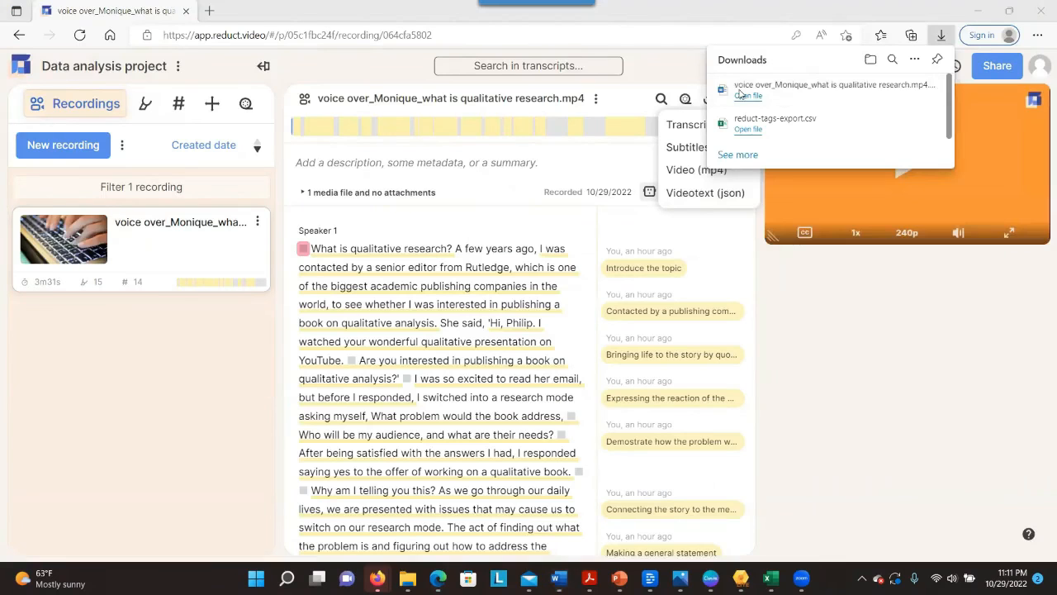
pyautogui.click(541, 272)
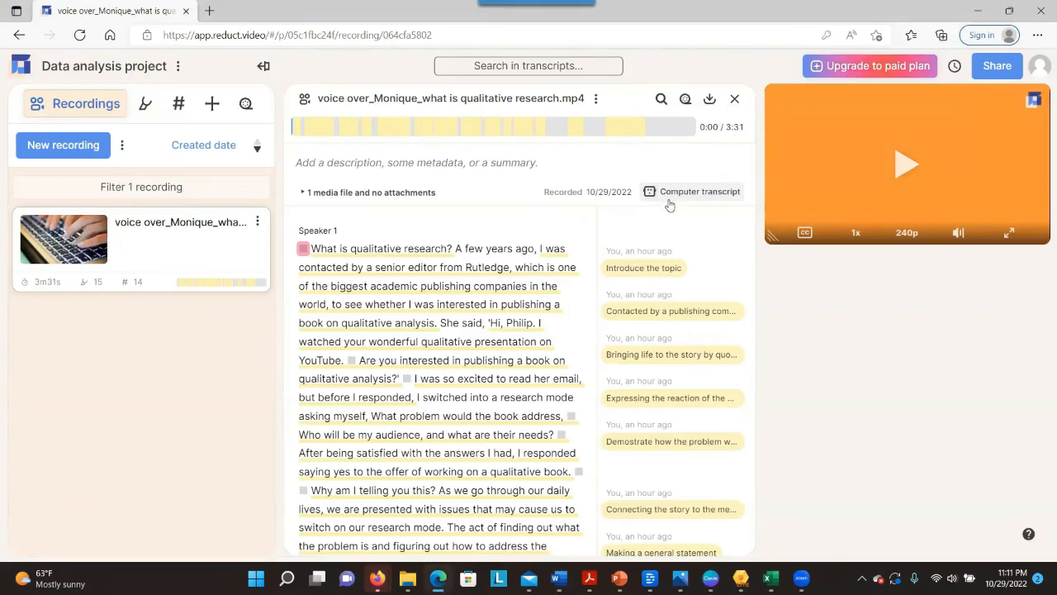